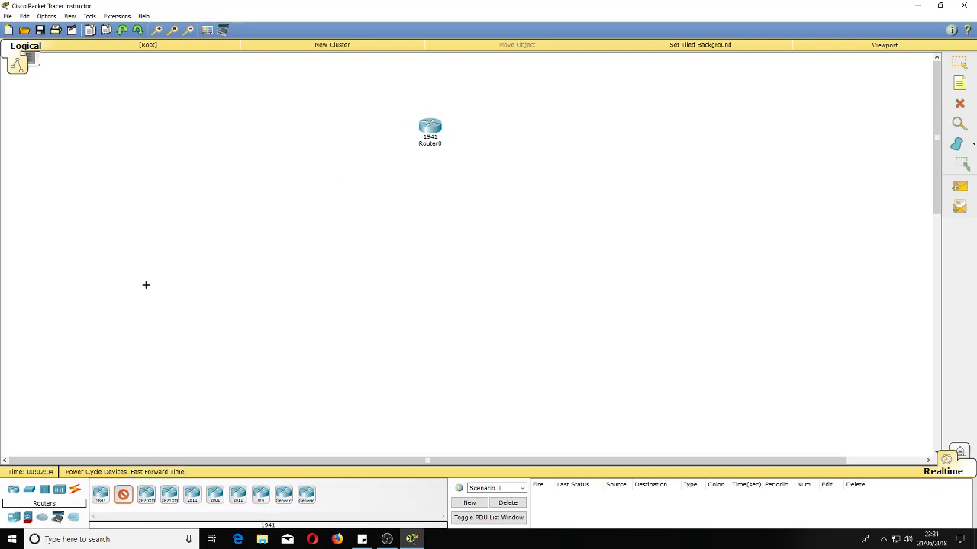
- Place a 2960 switch on the workspace directly below Router0
left_click(29, 492)
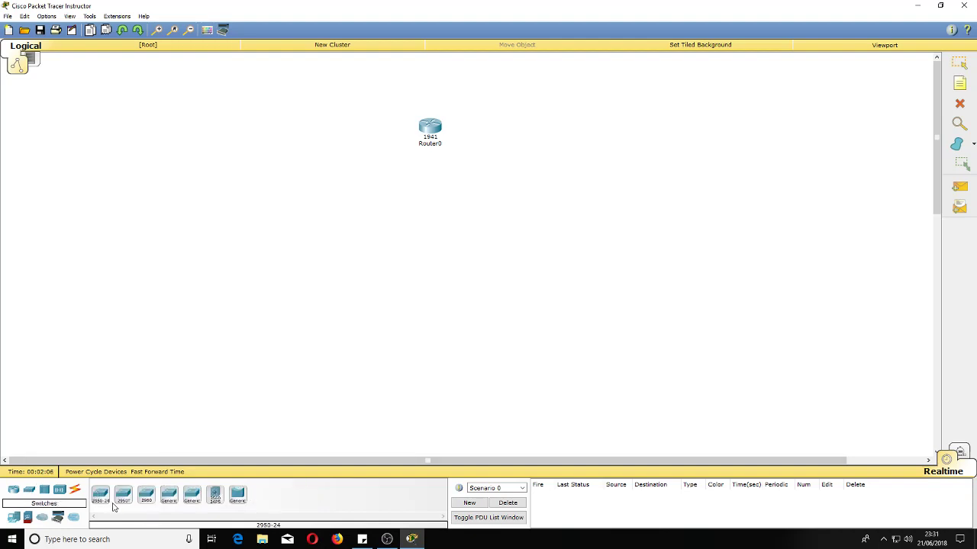
left_click_drag(142, 503, 431, 206)
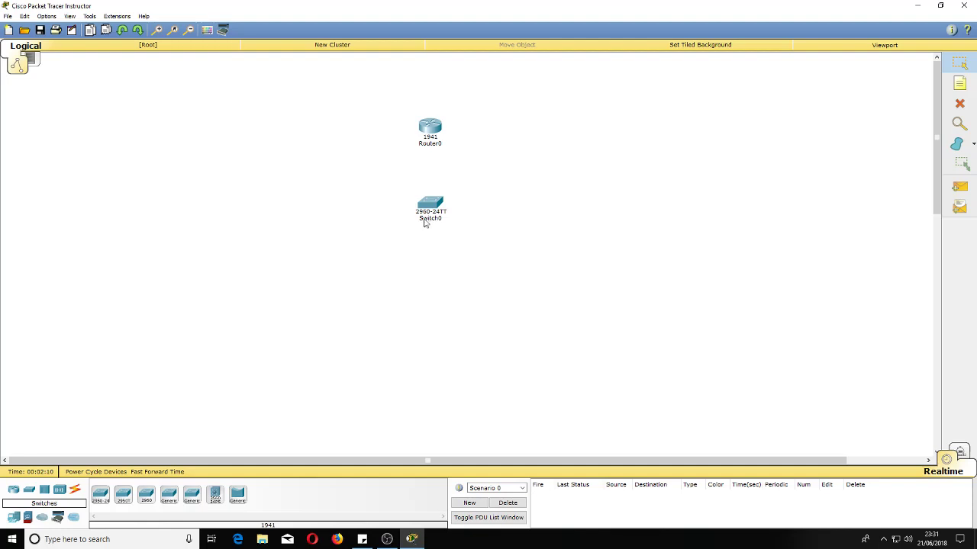
mouse_move(431, 204)
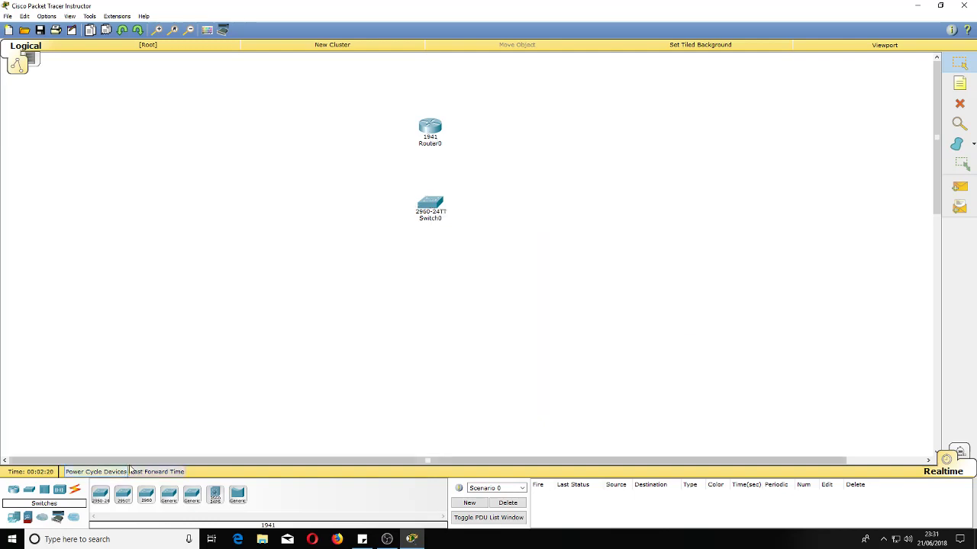
- Place four generic PCs in a row below the switch, two on each side of it
left_click(13, 517)
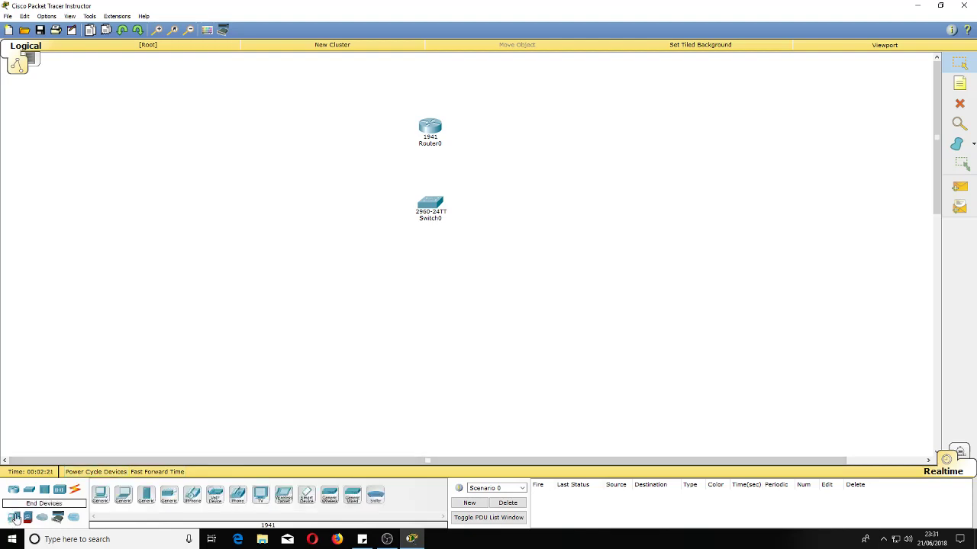
left_click(97, 497)
left_click(317, 296)
left_click(100, 497)
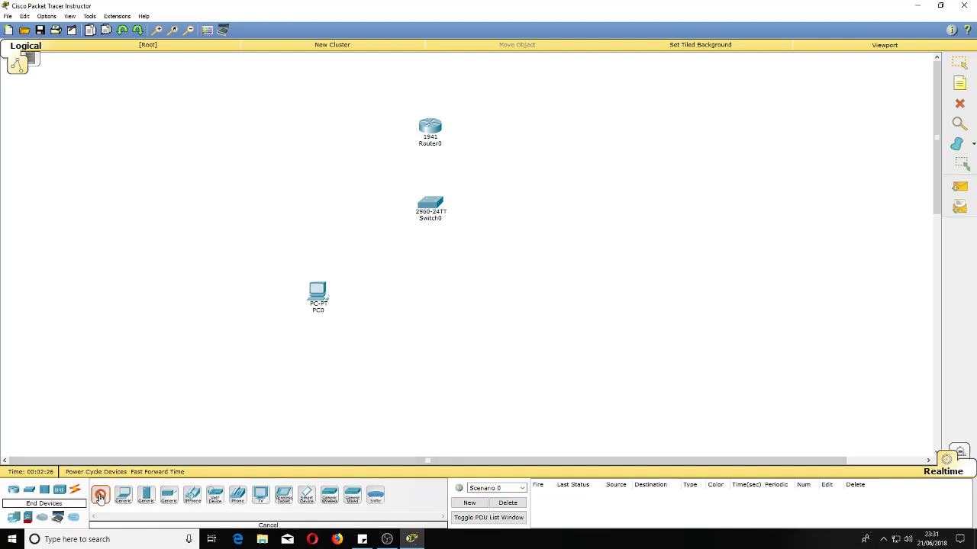
left_click(369, 296)
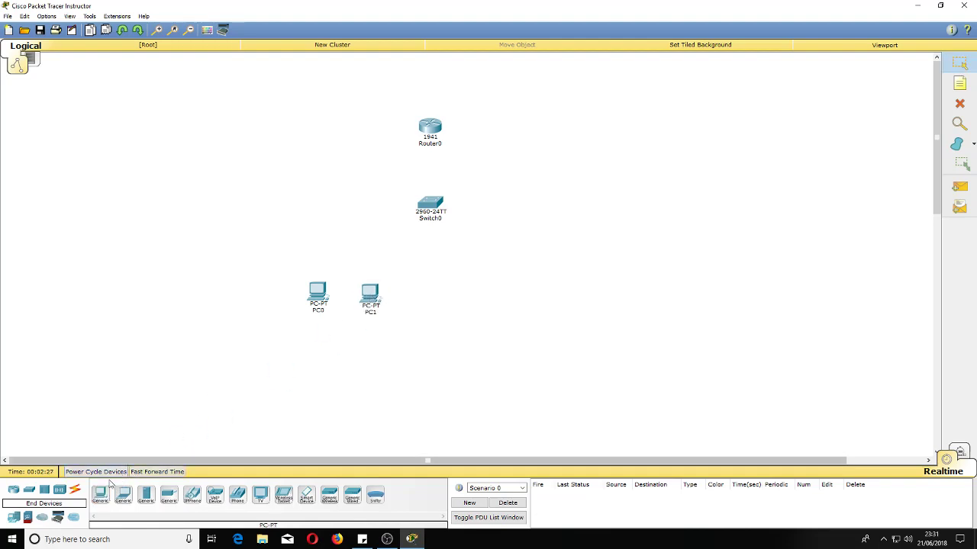
left_click(99, 494)
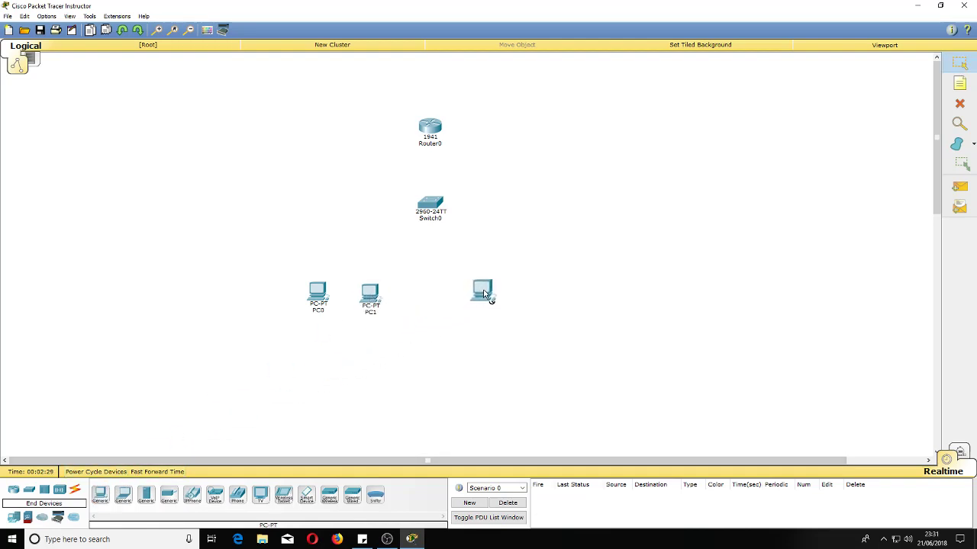
left_click(483, 294)
left_click(100, 495)
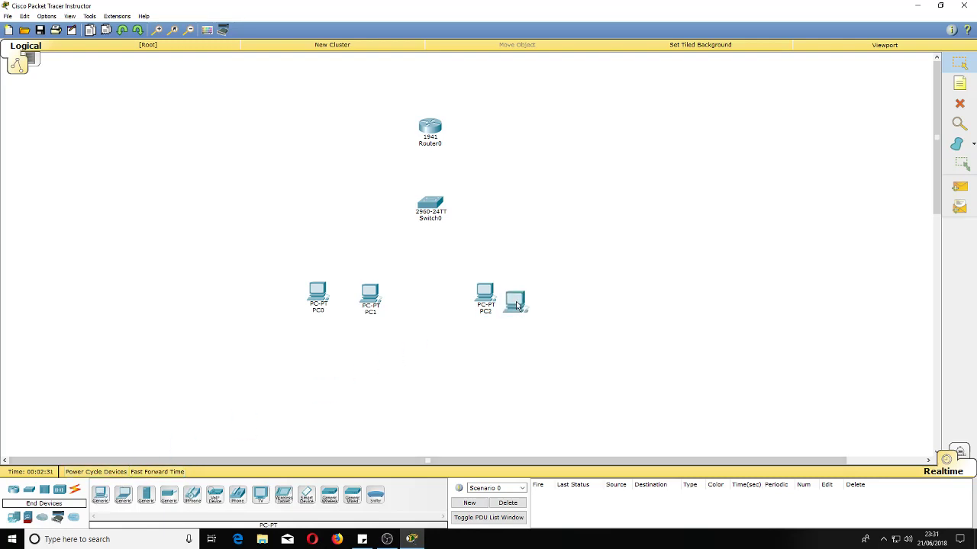
left_click(537, 298)
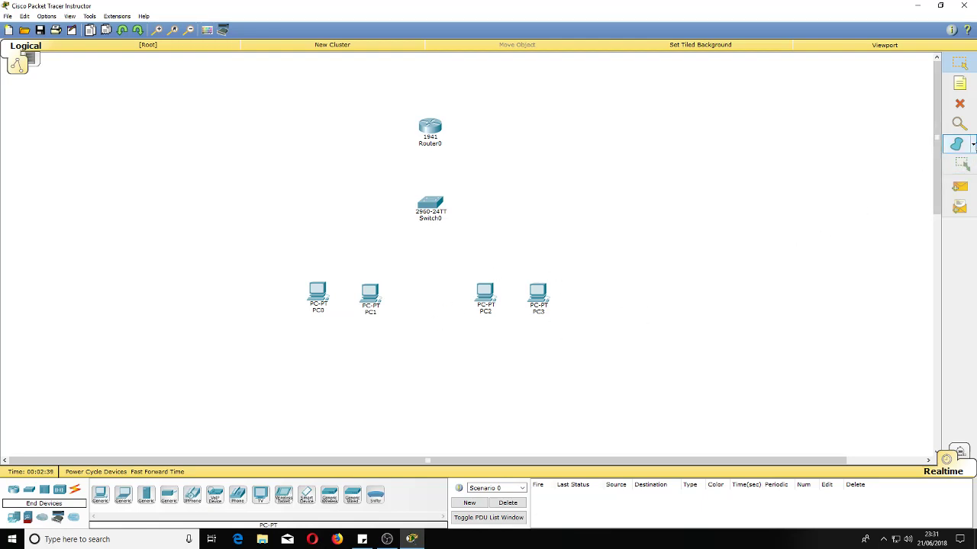
- Draw an ellipse with light cyan fill (170, 255, 255) around PC0 and PC1
left_click(973, 144)
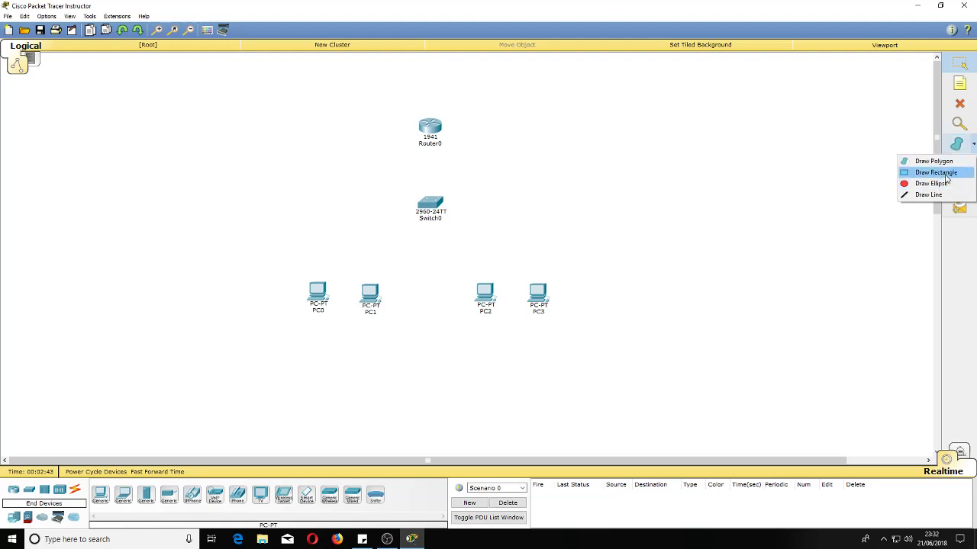
left_click(933, 186)
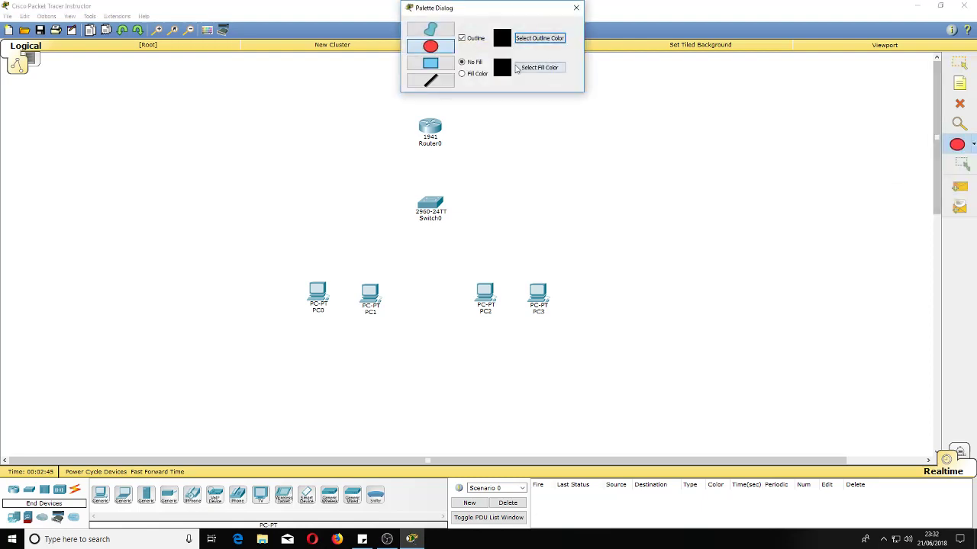
left_click(542, 68)
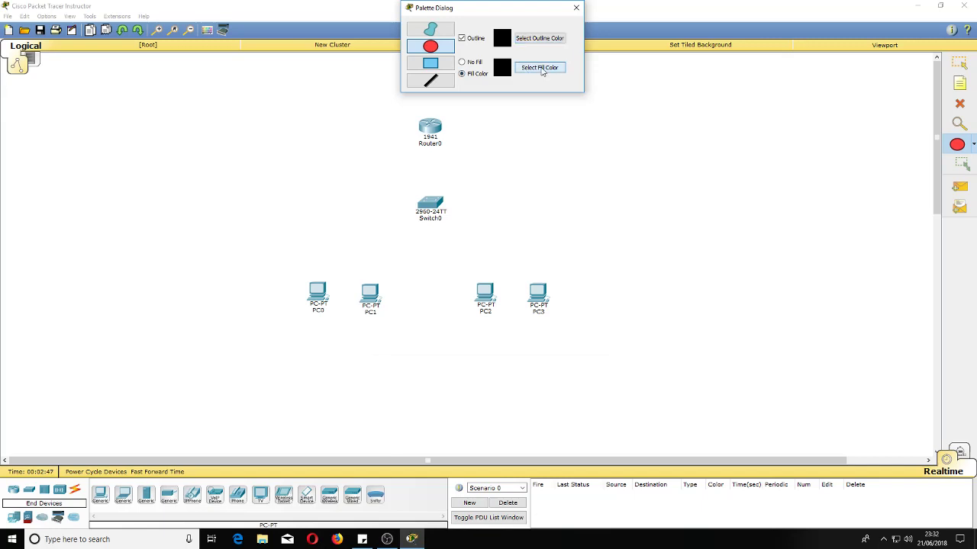
left_click(473, 220)
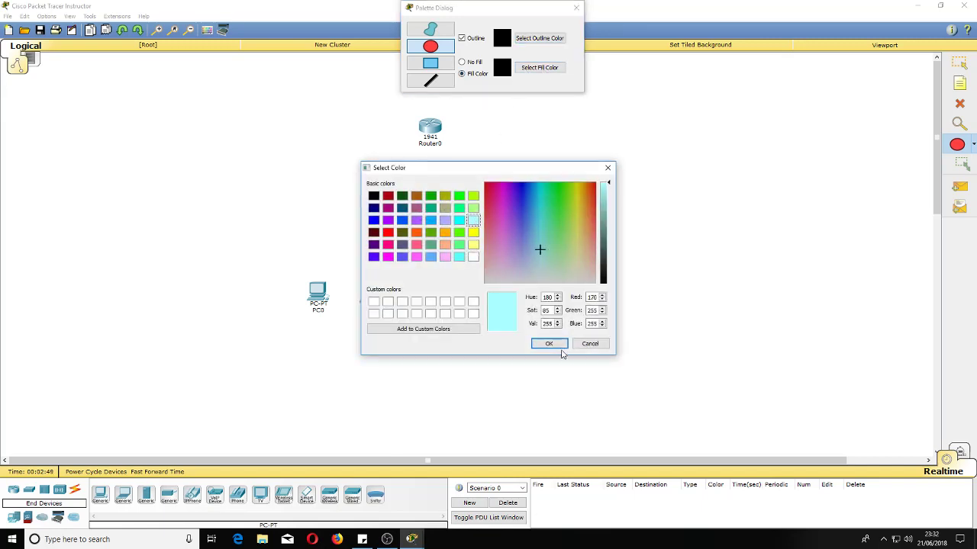
left_click(549, 344)
mouse_move(257, 262)
left_mouse_down()
mouse_move(331, 287)
mouse_move(414, 341)
left_mouse_up()
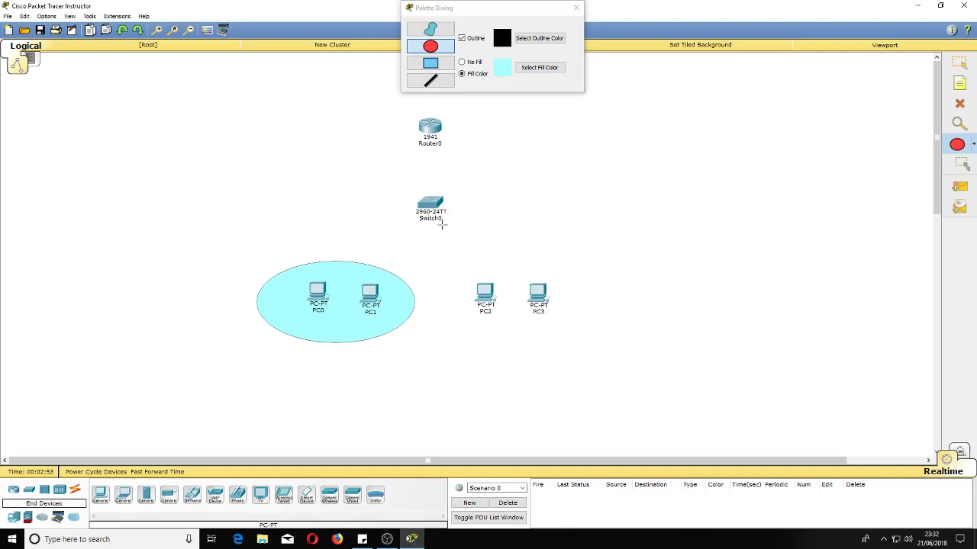
- Draw a second ellipse with lime green fill (170, 255, 0) around PC2 and PC3, and close the drawing palette
left_click(537, 67)
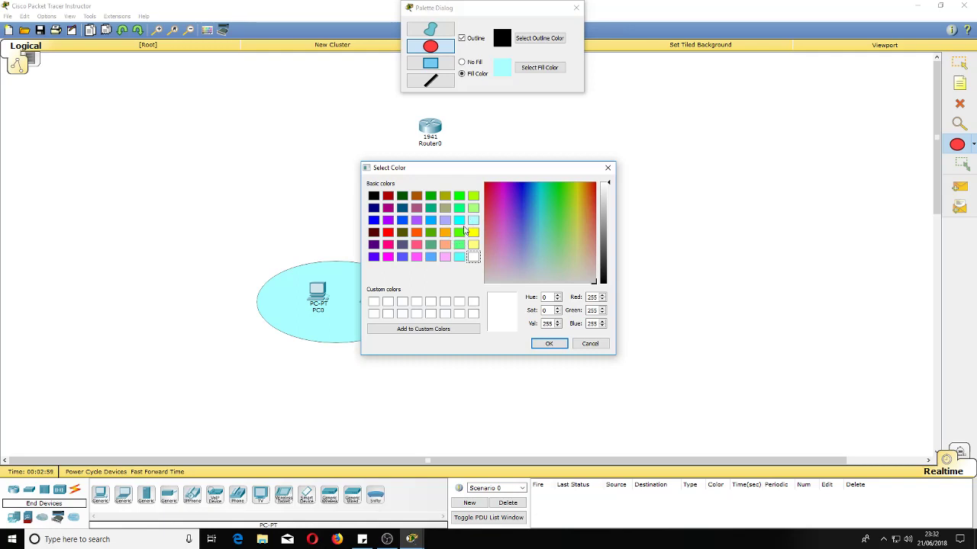
left_click(473, 196)
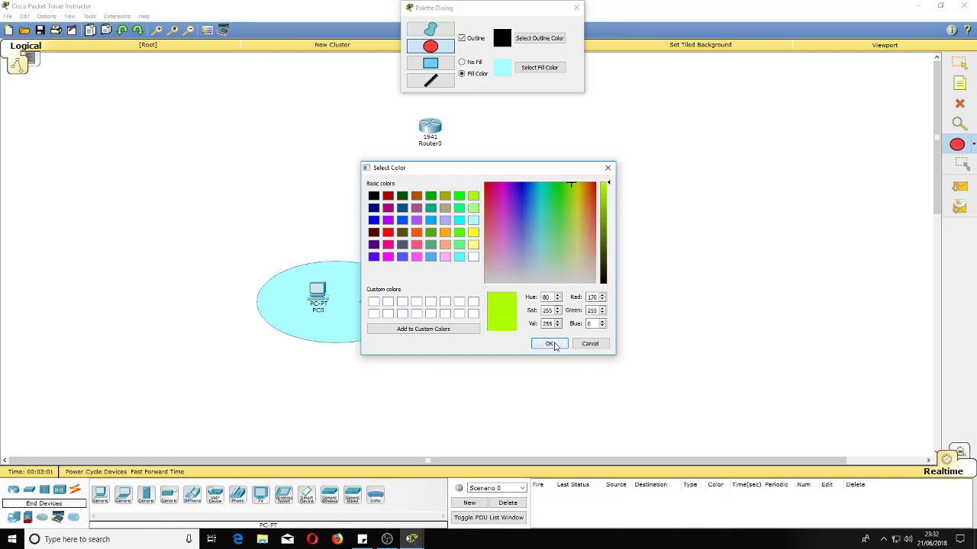
left_click(548, 343)
left_click_drag(437, 260, 599, 340)
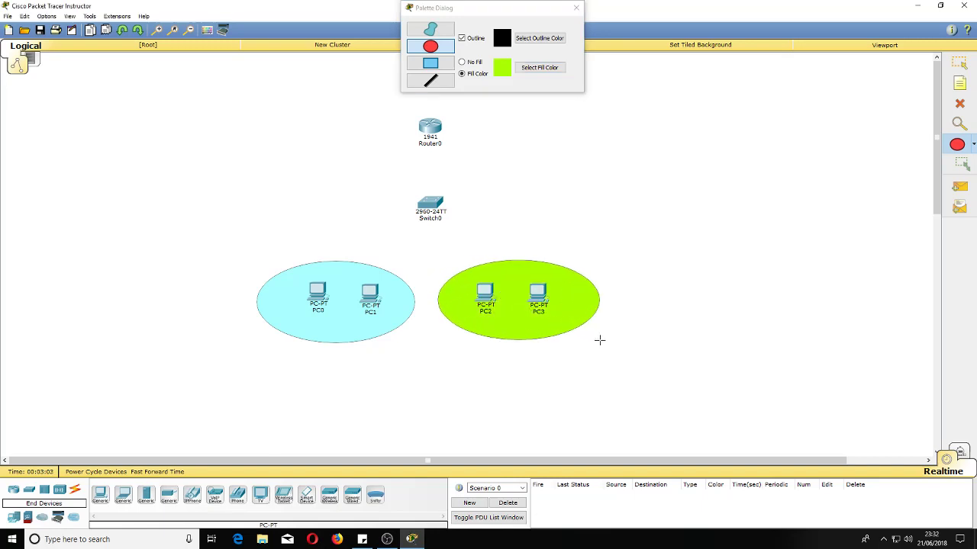
left_click(575, 8)
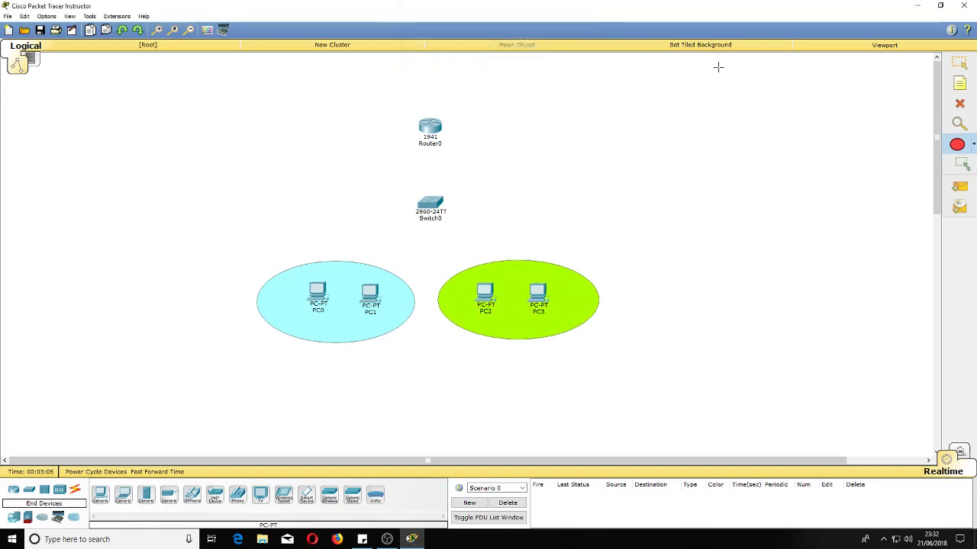
- Add a two-line note "Vlan 10: Sales" and "192.168.10.254" on the cyan ellipse
left_click(962, 86)
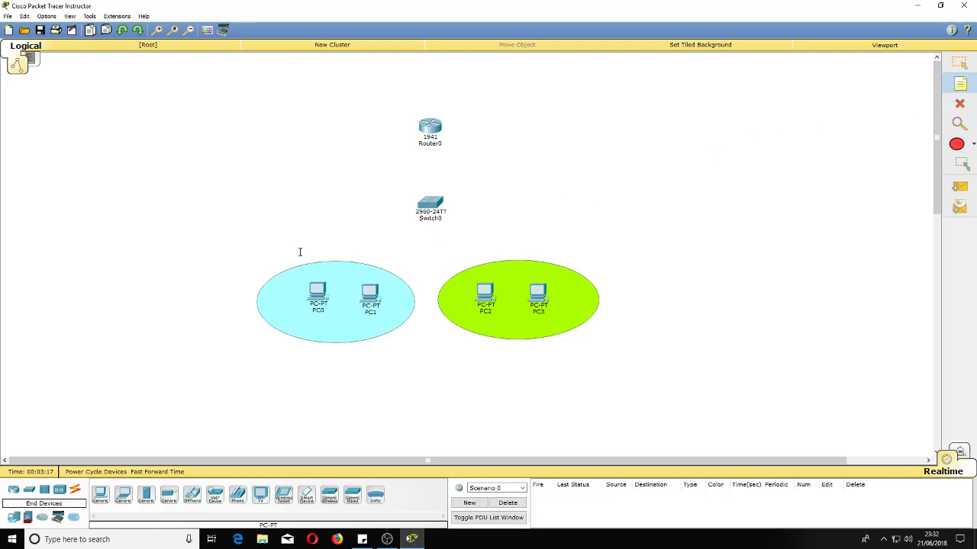
left_click(300, 272)
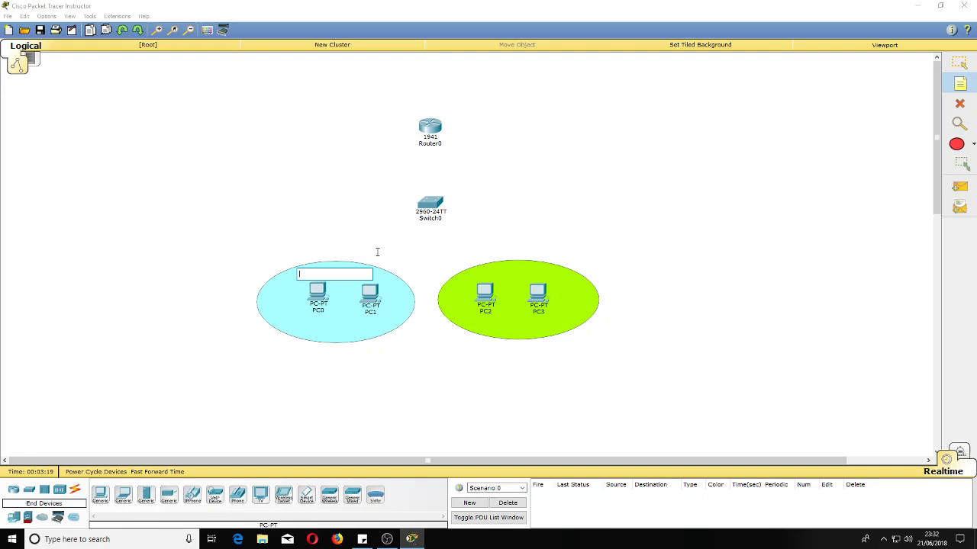
type("Vlan 10: Sales")
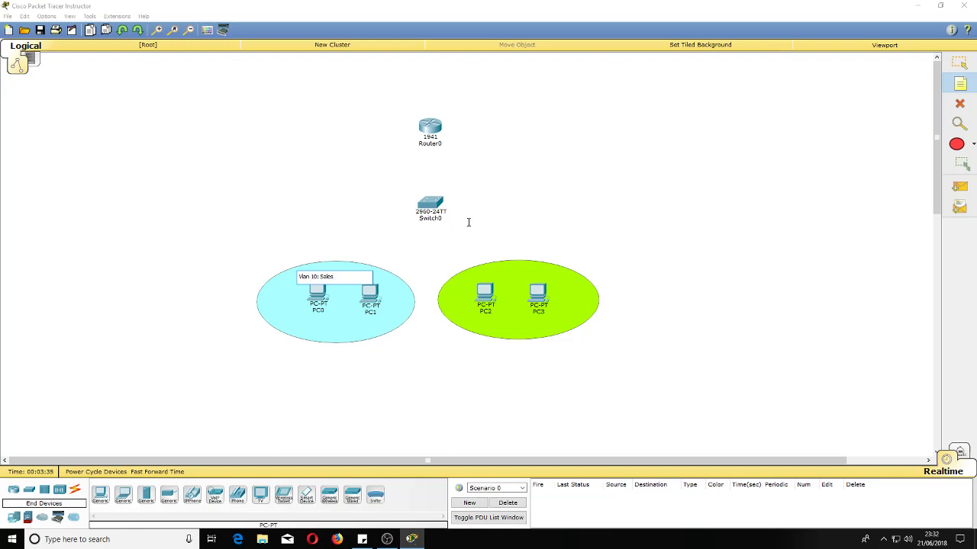
key("Return")
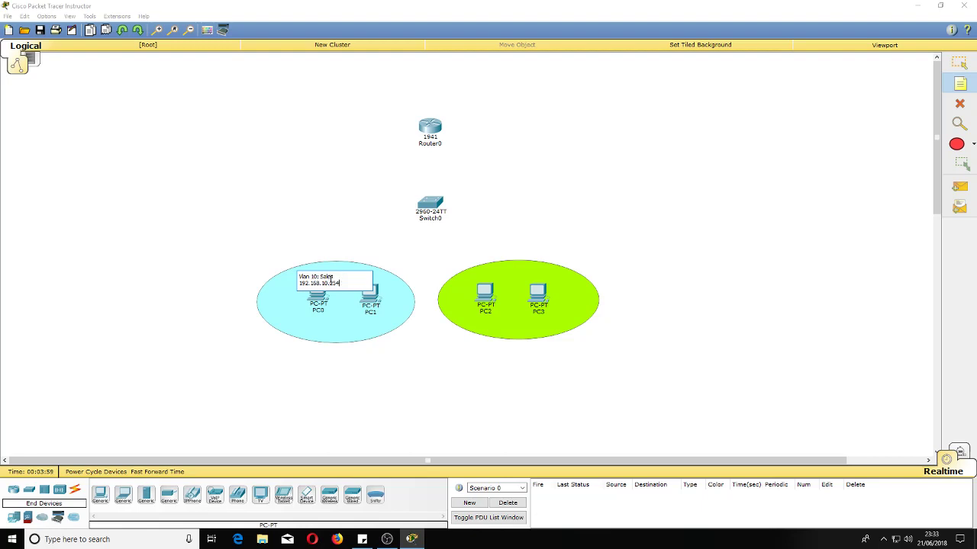
- Add a two-line note "VLan 20: Marketing" and "192.168.10.254" on the green ellipse
left_click(483, 265)
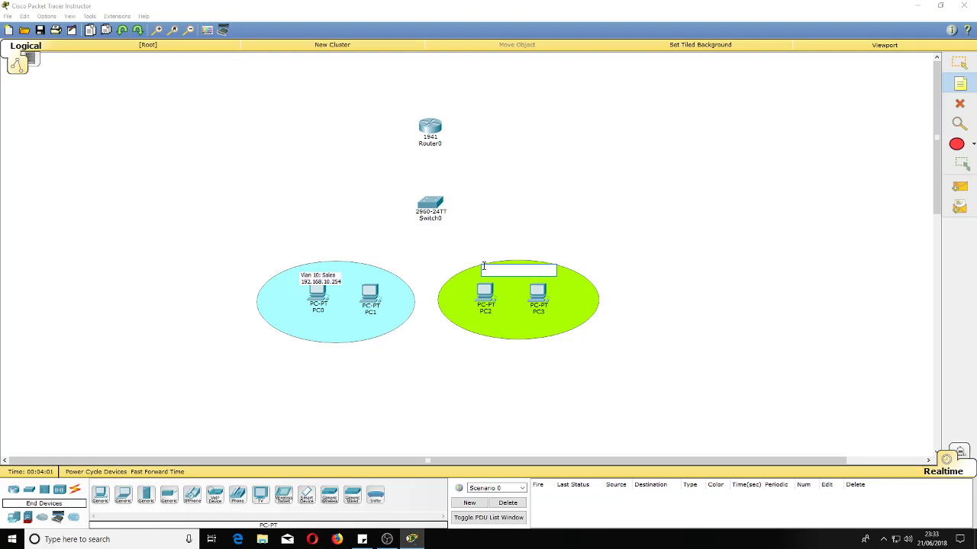
type("Vlan 20: Marketing")
key("Return")
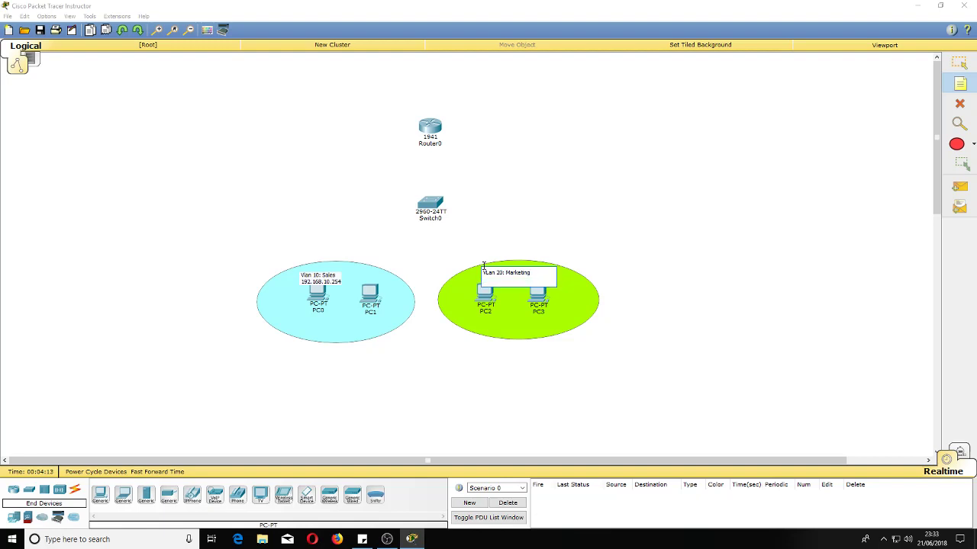
type("192.168.10.254")
- Move both VLAN notes up to the top edges of their ellipses so they clear the PCs
left_click(963, 64)
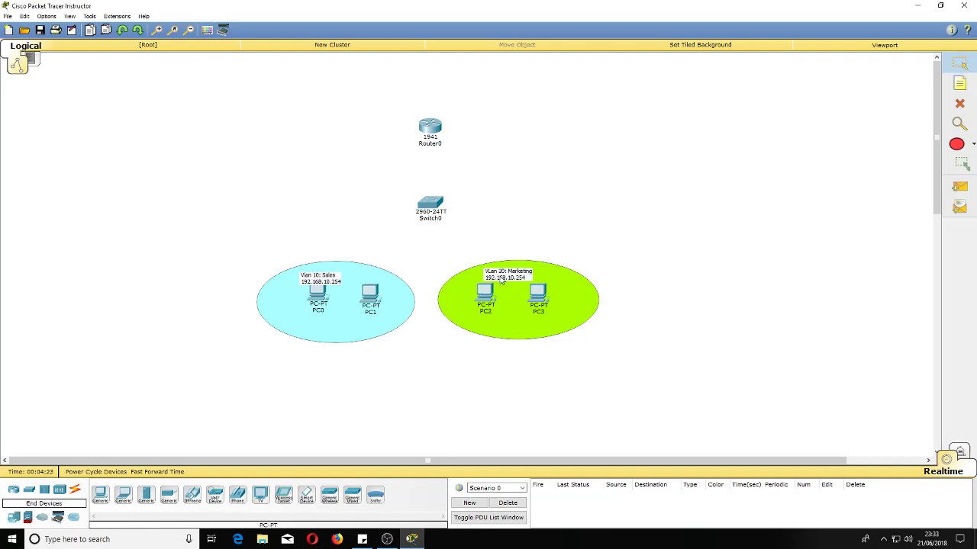
left_click_drag(501, 280, 508, 265)
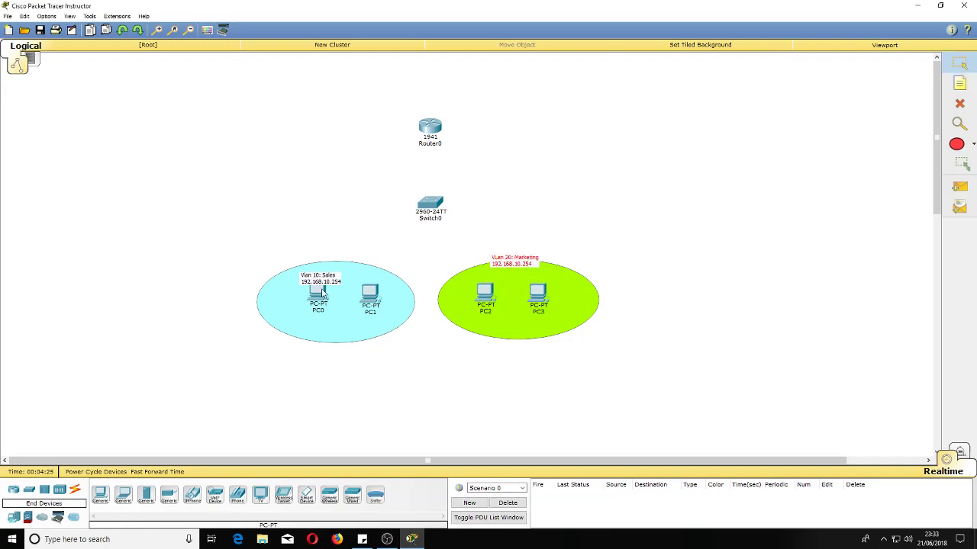
left_click_drag(326, 283, 339, 268)
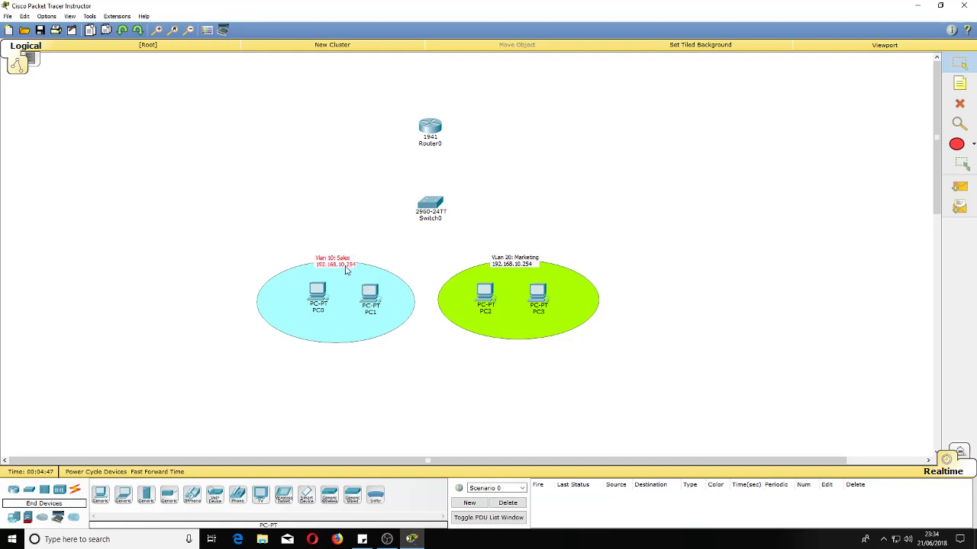
- Change the address in the VLan 20: Marketing note to 192.168.20.254
double_click(522, 265)
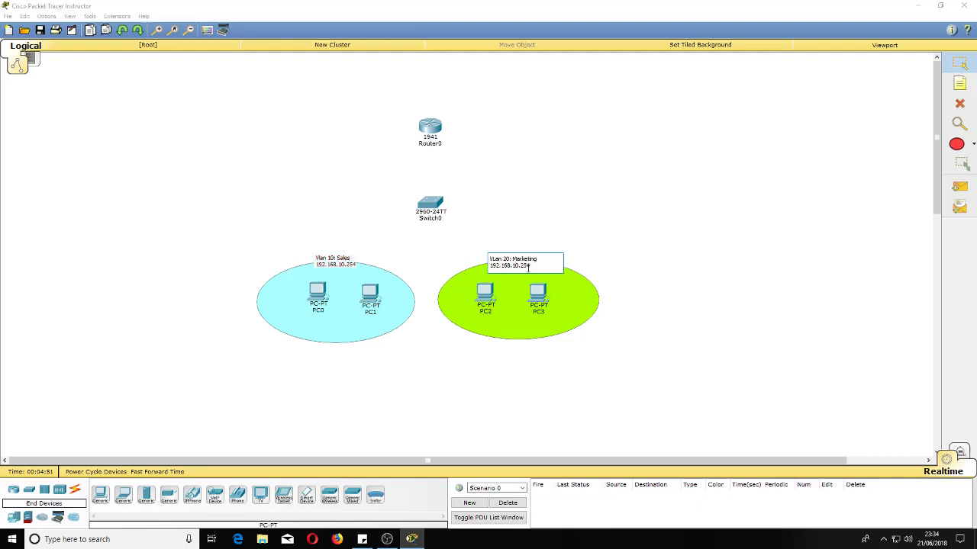
key("BackSpace")
type("2")
left_click(589, 263)
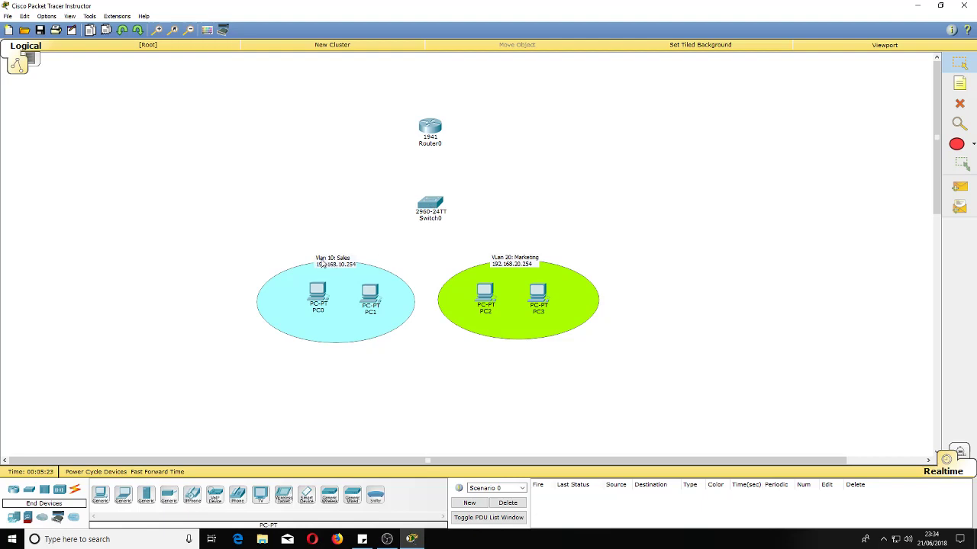
- Connect PC0 to Switch0 port FastEthernet0/1 with a copper straight-through cable
left_click(75, 490)
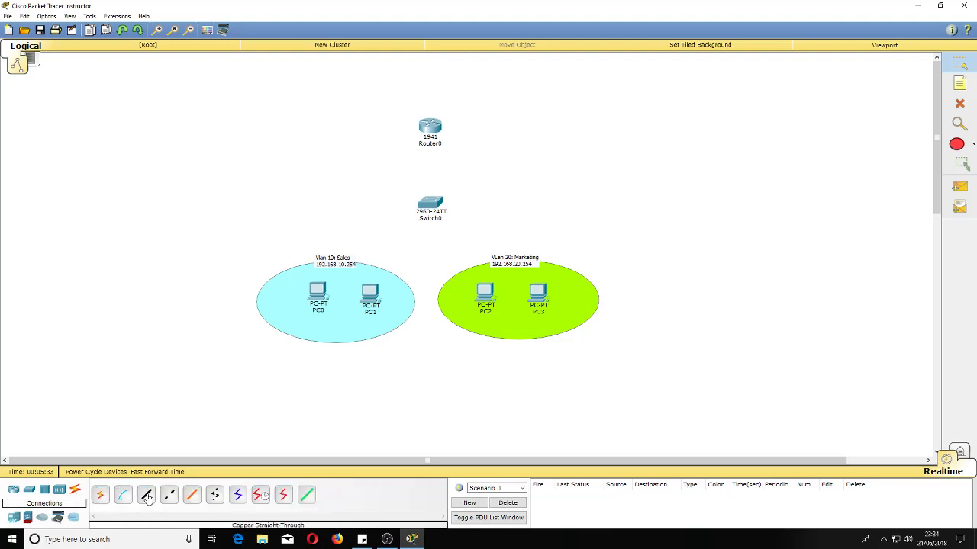
left_click(146, 495)
left_click(318, 291)
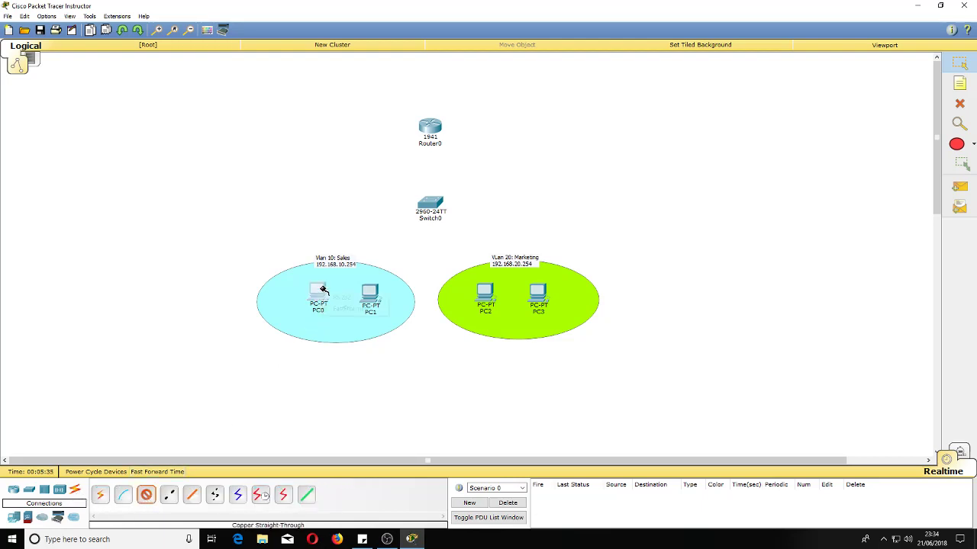
left_click(347, 306)
left_click(429, 204)
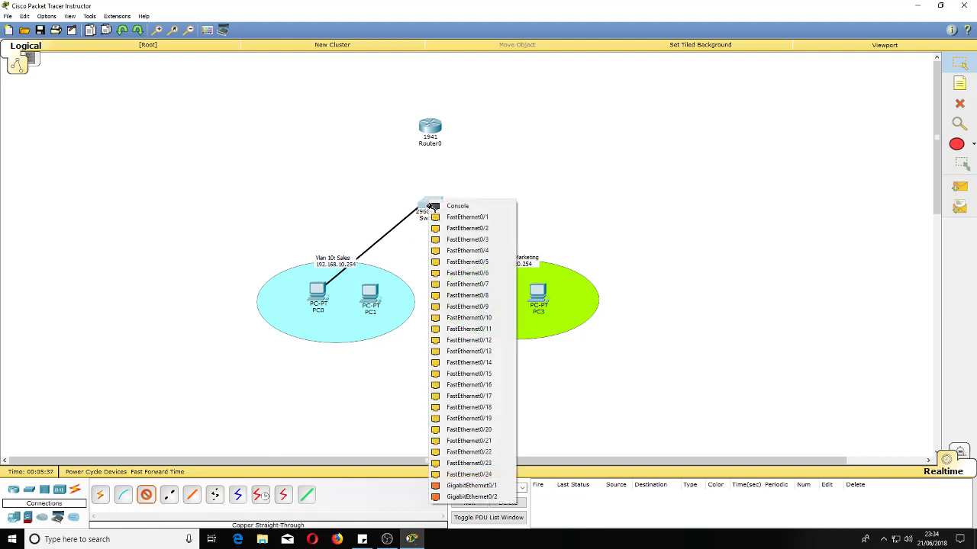
left_click(451, 219)
- Connect PC1 to a FastEthernet port on Switch0 with a copper straight-through cable
left_click(145, 495)
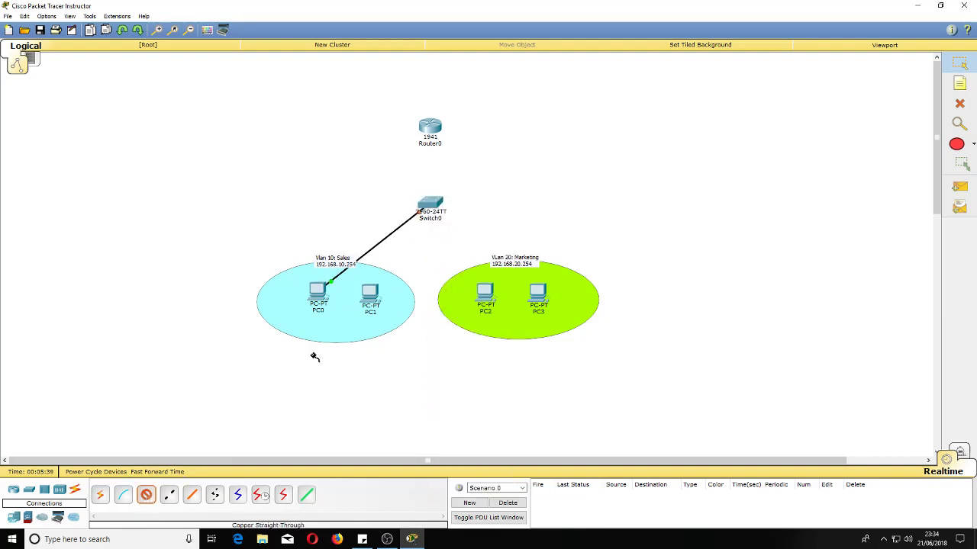
left_click(364, 295)
left_click(385, 310)
left_click(430, 204)
left_click(445, 219)
- Connect PC2's FastEthernet0 to Switch0 port FastEthernet0/10 with the copper straight-through cable
left_click(488, 293)
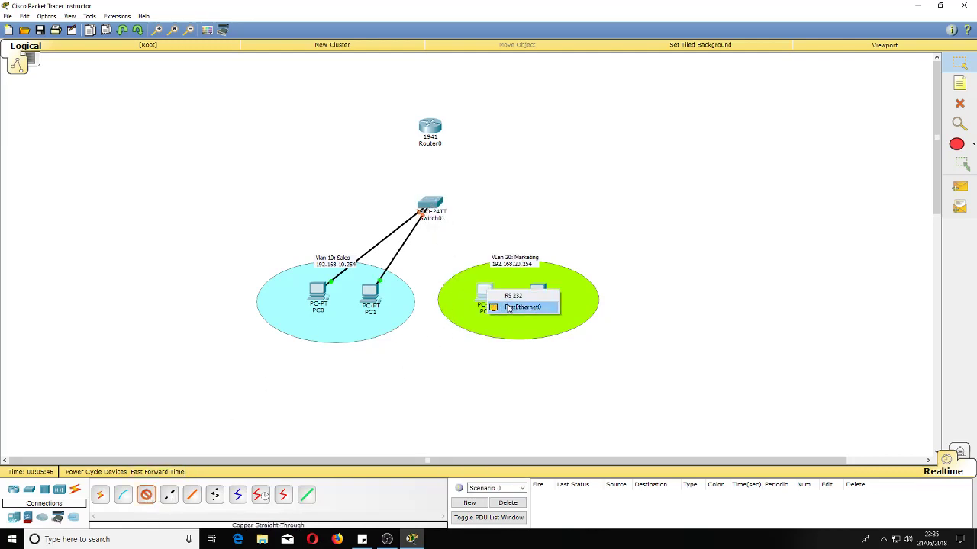
left_click(510, 306)
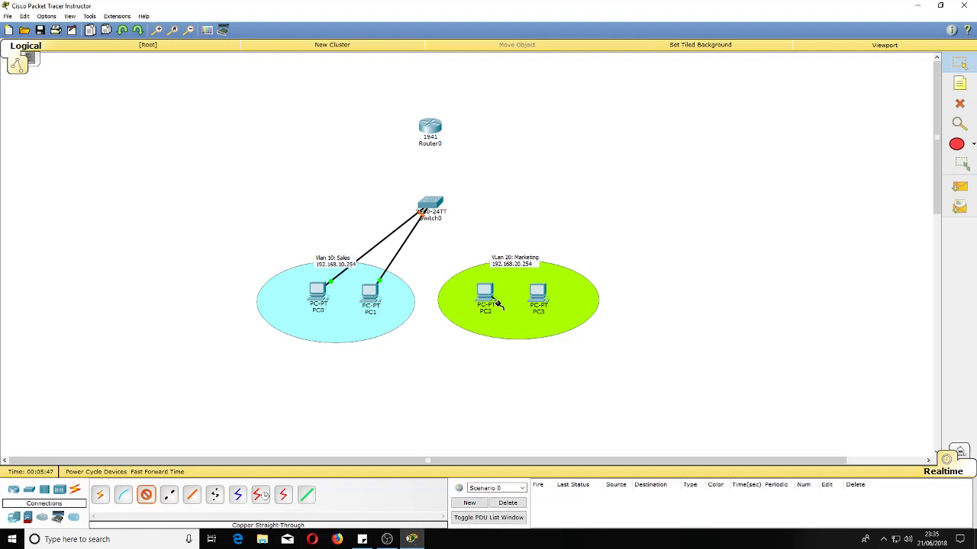
left_click(430, 207)
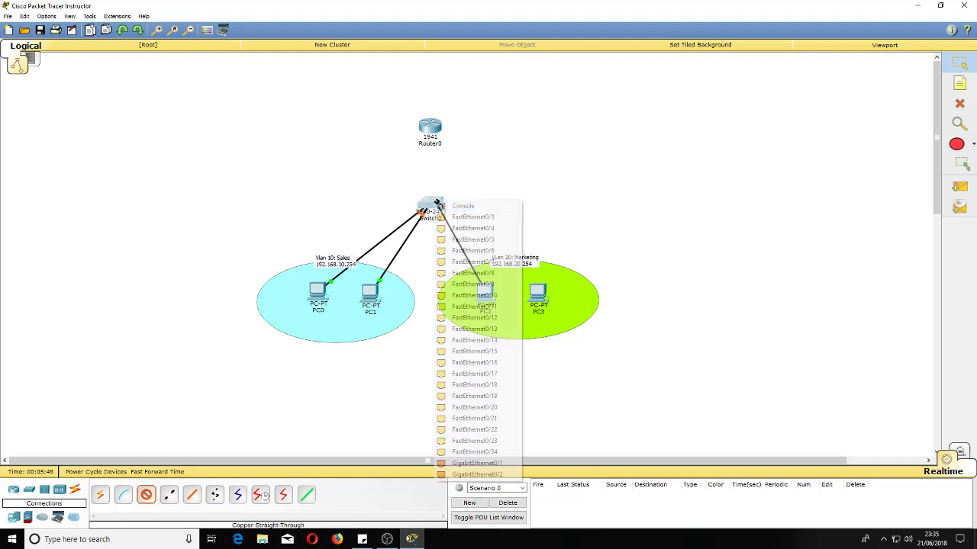
left_click(482, 298)
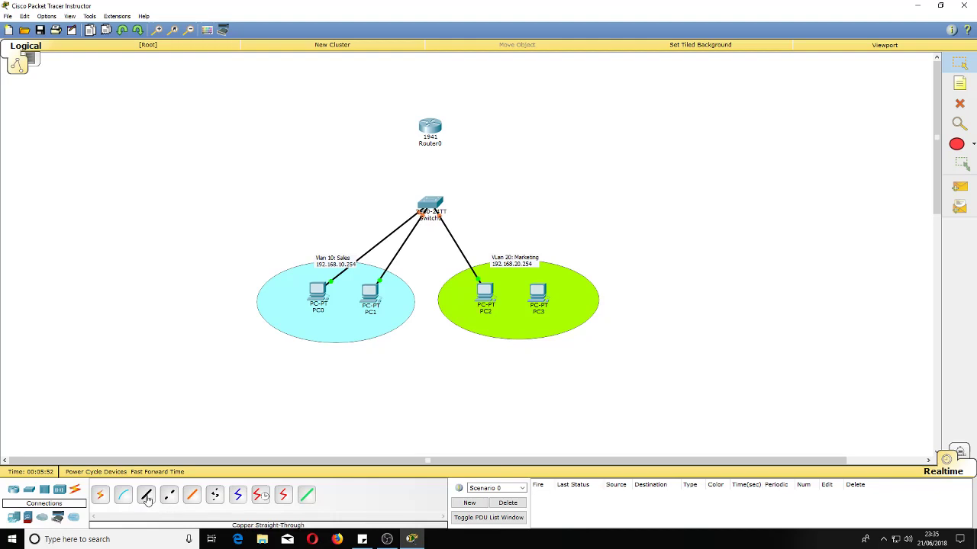
- Connect PC3 to Switch0 port FastEthernet0/11 with a copper straight-through cable
left_click(145, 494)
left_click(538, 290)
left_click(547, 303)
left_click(431, 207)
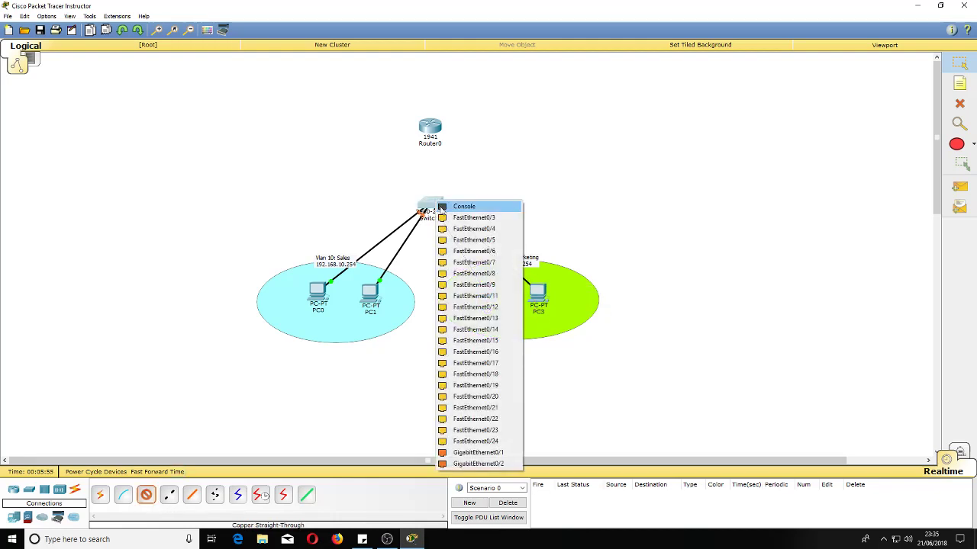
left_click(474, 296)
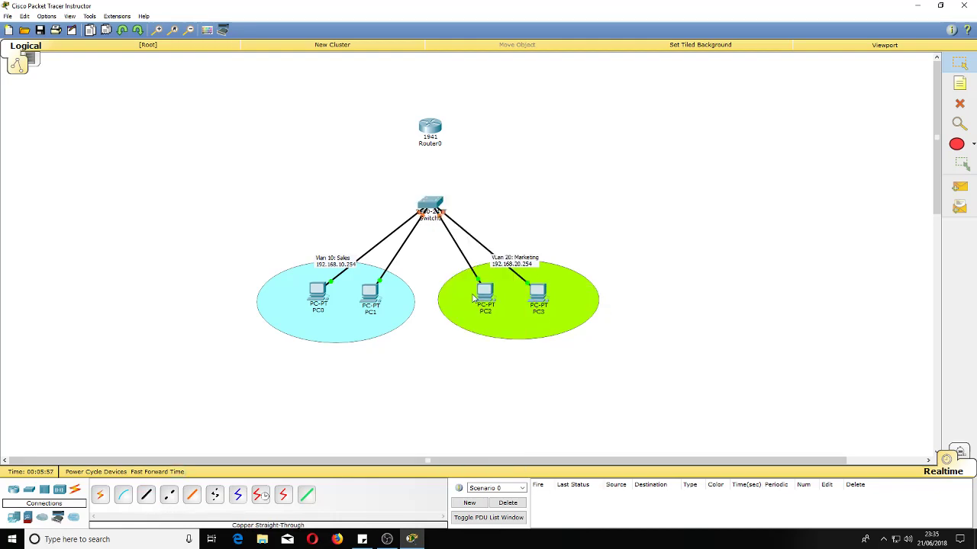
- Enable the Always Show Port Labels preference for the topology
left_click(54, 18)
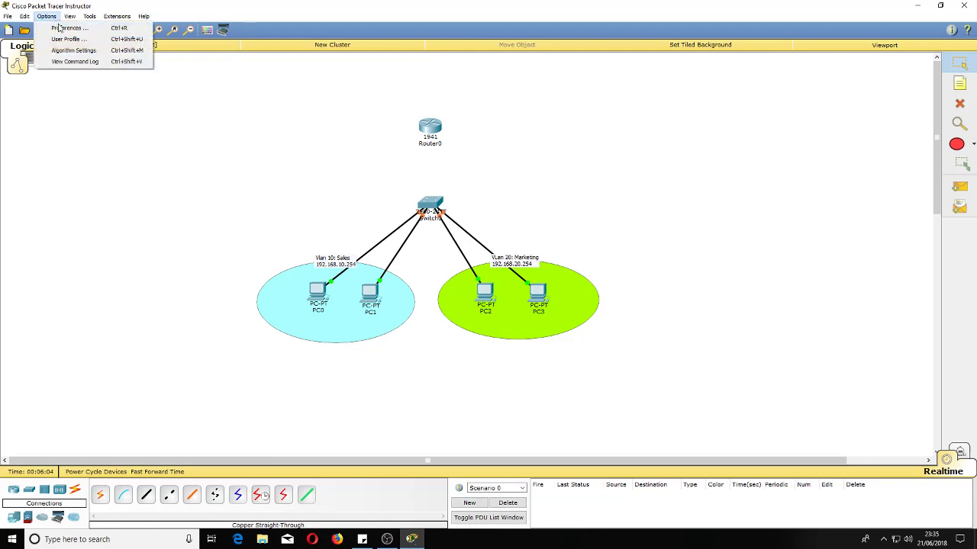
left_click(65, 28)
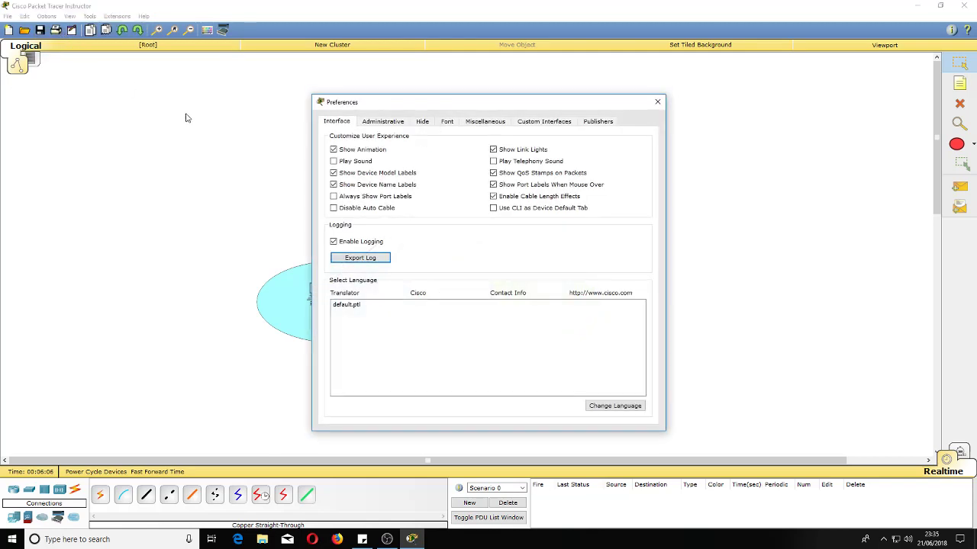
left_click(333, 197)
left_click(658, 102)
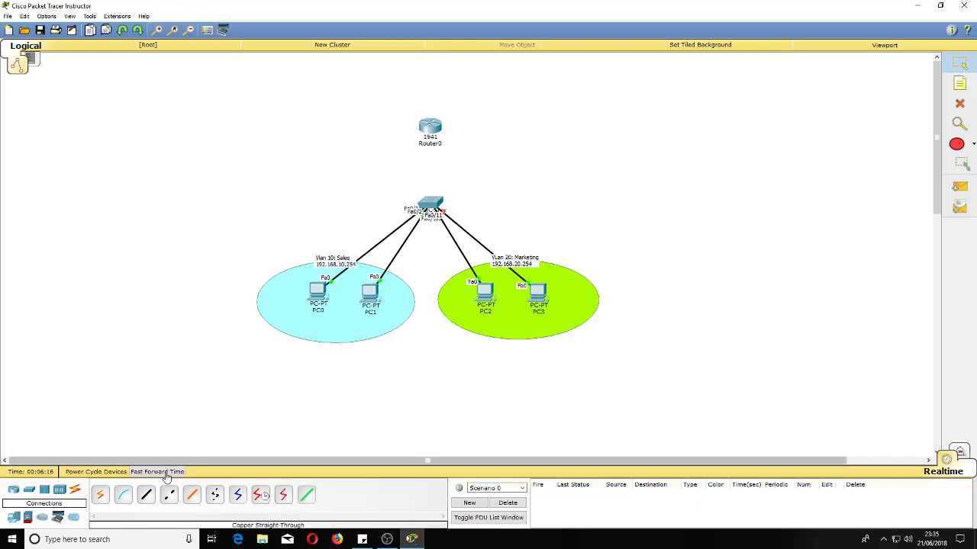
- Connect Router0 GigabitEthernet0/0 to Switch0 GigabitEthernet0/1 with a copper straight-through cable
left_click(146, 495)
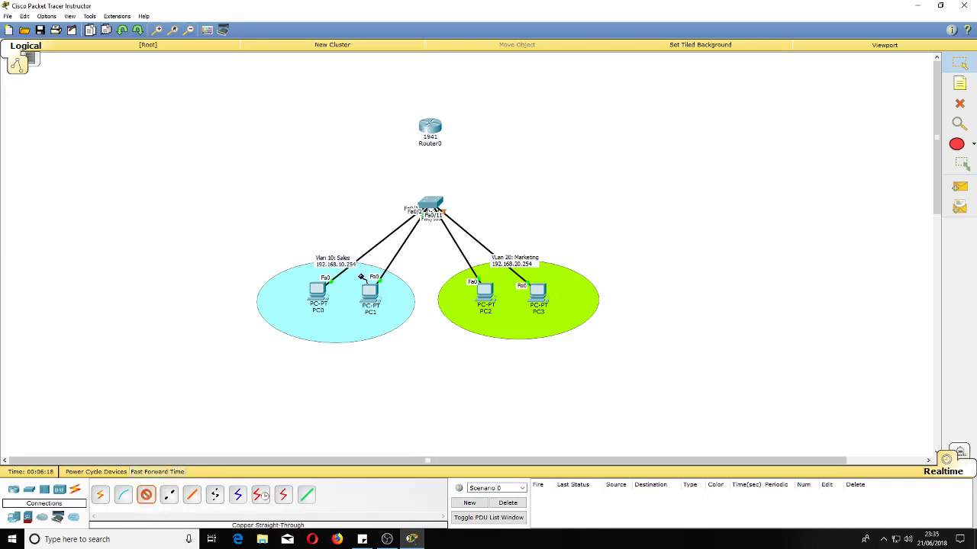
left_click(432, 129)
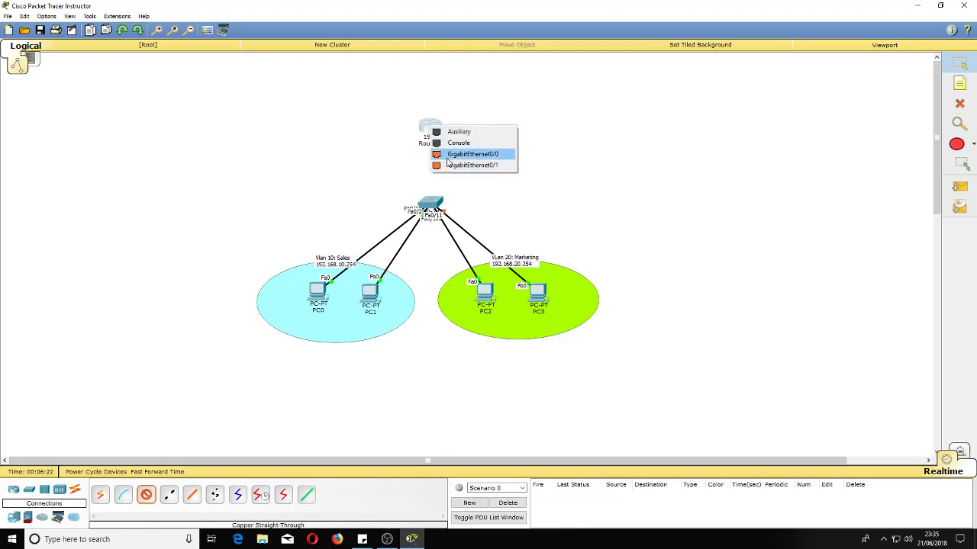
left_click(473, 154)
left_click(430, 203)
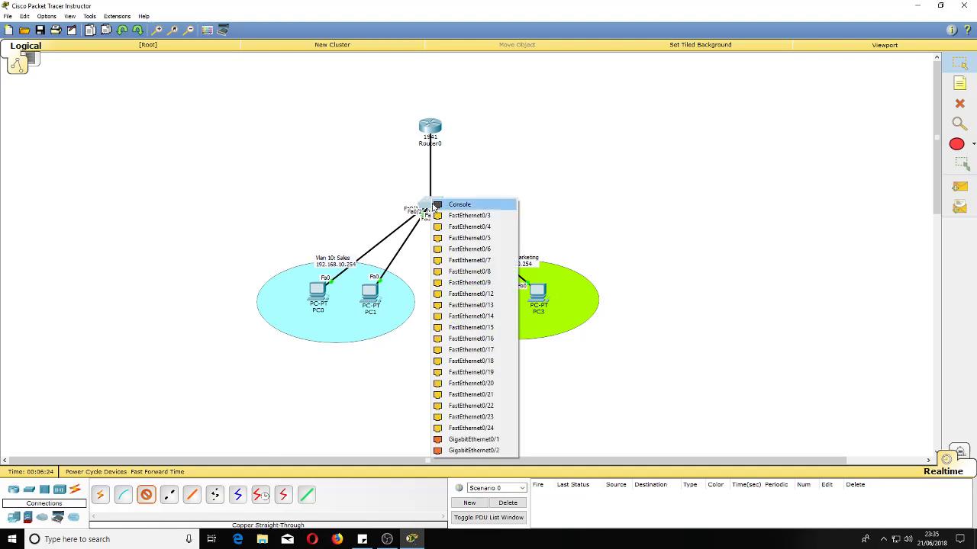
left_click(460, 440)
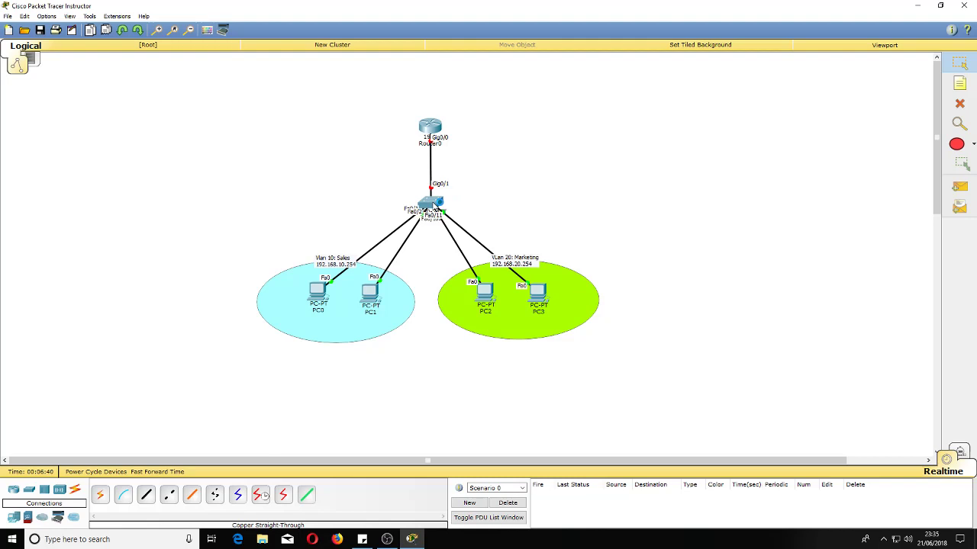
- Place address notes inside the Sales ellipse: 192.168.10.1 under PC0 and 192.168.10.2 under PC1
mouse_move(436, 209)
left_click(959, 84)
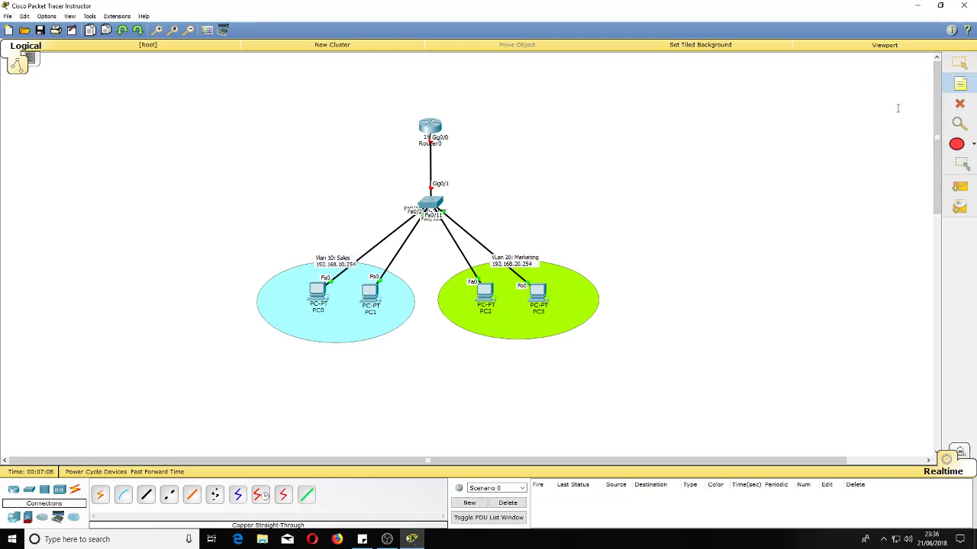
left_click(295, 319)
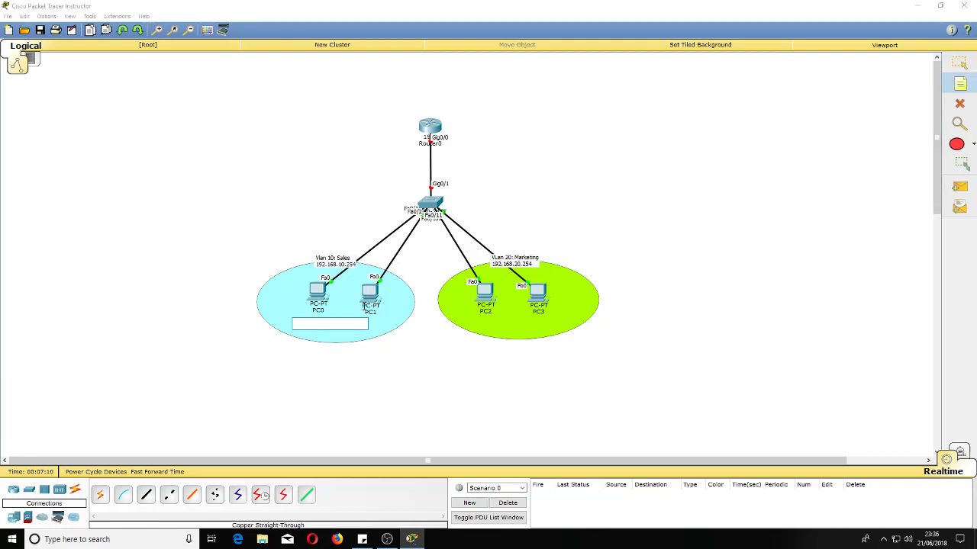
type("192.168.10.1")
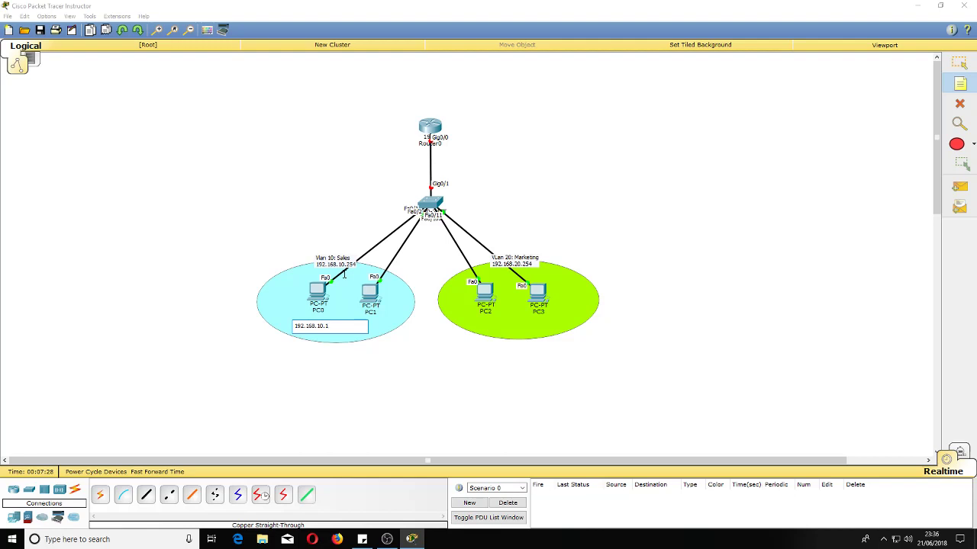
left_click(356, 319)
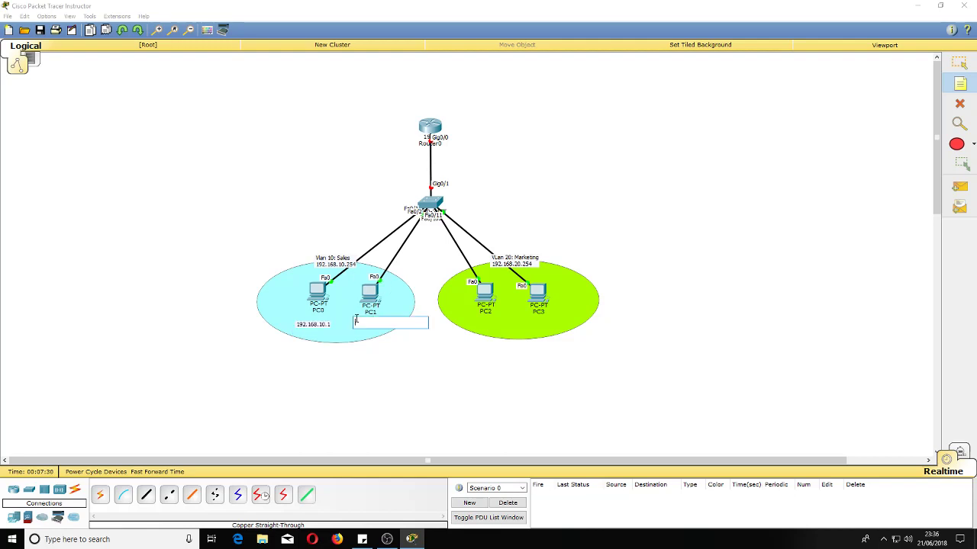
type("192.16")
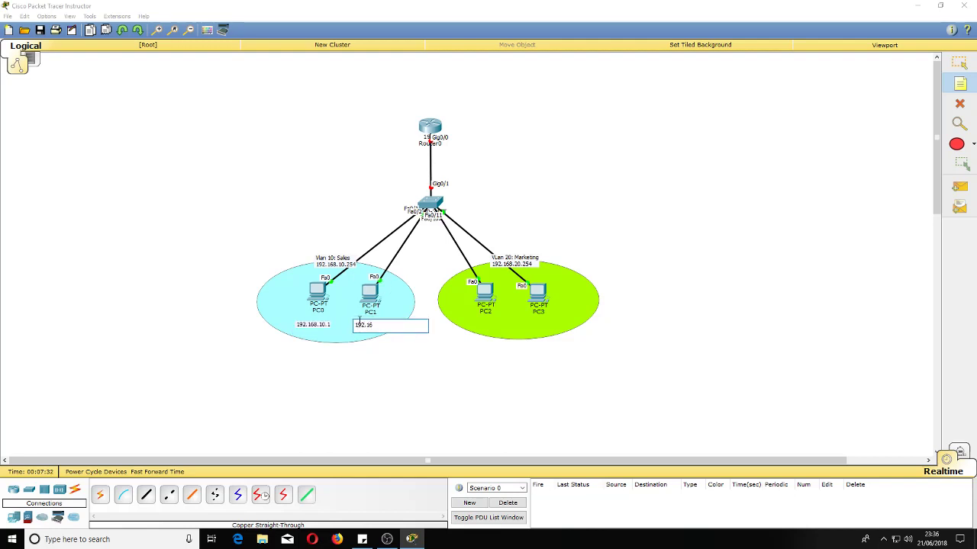
type("8.10.2")
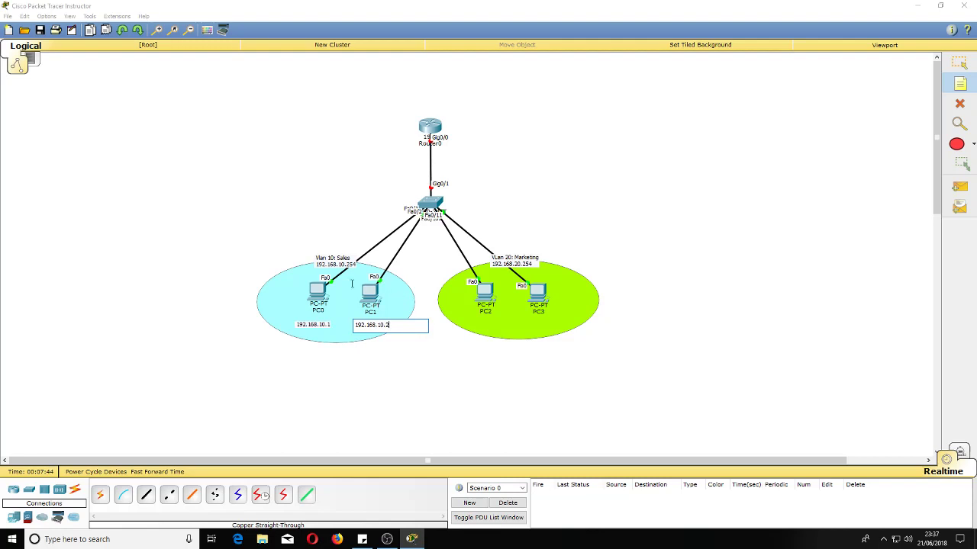
- Add the note "Network Id: 192.168.10.0" below the Sales ellipse
left_click(282, 360)
type("N")
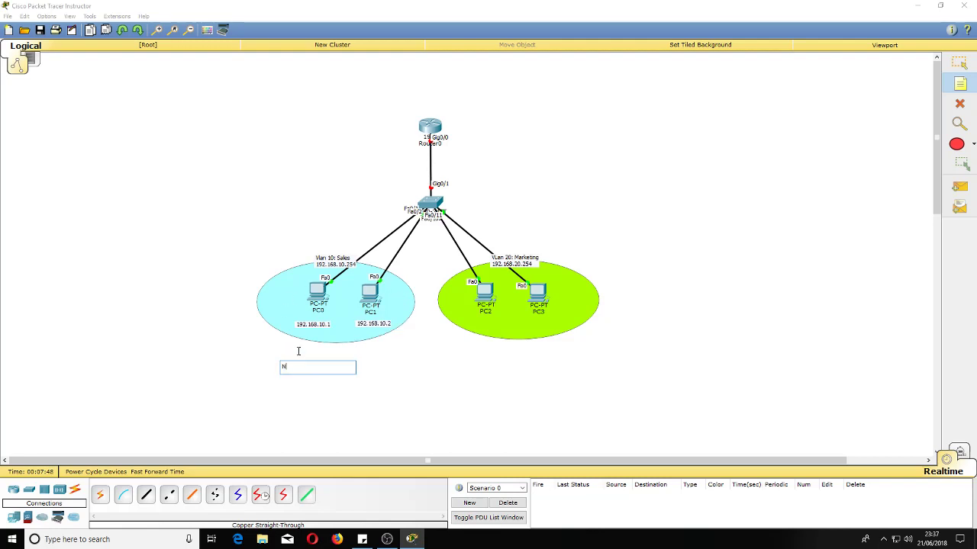
type("etwork Id: 192.168.10.0")
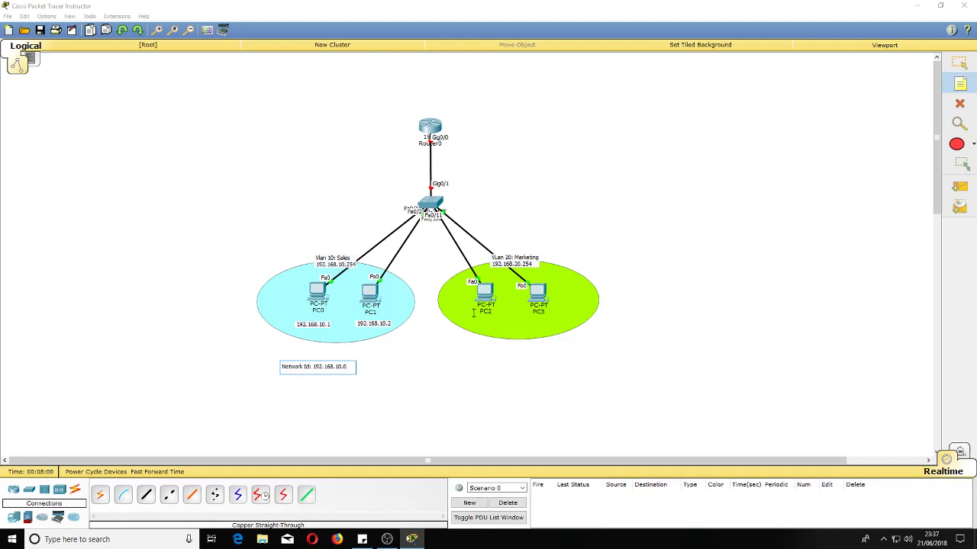
- Place address notes inside the Marketing ellipse: 192.168.20.1 under PC2 and 192.168.20.2 under PC3
left_click(468, 320)
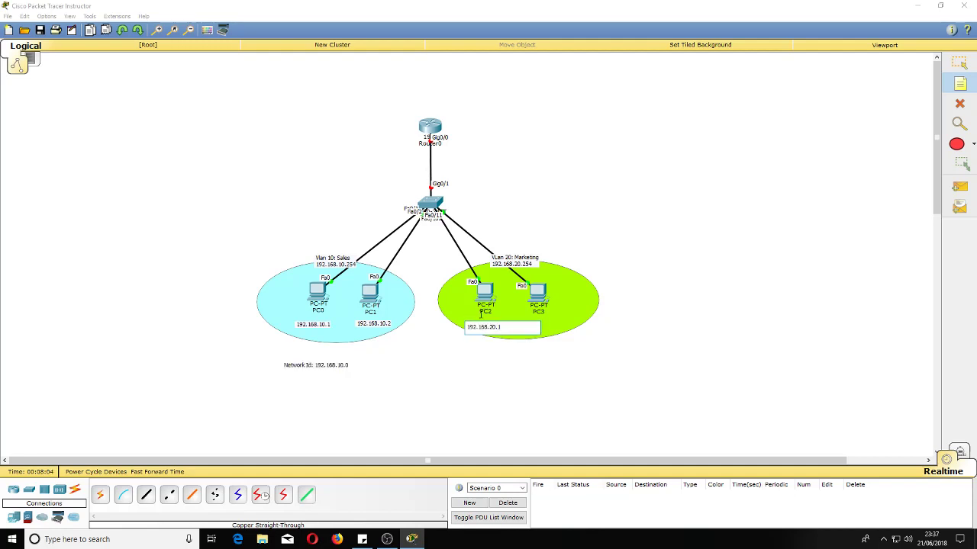
left_click(543, 326)
type("192.168.20")
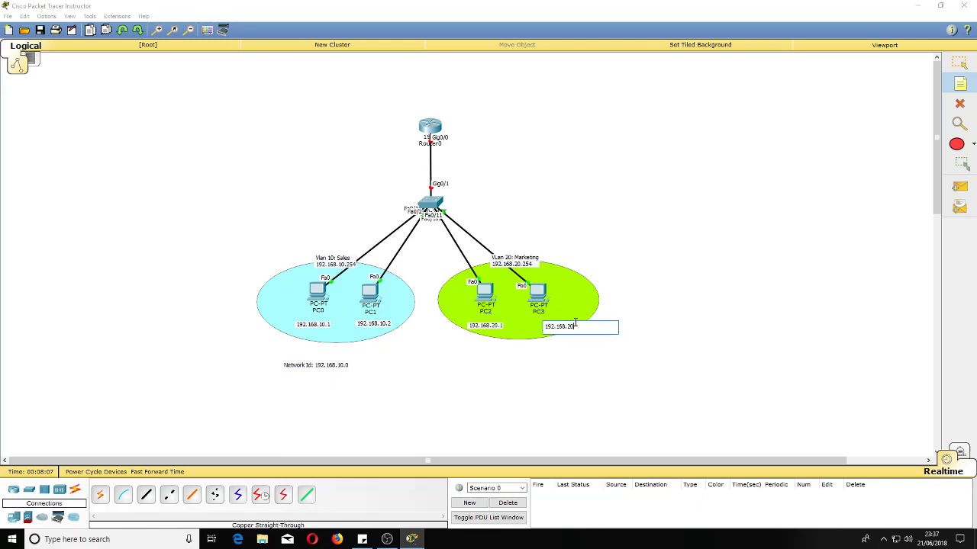
type(".1")
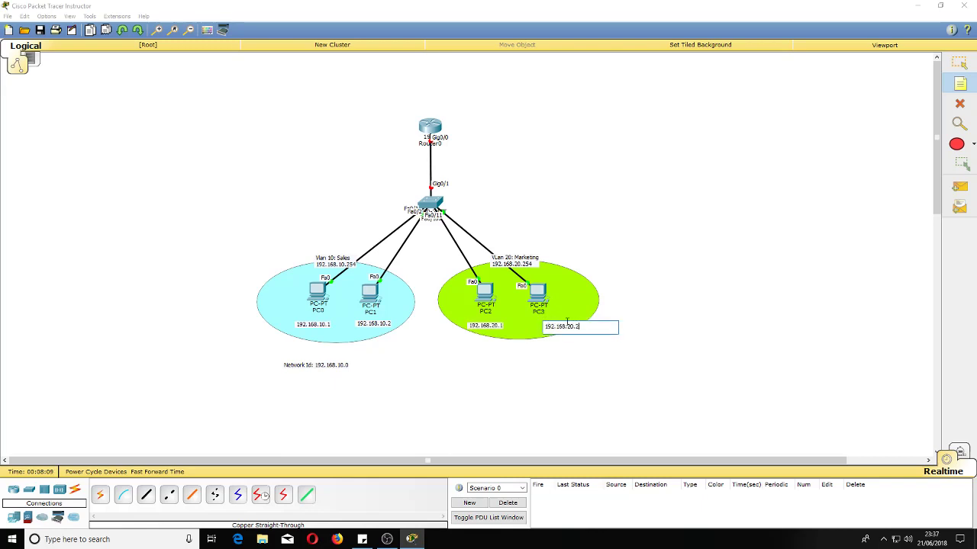
- Add the note "Network Id: 192.168.20.0" below the Marketing ellipse
left_click(479, 360)
type("N")
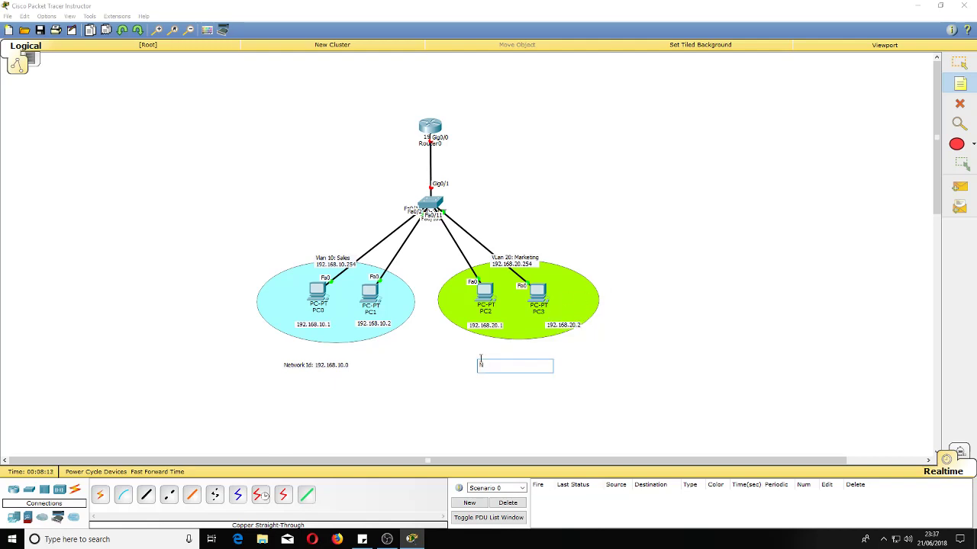
type("etwork")
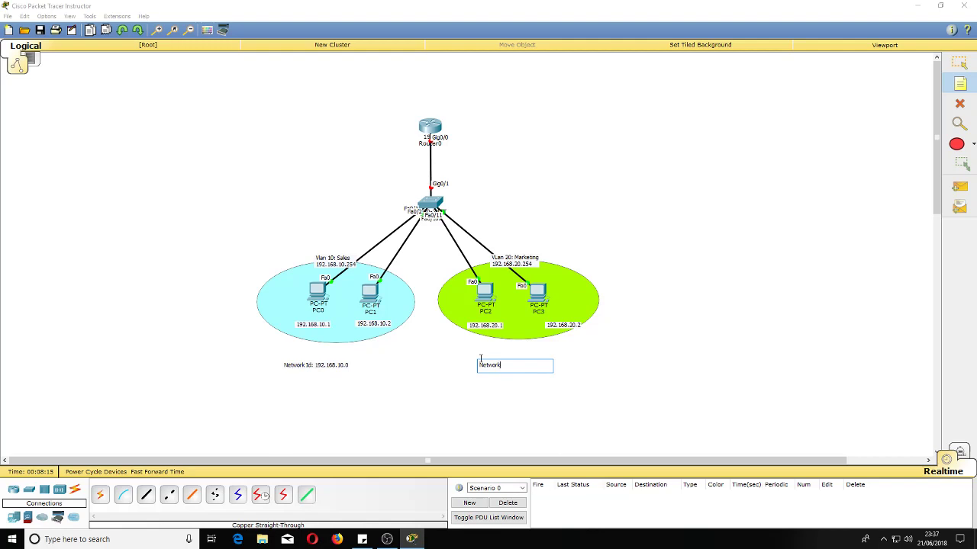
type(":")
key("BackSpace")
- Move both Network Id notes up so each sits centred just beneath its VLAN ellipse
left_click(957, 68)
left_click_drag(513, 366, 524, 354)
left_click_drag(325, 366, 338, 356)
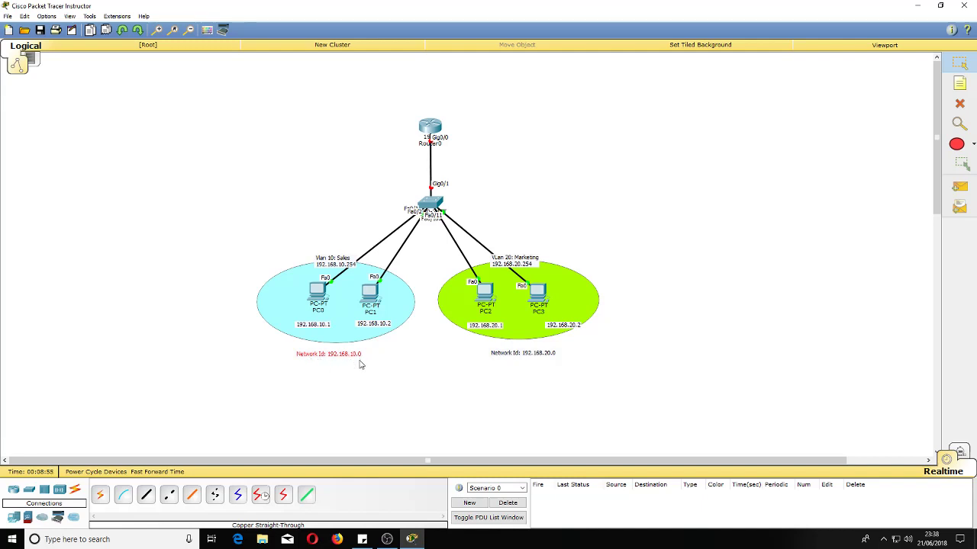
left_click_drag(522, 359, 518, 361)
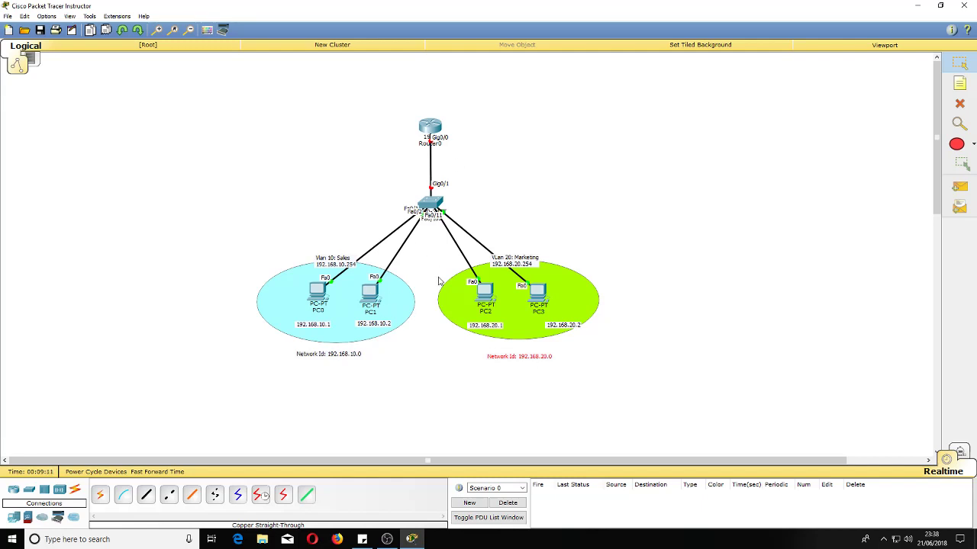
- Configure PC0 with static IP address 192.168.10.1, subnet mask 255.255.255.0 and default gateway 192.168.10.254
left_click(319, 292)
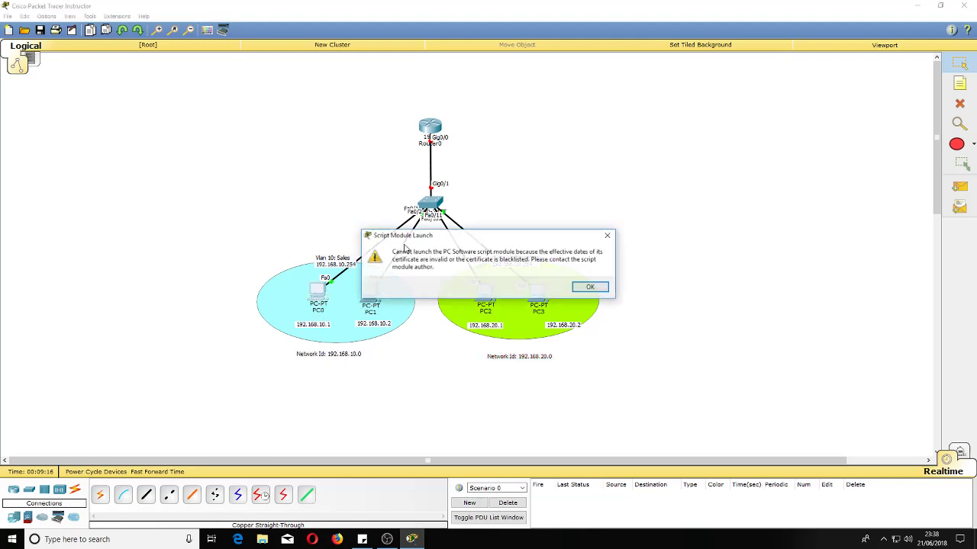
left_click(576, 288)
left_click_drag(489, 153, 593, 135)
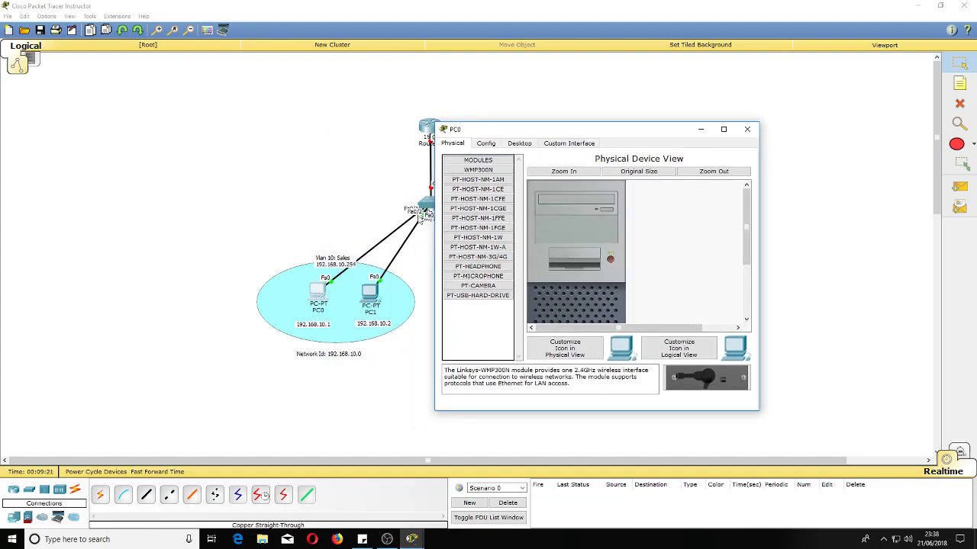
left_click(517, 145)
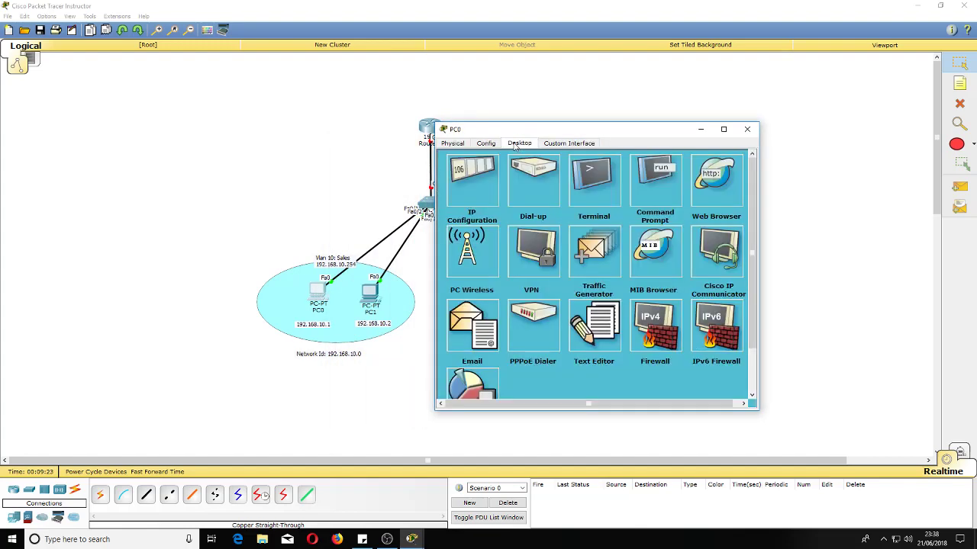
left_click(484, 177)
left_click(534, 202)
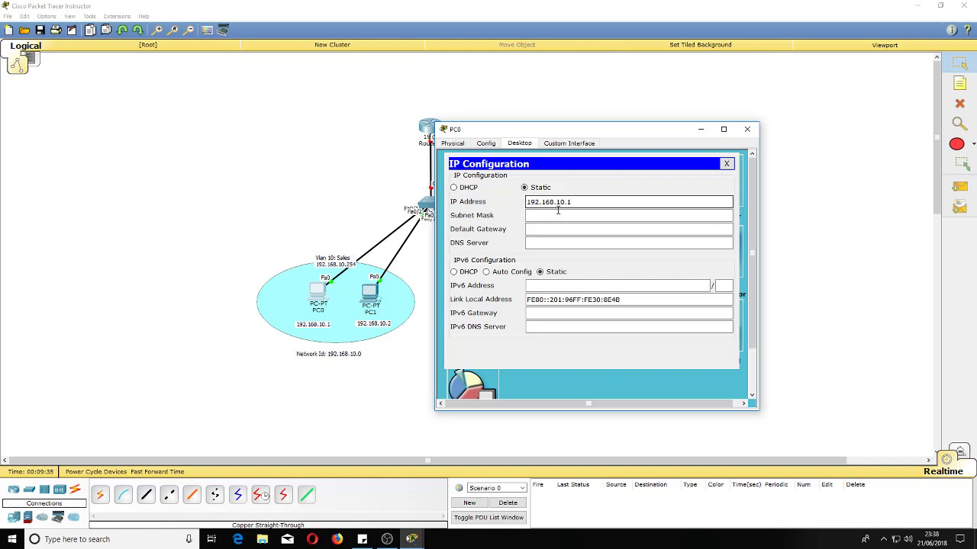
left_click(532, 216)
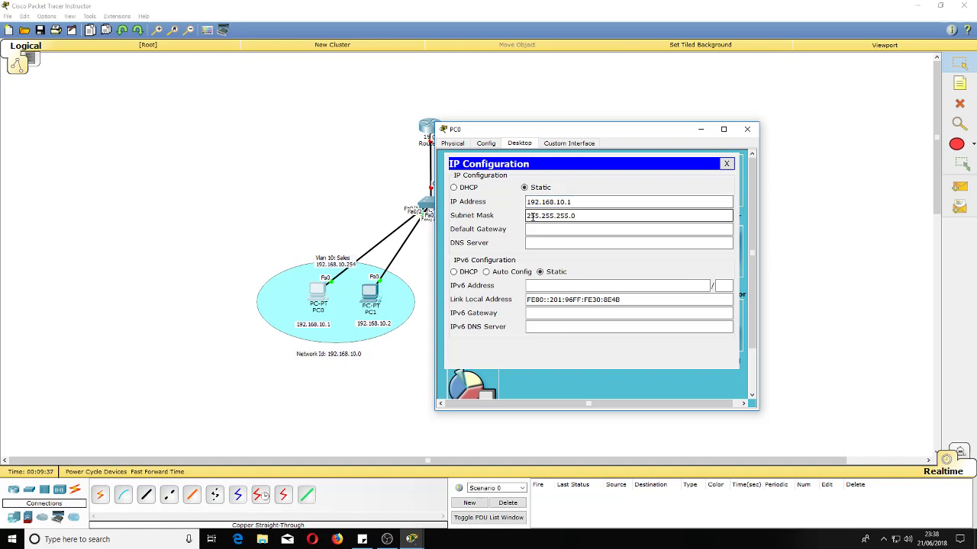
left_click(532, 228)
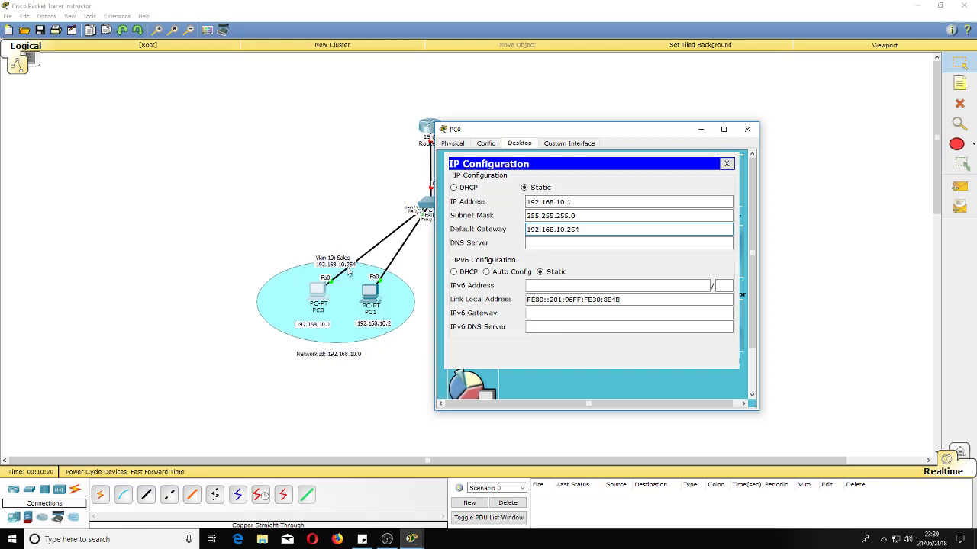
left_click(747, 129)
- Configure PC1 with static IP address 192.168.10.2, subnet mask 255.255.255.0 and default gateway 192.168.10.254
left_click(374, 296)
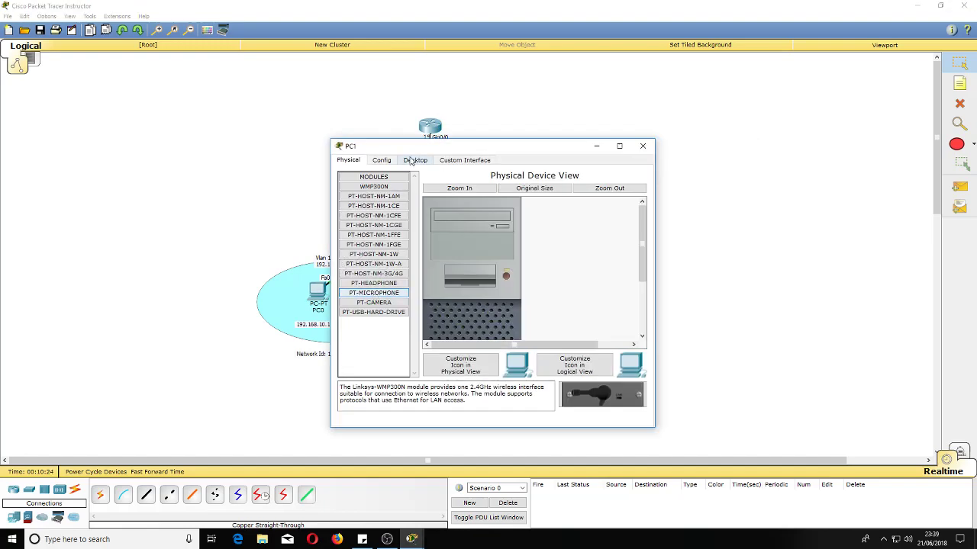
left_click(417, 160)
left_click(372, 196)
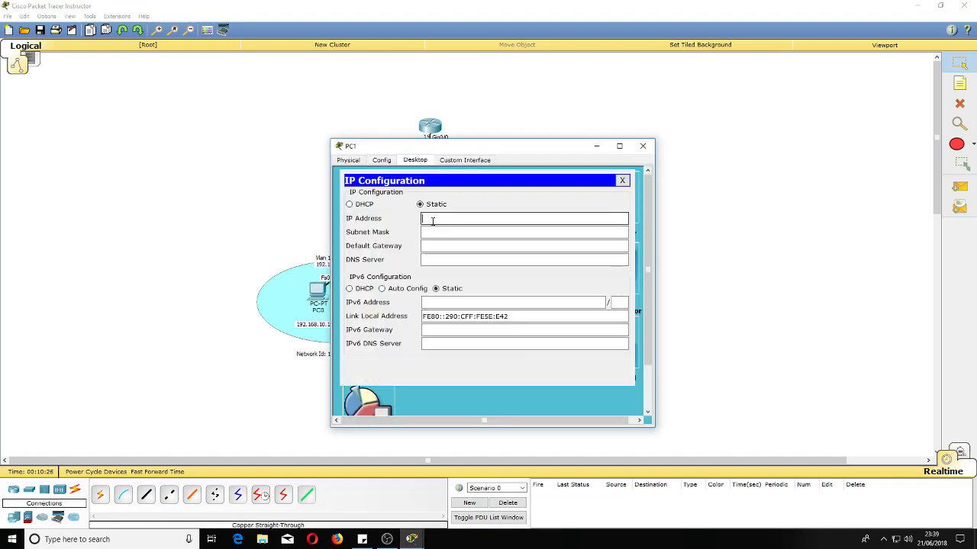
type("192.168.10.2")
key("Tab")
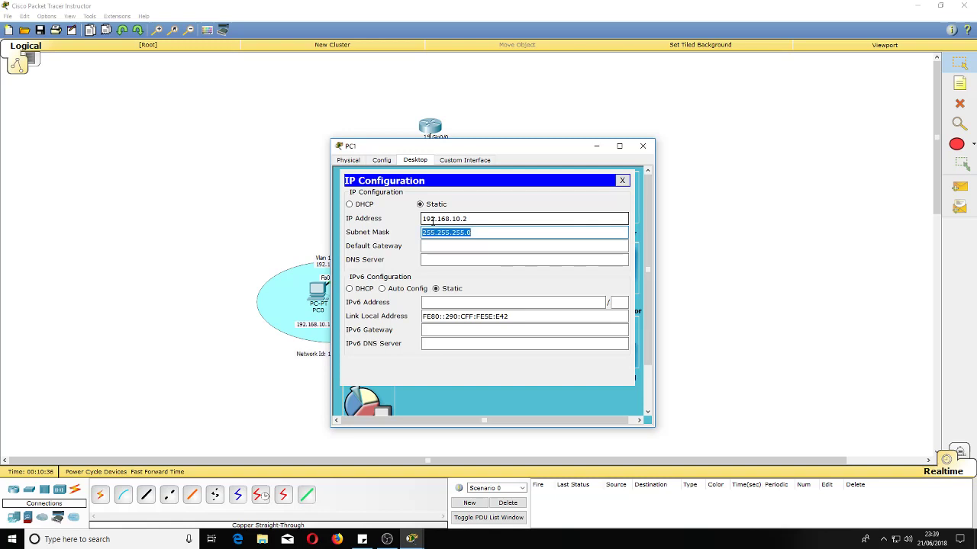
key("Tab")
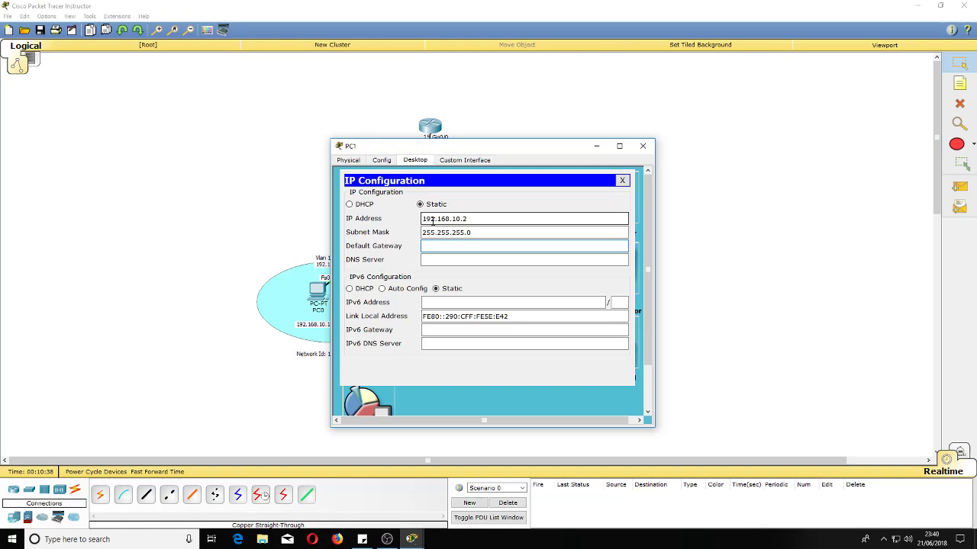
type("192.168.10.254")
left_click_drag(450, 150, 544, 142)
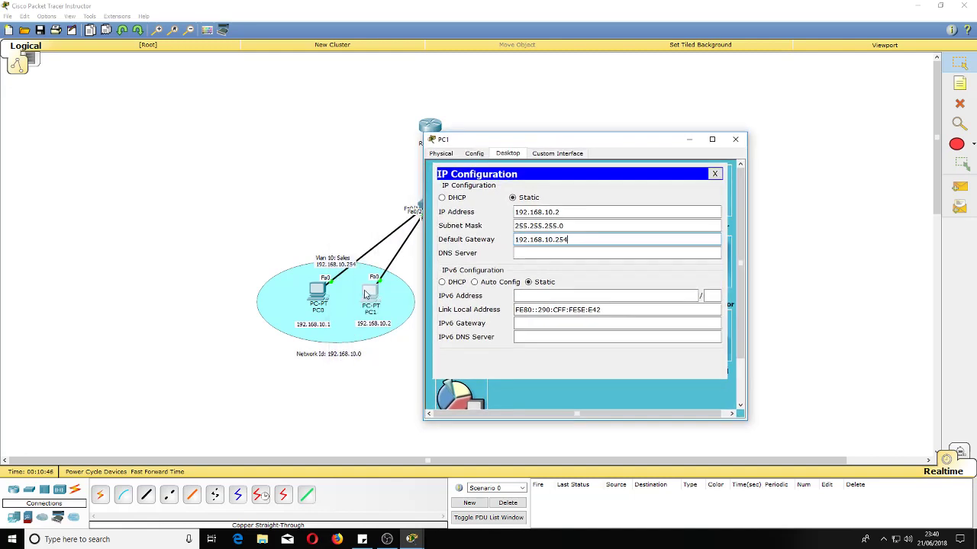
left_click(734, 138)
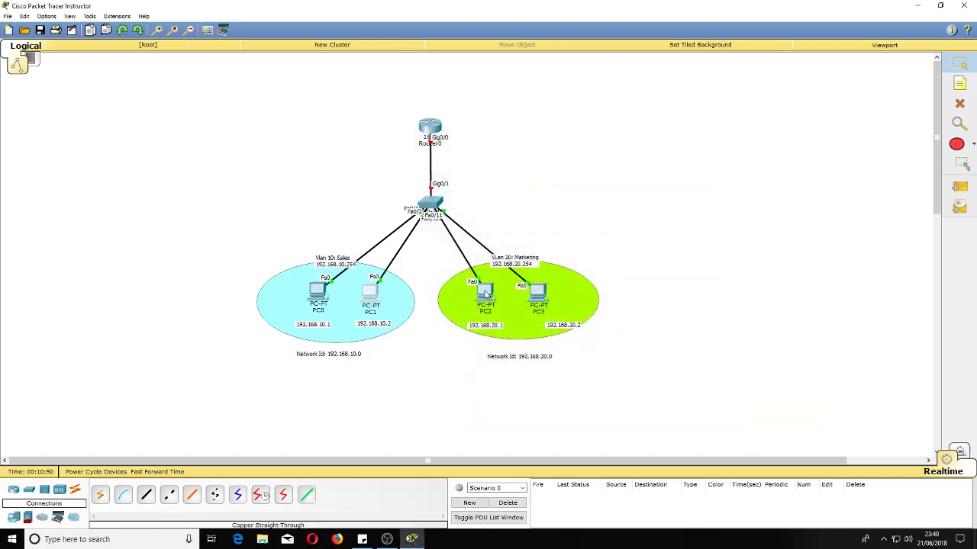
- Configure PC2 with static IP address 192.168.20.1, subnet mask 255.255.255.0 and default gateway 192.168.20.254
left_click(485, 298)
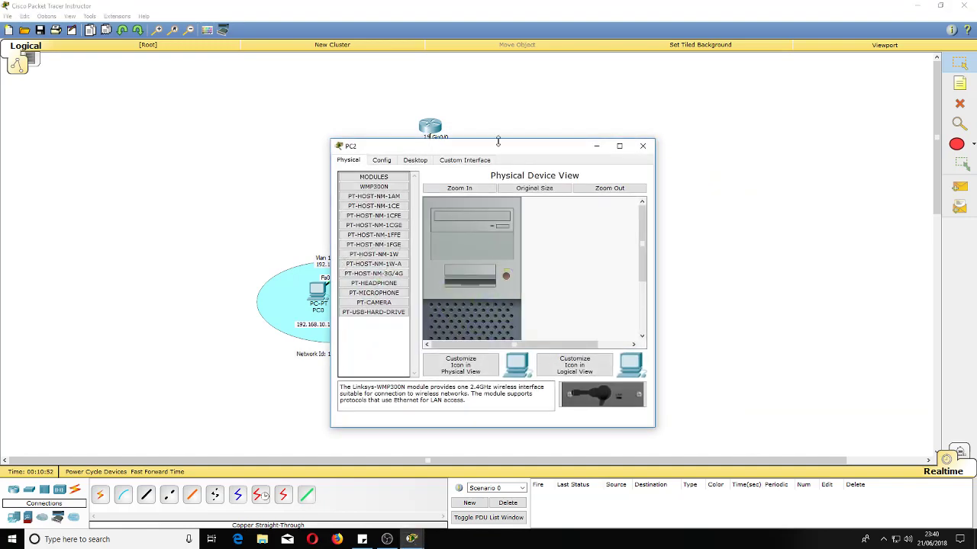
left_click_drag(499, 145, 294, 131)
left_click(208, 136)
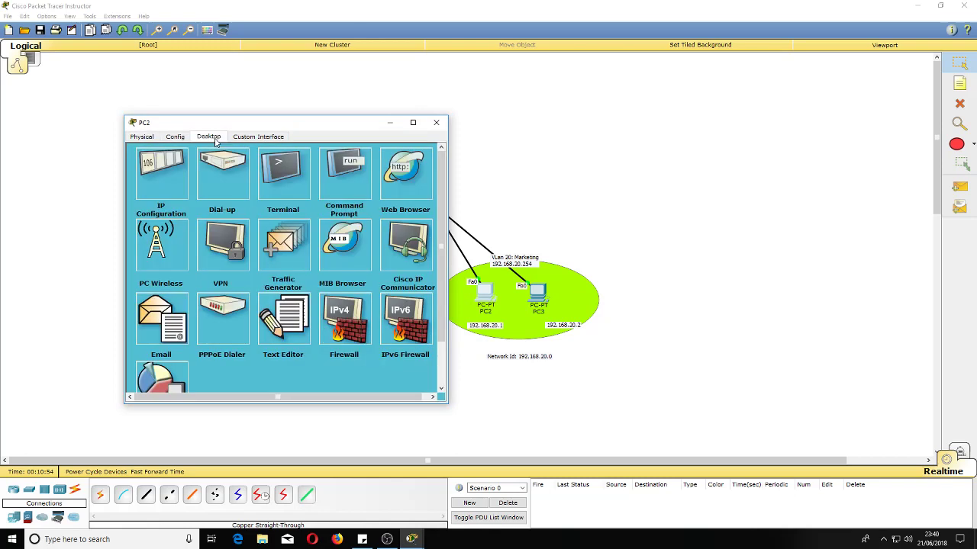
left_click(187, 177)
left_click(237, 196)
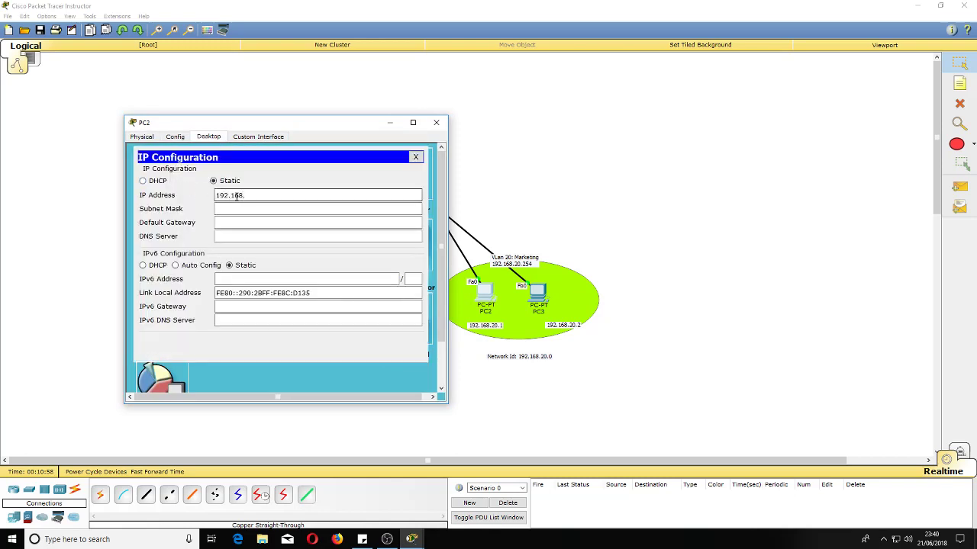
type("192.168.20.1")
left_click(228, 209)
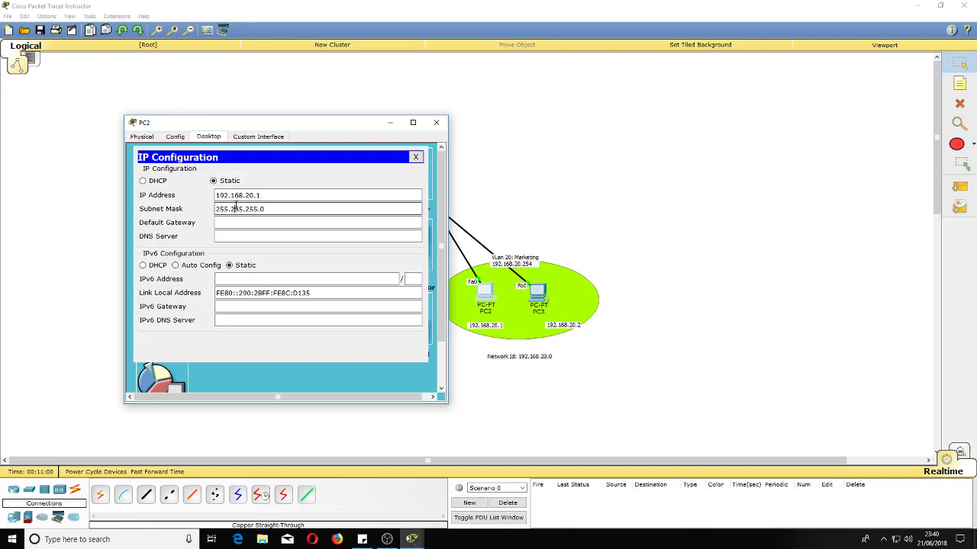
left_click(224, 223)
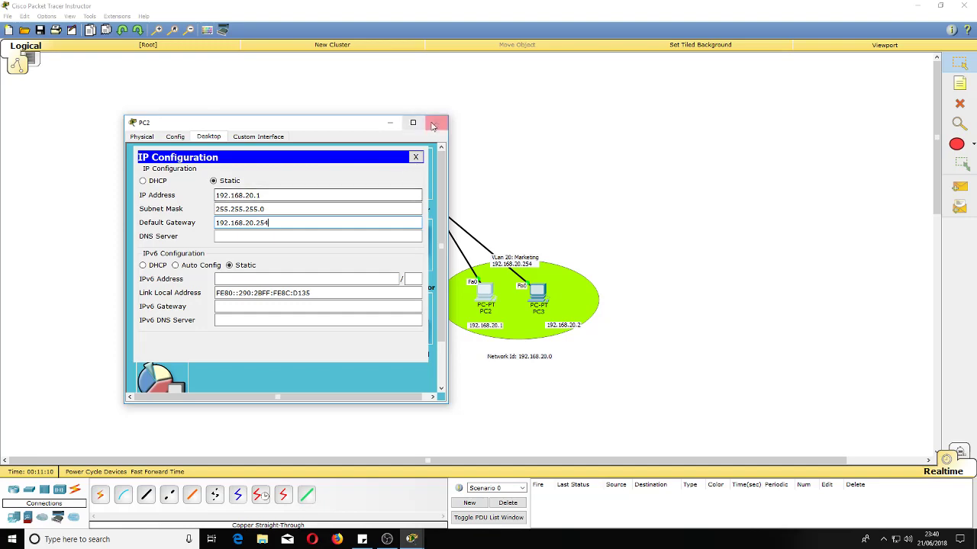
left_click(433, 125)
- Configure PC3 with static IP address 192.168.20.2, subnet mask 255.255.255.0 and default gateway 192.168.20.254
left_click(536, 296)
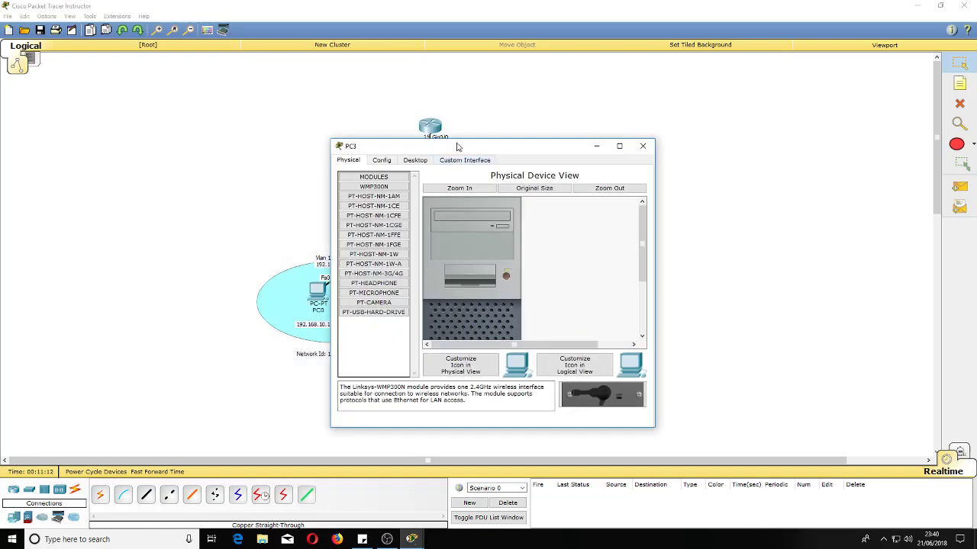
left_click_drag(458, 146, 217, 132)
left_click(206, 148)
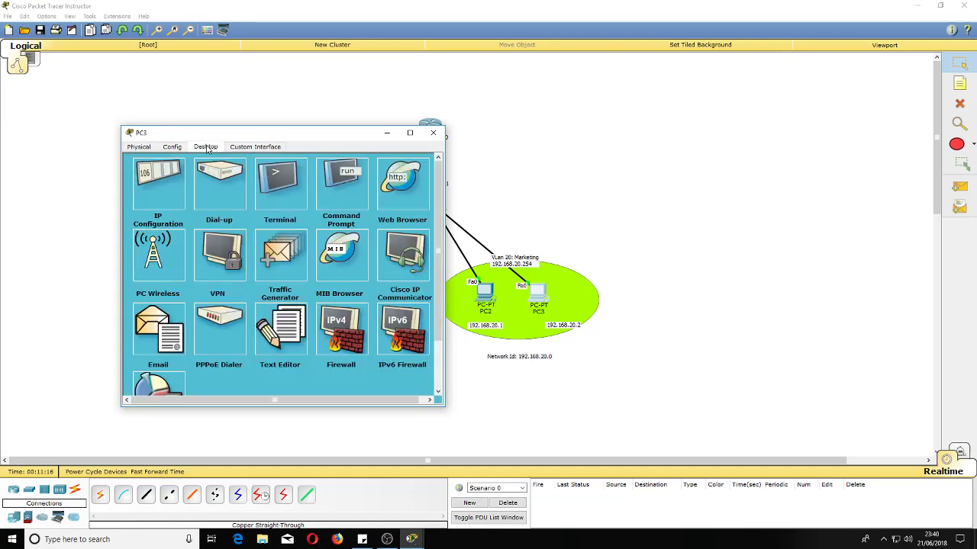
left_click(175, 197)
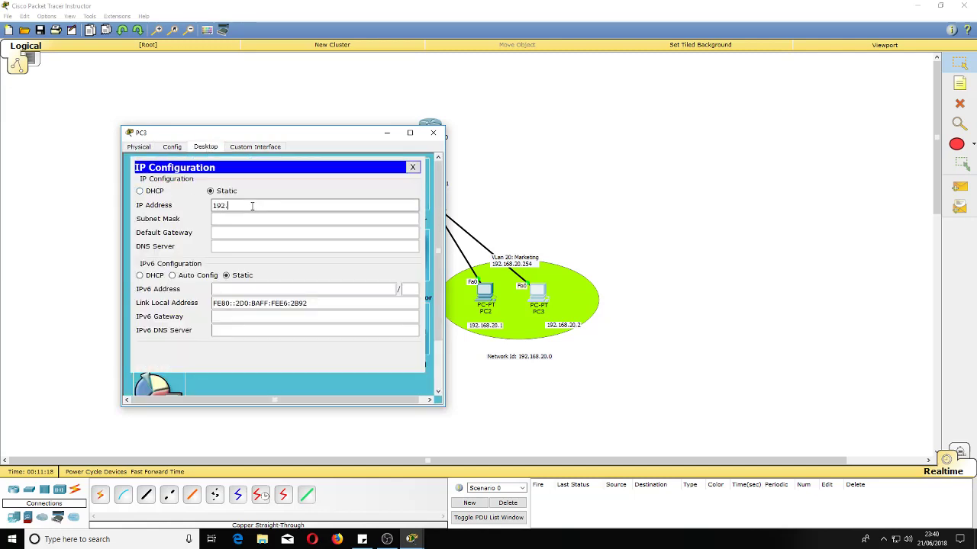
type("192.116")
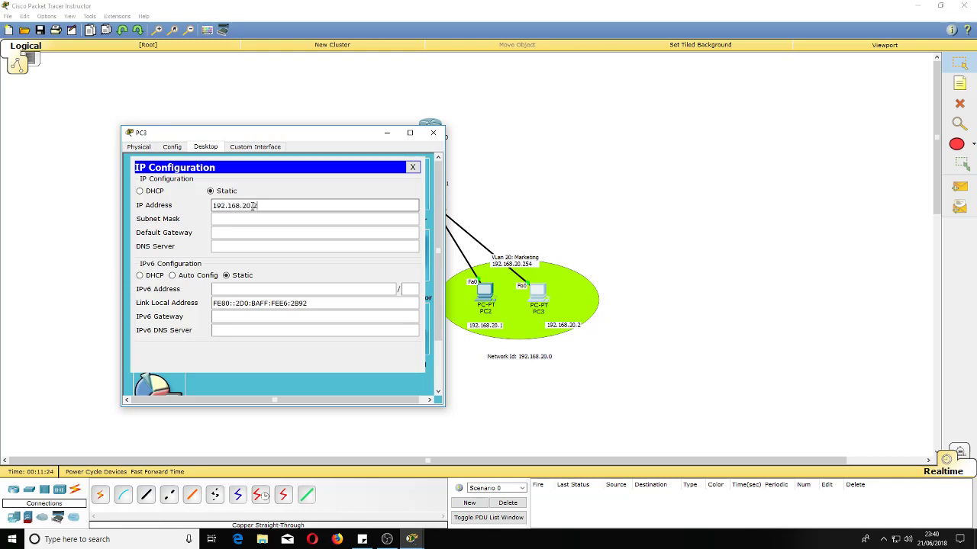
left_click(244, 220)
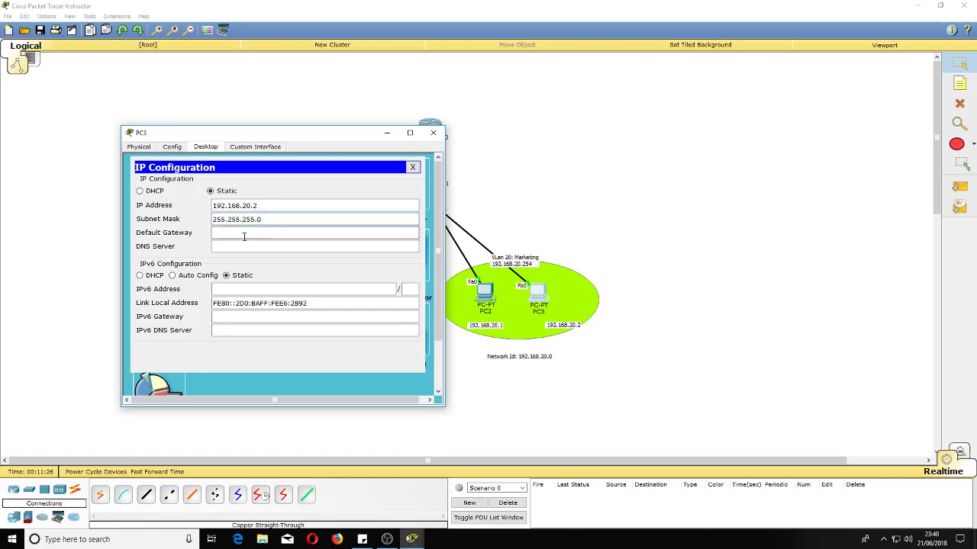
left_click(227, 233)
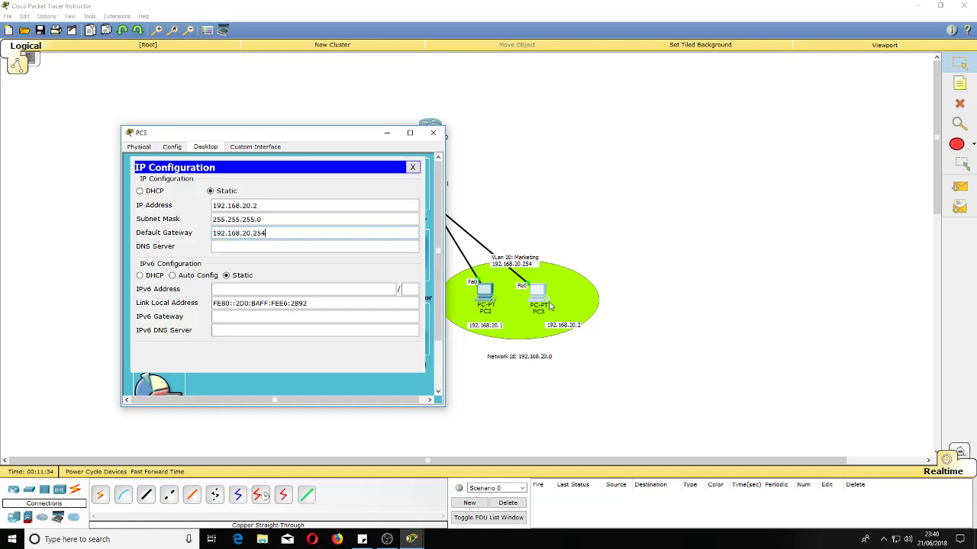
left_click(433, 133)
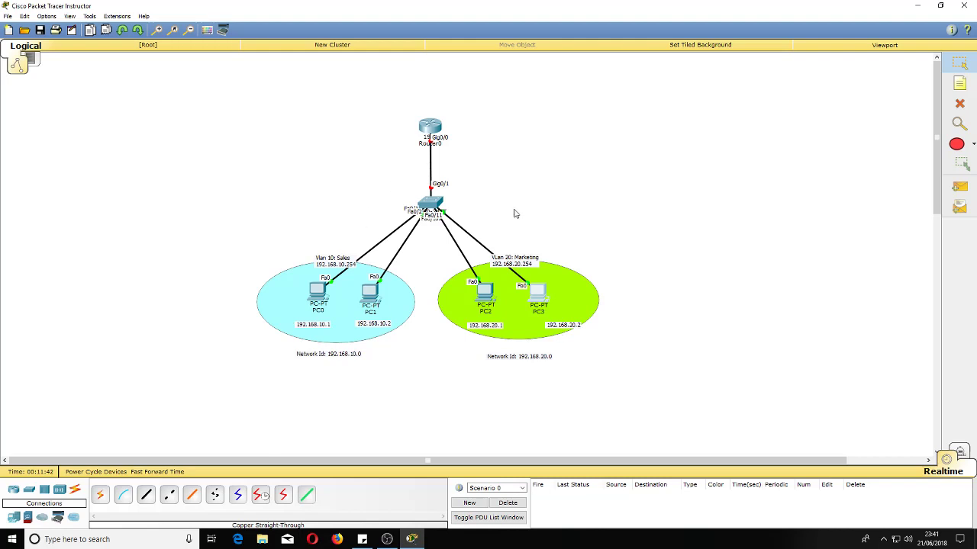
- Open Switch0's command line and enter global configuration mode with "en" and "conf t"
left_click(439, 205)
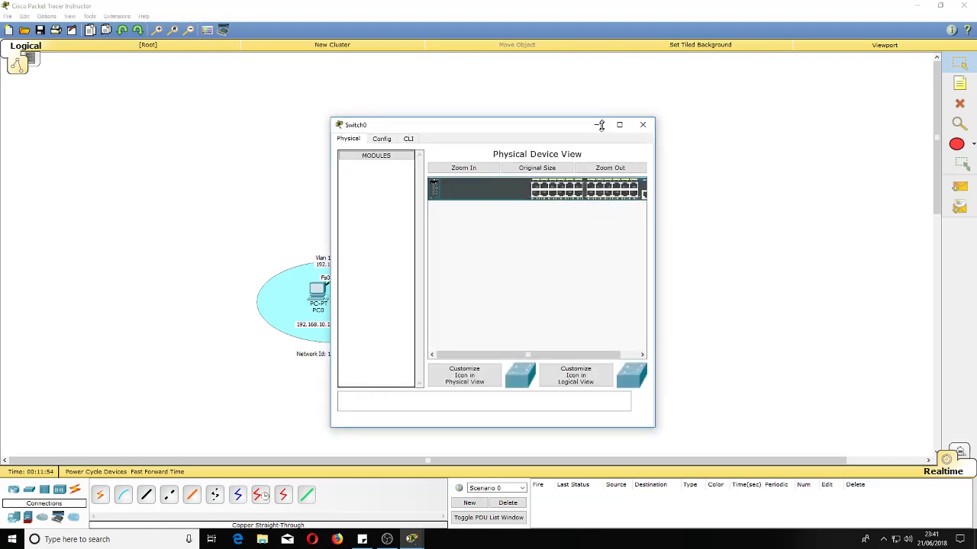
left_click_drag(504, 148, 739, 97)
left_click(648, 106)
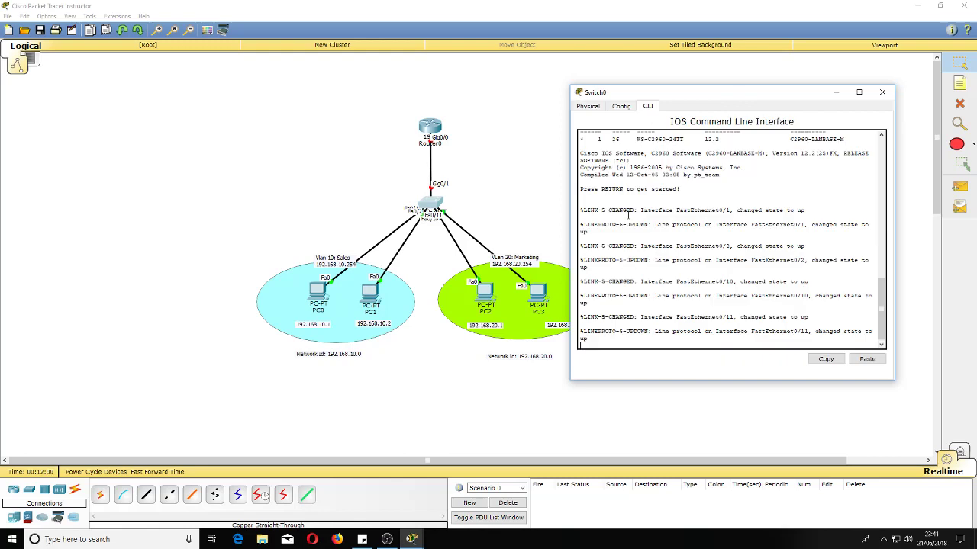
key("Return")
key("Return")
key("Return")
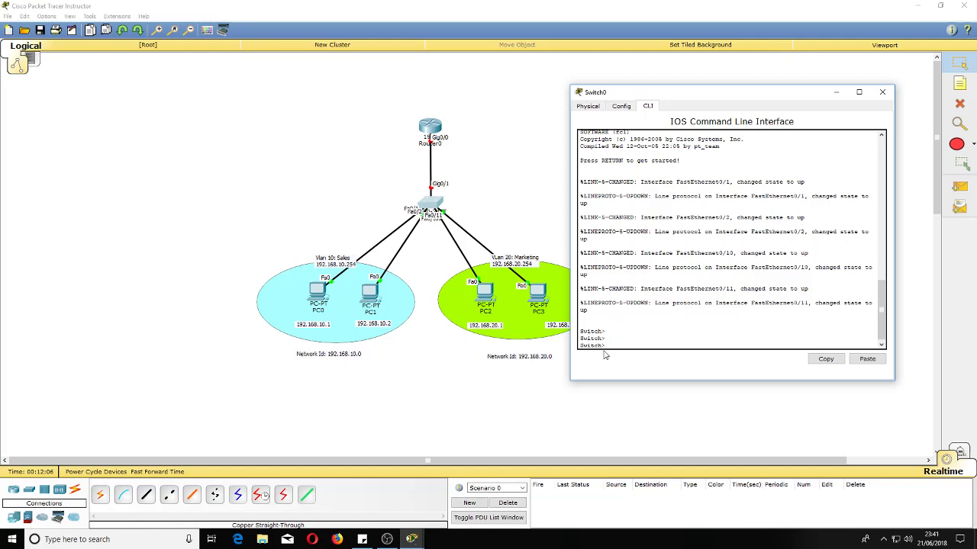
type("en")
key("Return")
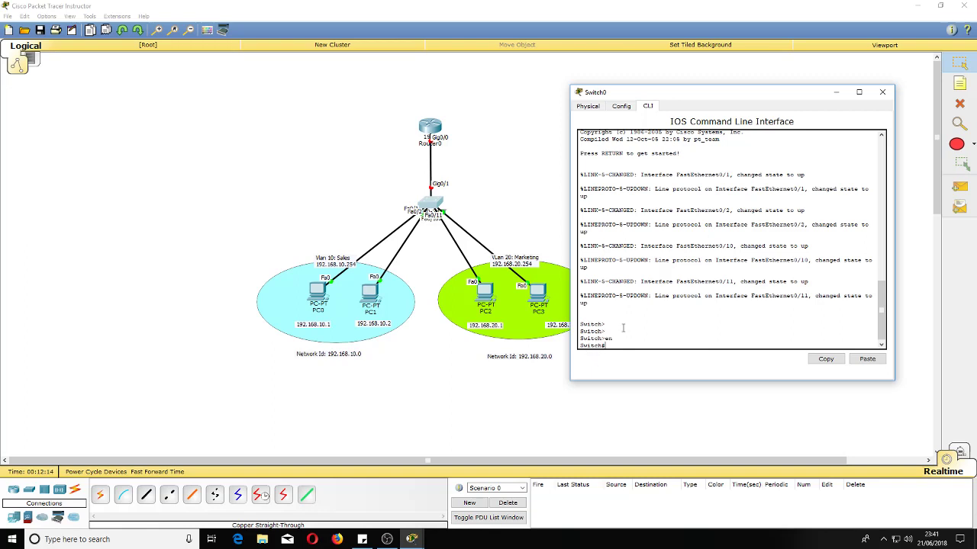
type("conf t")
key("Return")
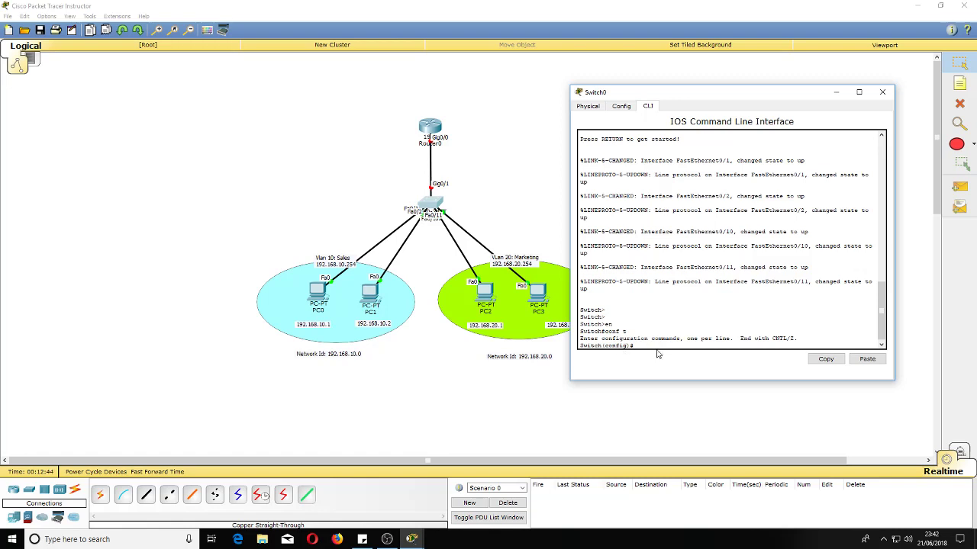
- Create VLAN 10 on the switch, name it "sales" and exit VLAN configuration mode
type("vlan 10")
key("Return")
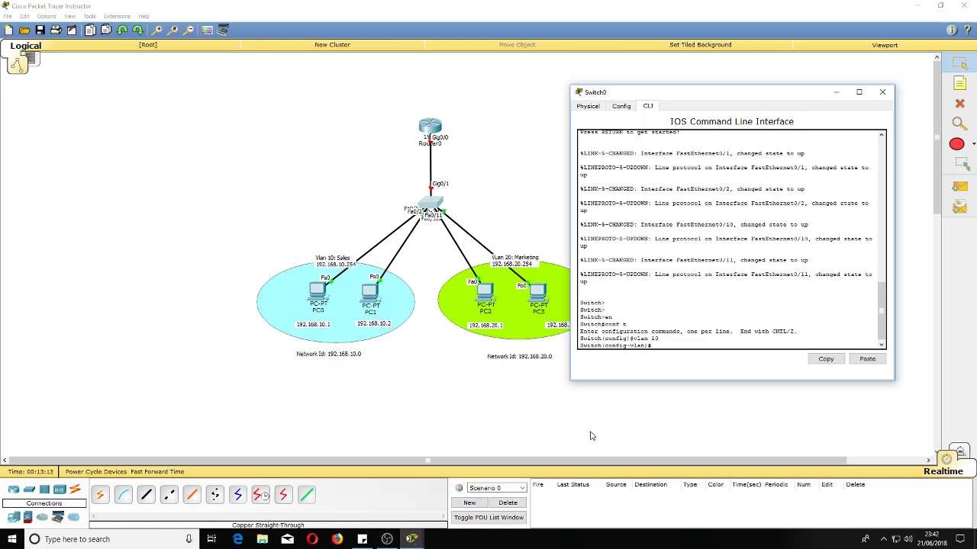
type("name sales")
key("Return")
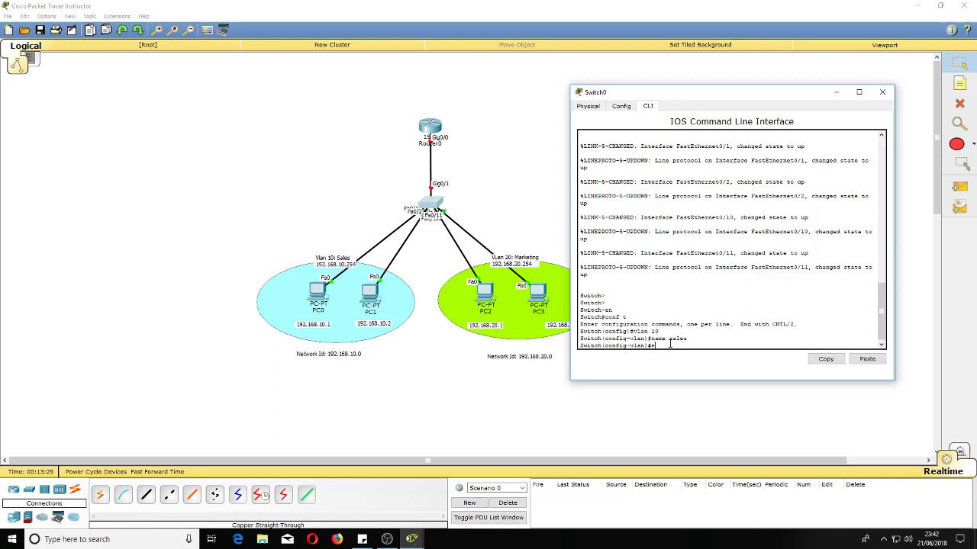
type("xit")
key("Return")
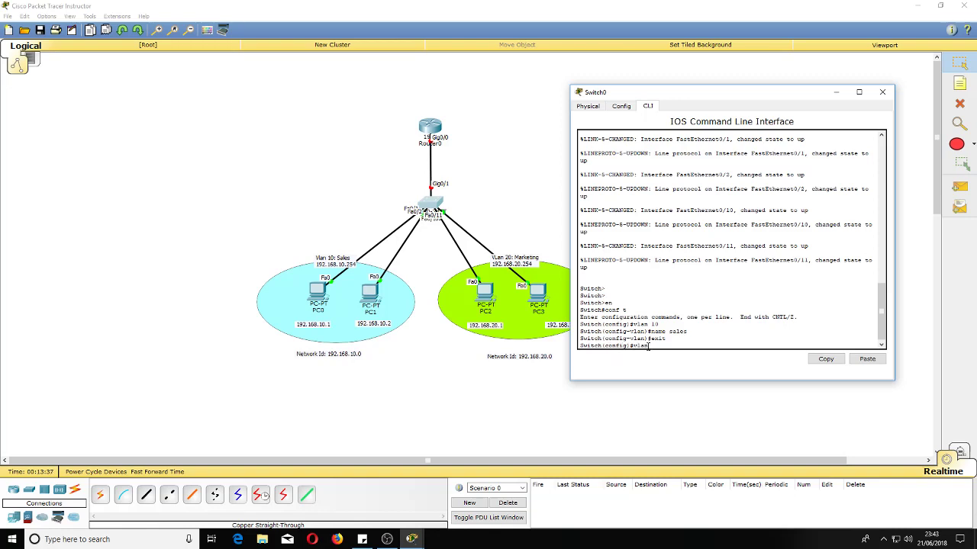
- Create VLAN 20 on the switch, name it "Marketing" and return to global configuration mode
type("vlan 20")
key("Return")
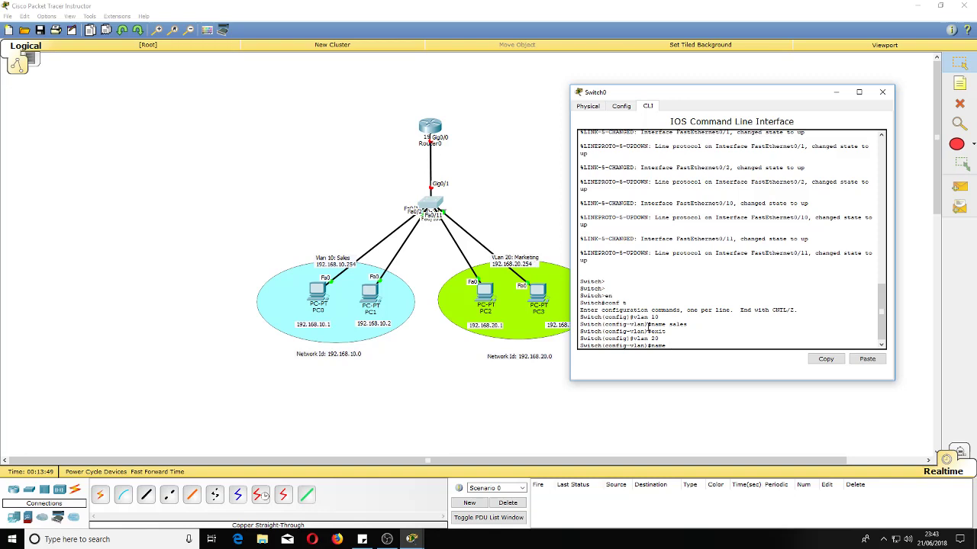
type("arketing")
key("Return")
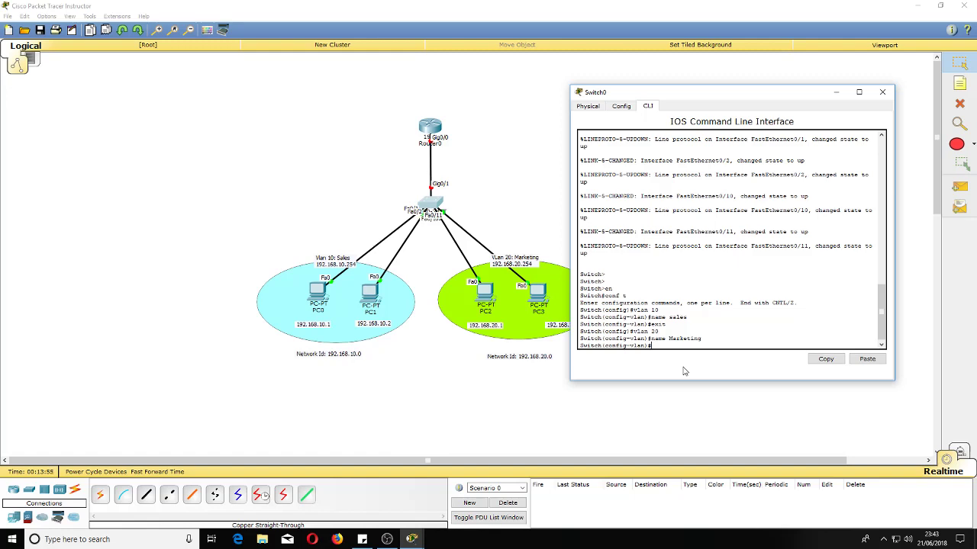
type("exit")
key("Return")
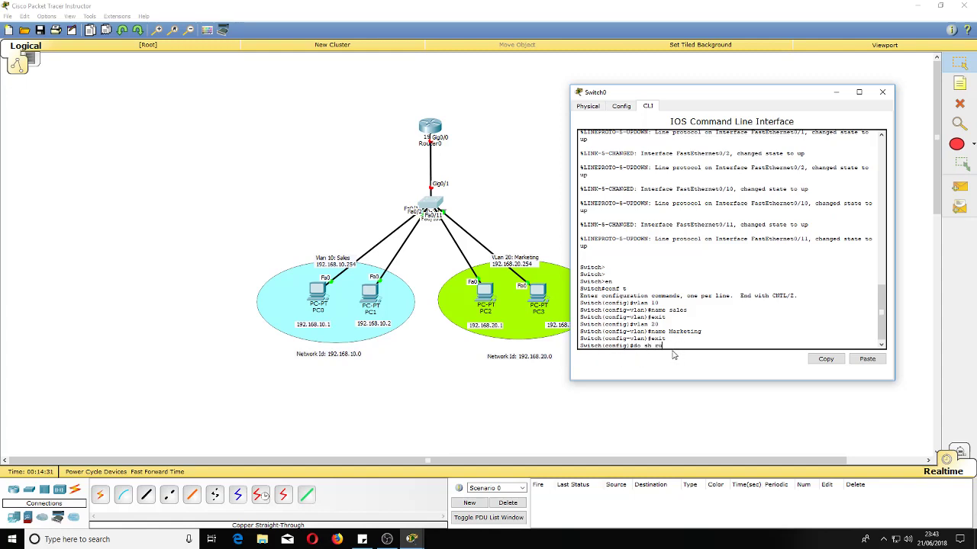
- Display the switch's VLAN table with "do sh vlan" and examine the default VLAN's ports and the entries for VLANs 10 and 20
key("BackSpace")
key("BackSpace")
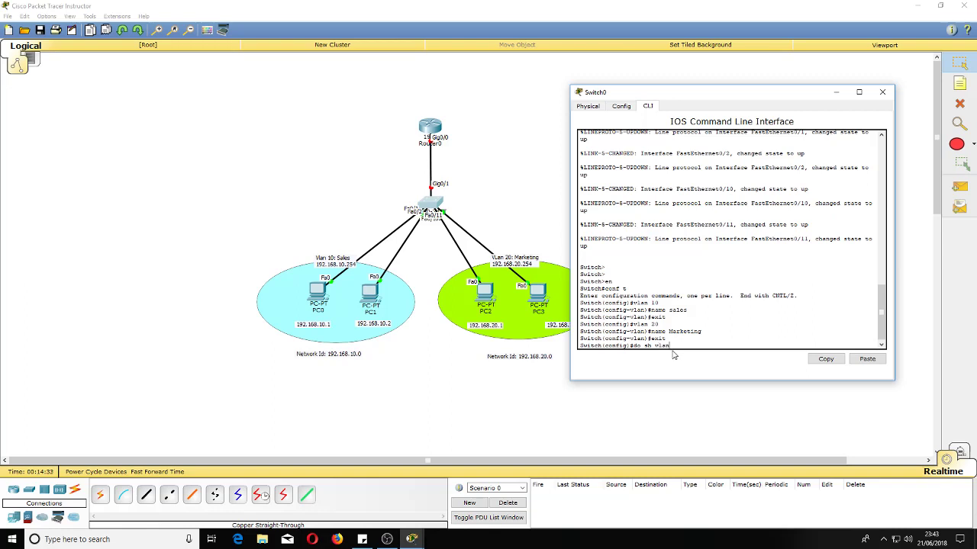
mouse_move(644, 346)
left_mouse_down()
mouse_move(671, 345)
mouse_move(637, 345)
left_mouse_up()
left_click(654, 356)
triple_click(637, 345)
left_click(661, 355)
key("Return")
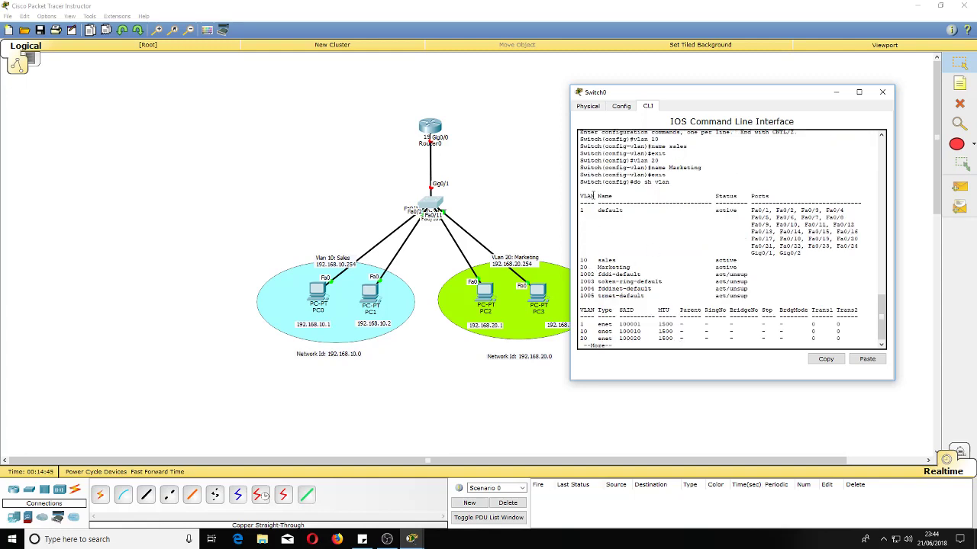
left_click_drag(595, 196, 579, 210)
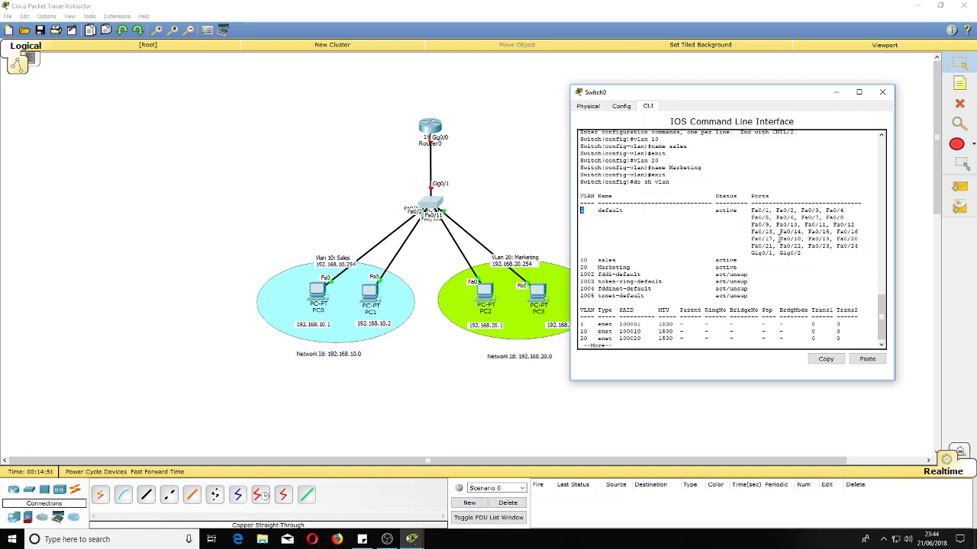
left_click_drag(802, 255, 580, 210)
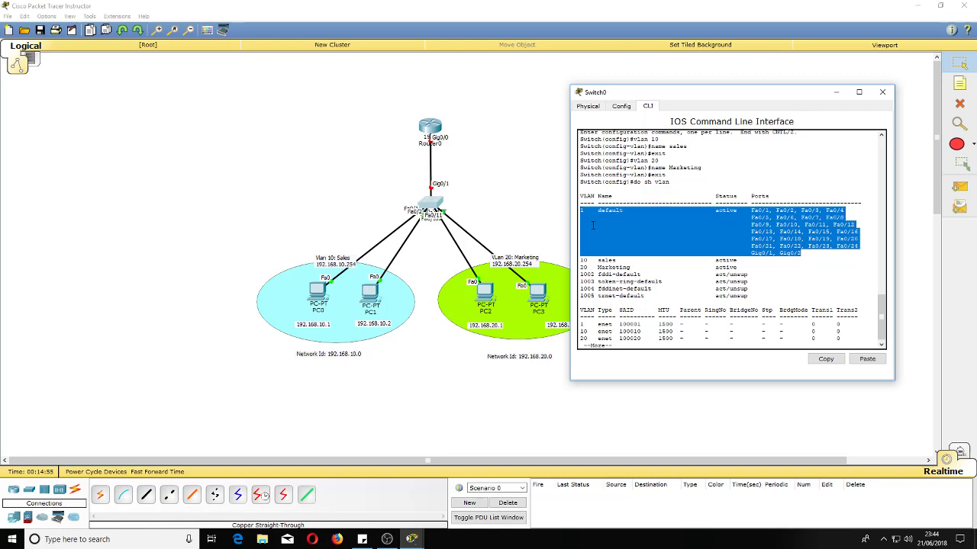
left_click(601, 273)
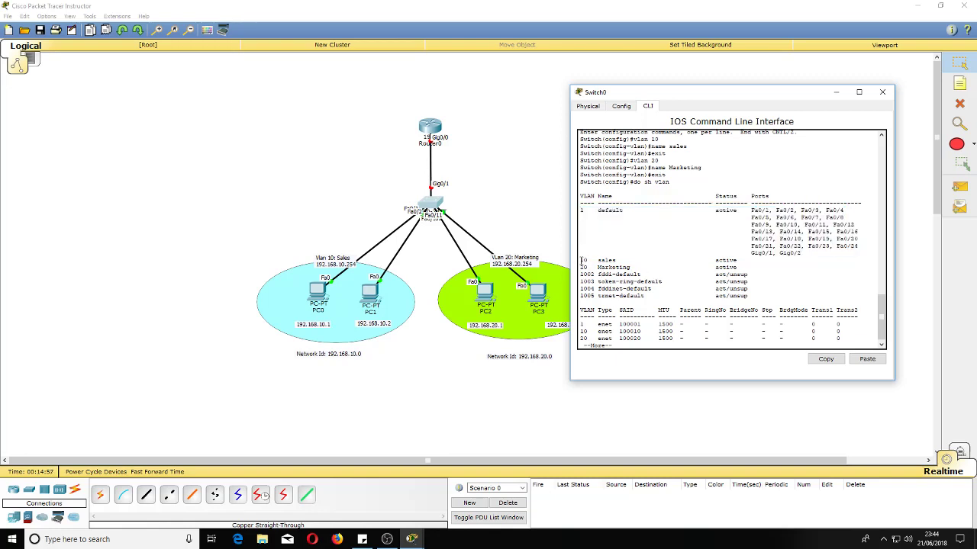
left_click_drag(581, 260, 755, 268)
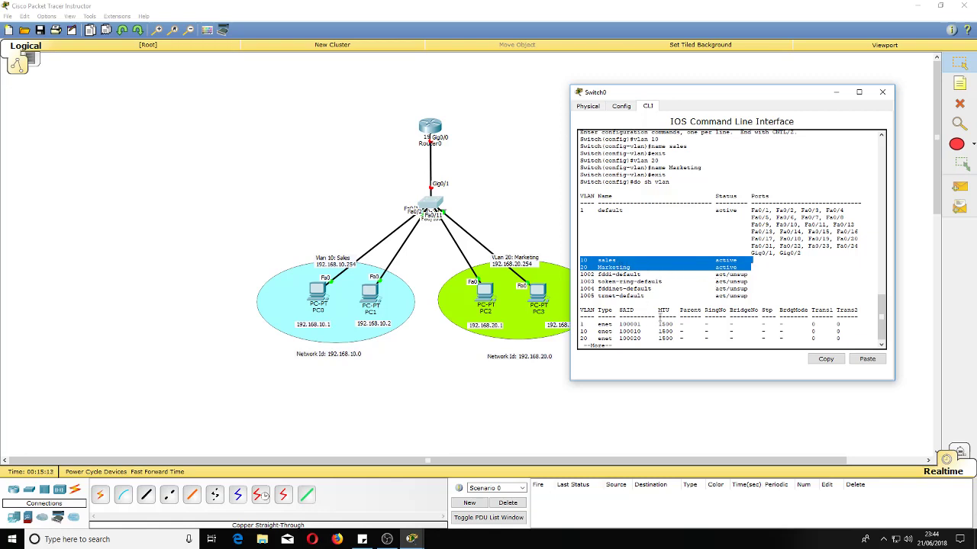
- Page through the rest of the switch's VLAN table until the global configuration prompt returns
key("Return")
key("Return")
key("Return")
key("Return")
key("Return")
key("Return")
key("Return")
key("Return")
key("Return")
key("Return")
key("Return")
key("Return")
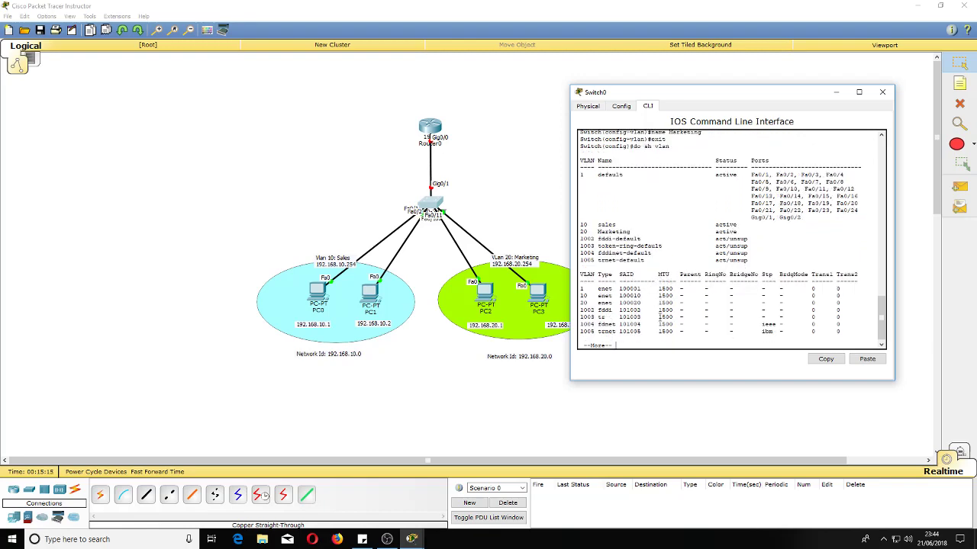
key("Return")
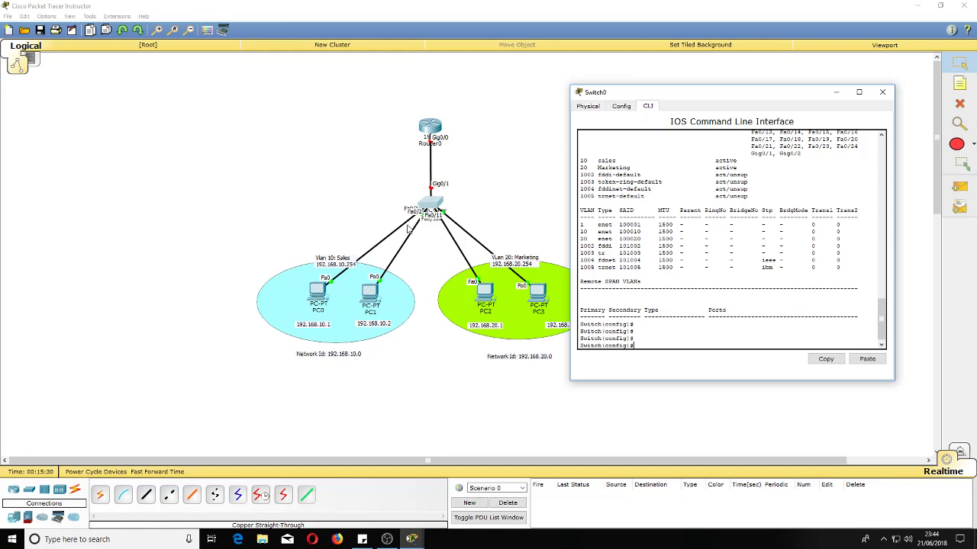
- Spread PC0 and PC1 slightly apart inside the Sales area and return to Switch0's command line
left_click_drag(324, 295, 373, 293)
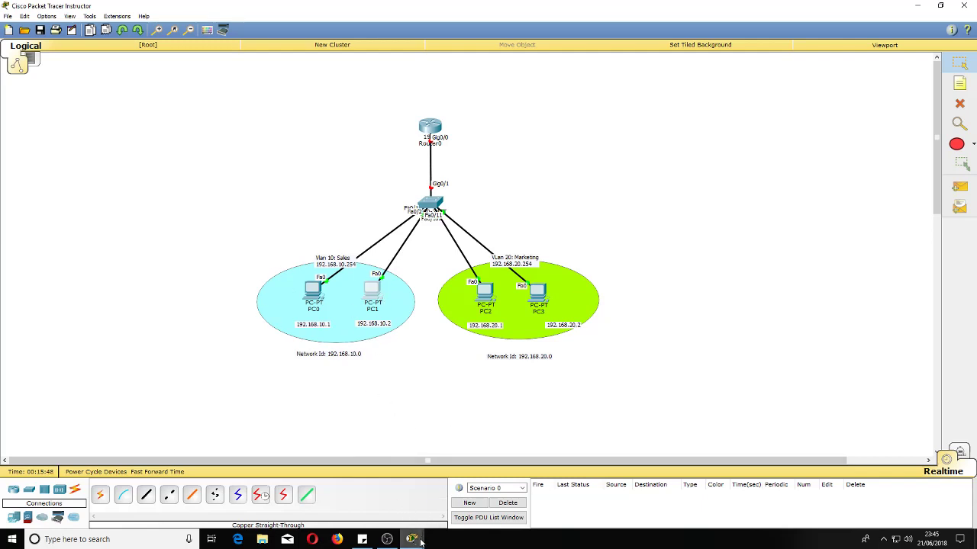
mouse_move(412, 539)
left_click(442, 504)
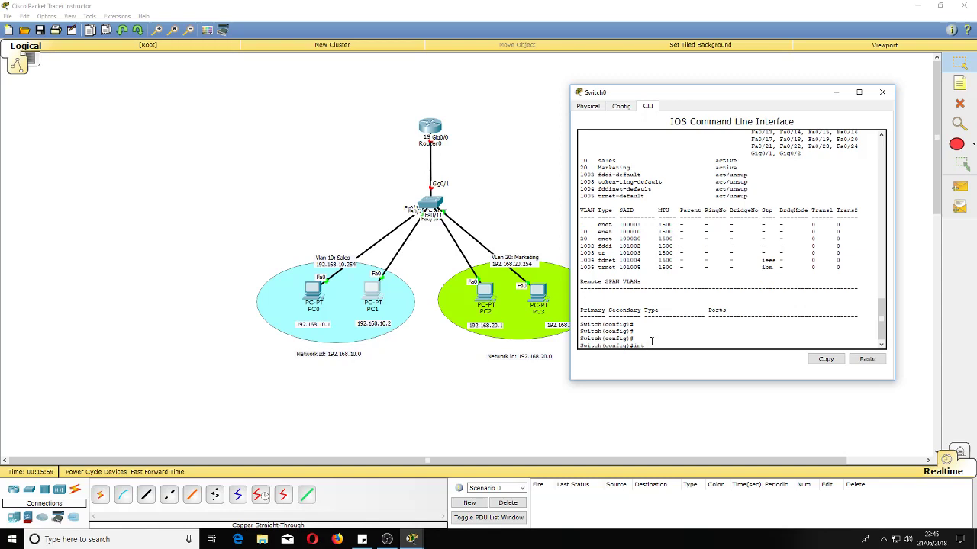
- Enter interface range configuration for the two Sales PC ports with "int range f0/1-2"
type("fa0/1-3")
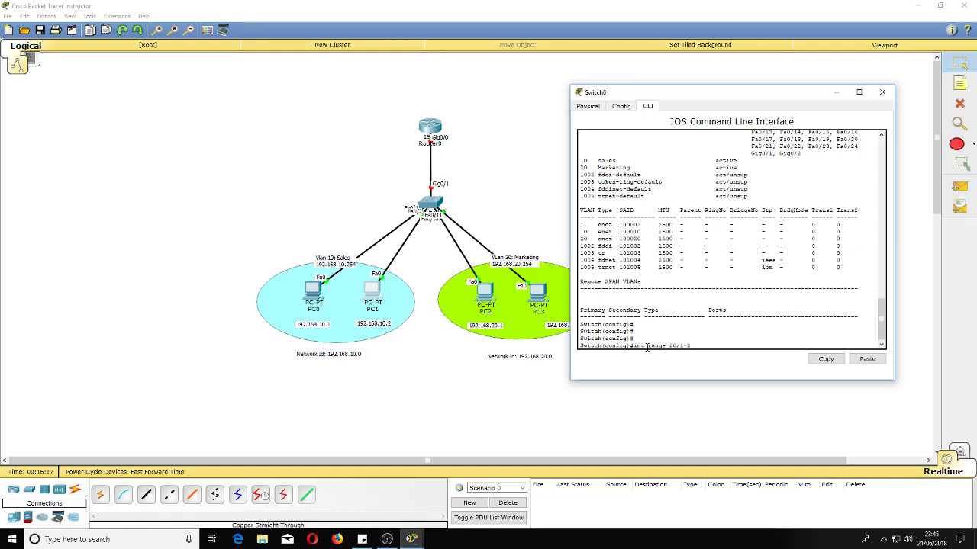
key("BackSpace")
key("BackSpace")
key("BackSpace")
key("BackSpace")
key("BackSpace")
key("BackSpace")
key("BackSpace")
key("BackSpace")
key("BackSpace")
key("BackSpace")
type("f0/1")
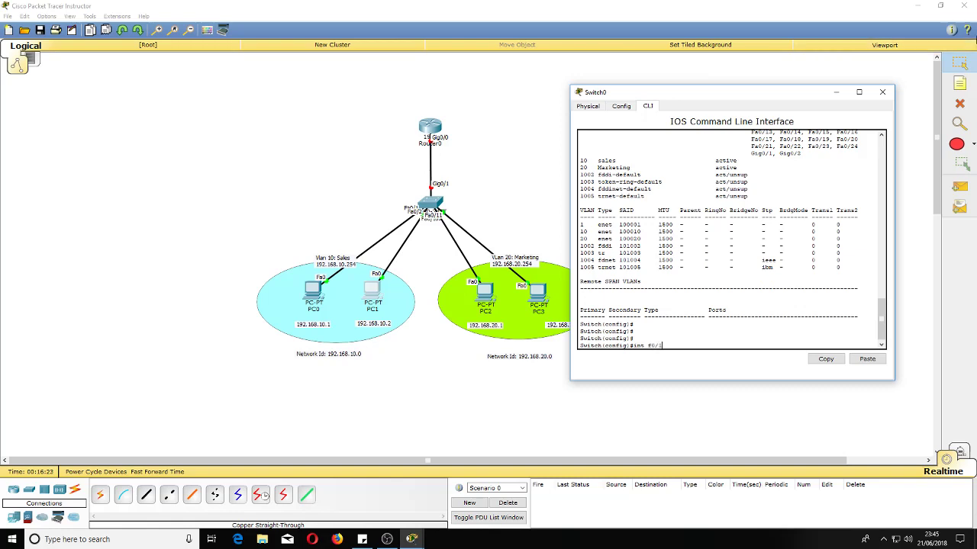
key("BackSpace")
type("range f0/1")
key("BackSpace")
key("BackSpace")
type(", 21")
key("BackSpace")
type("2")
key("Return")
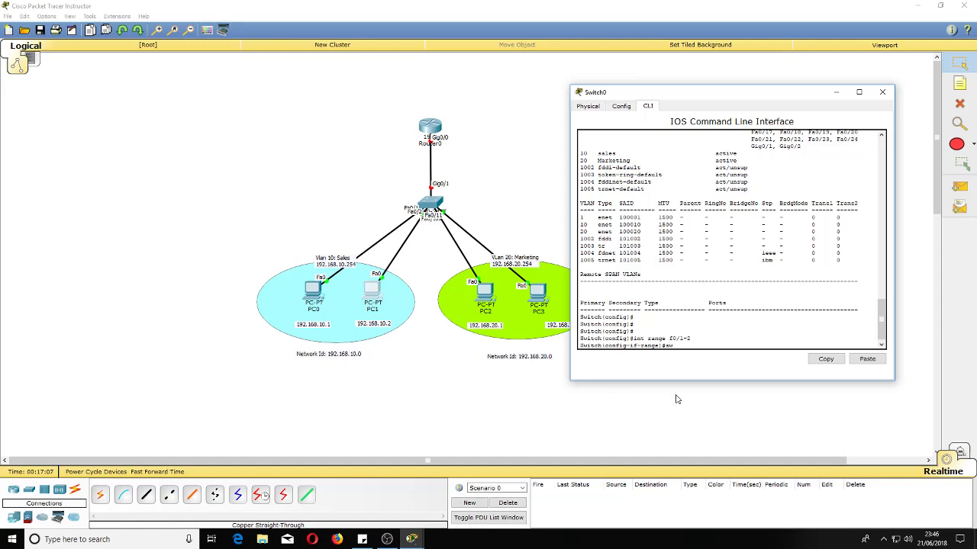
- Assign the Sales port range to VLAN 10 with "switchport access vlan 10" and exit interface range configuration
key("Tab")
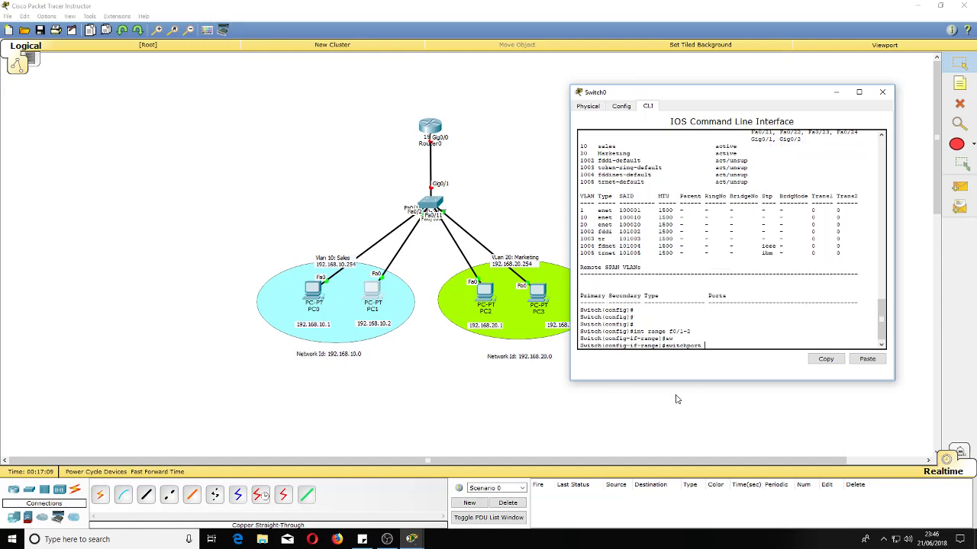
type("access vlan 10")
key("Return")
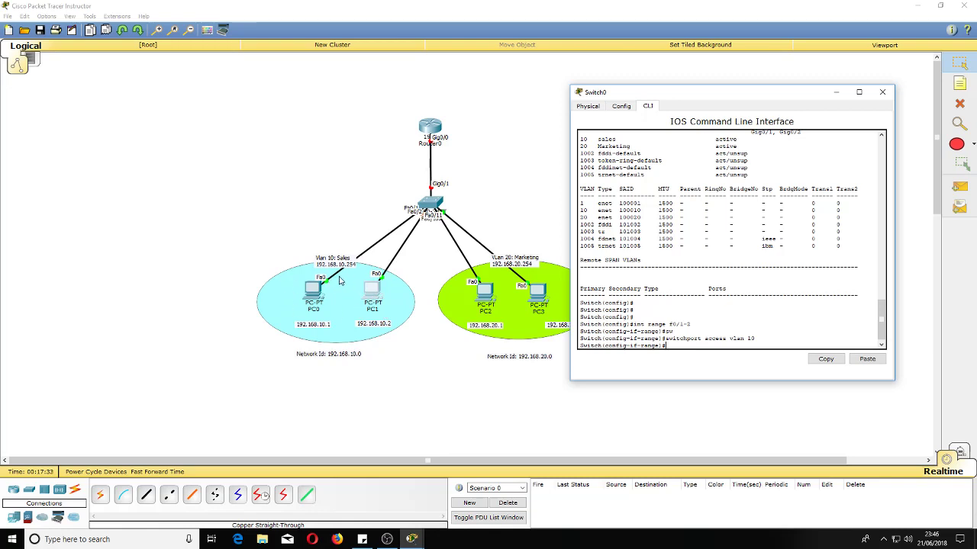
scroll(847, 278, "up", 7)
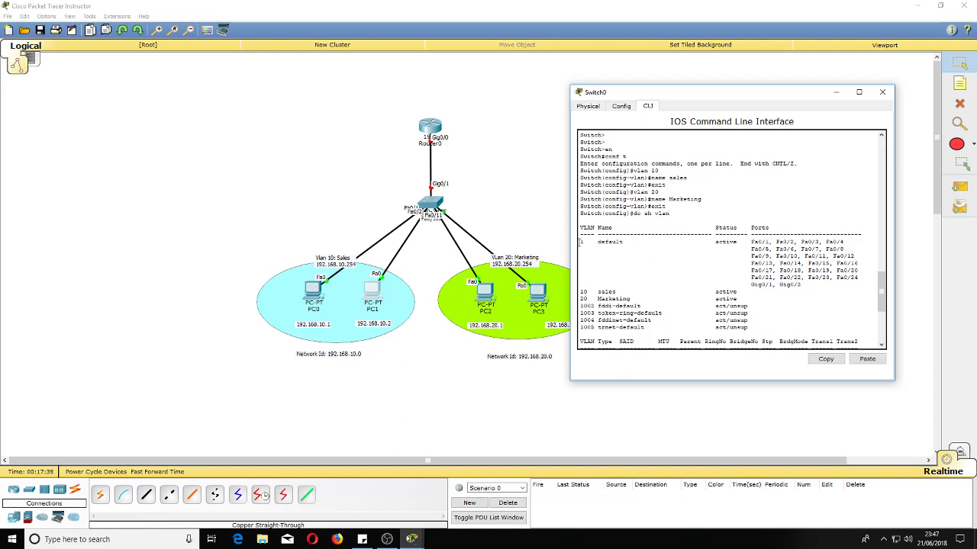
scroll(711, 304, "down", 7)
scroll(681, 336, "up", 7)
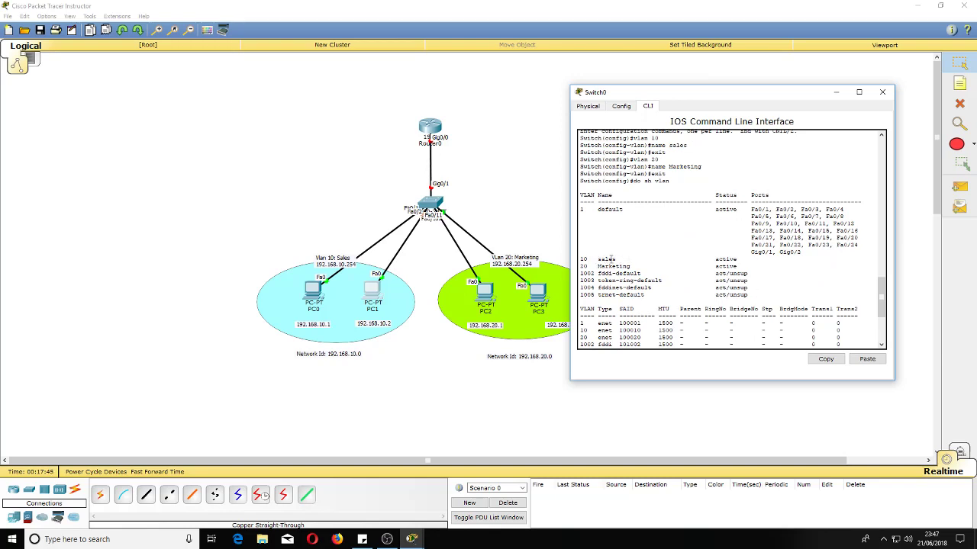
scroll(656, 320, "down", 6)
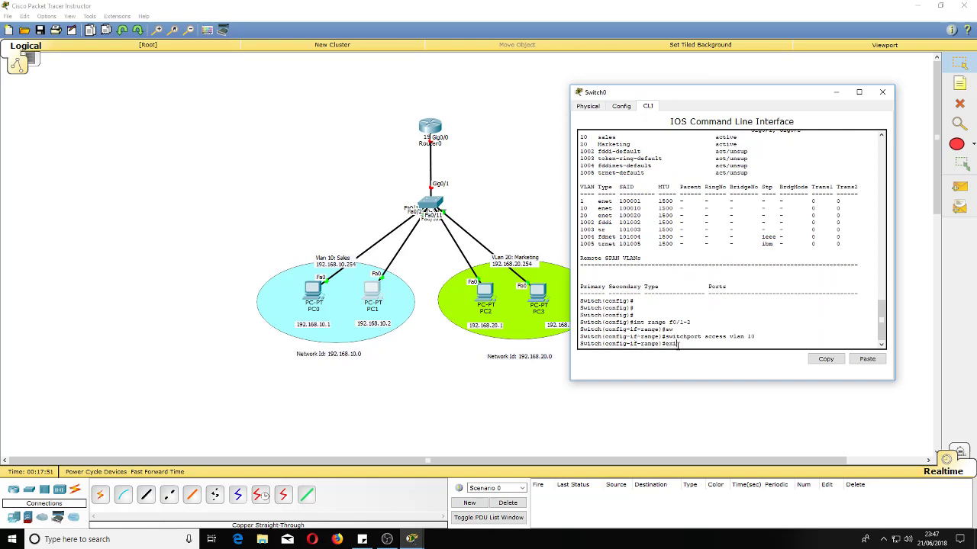
type("t")
key("Return")
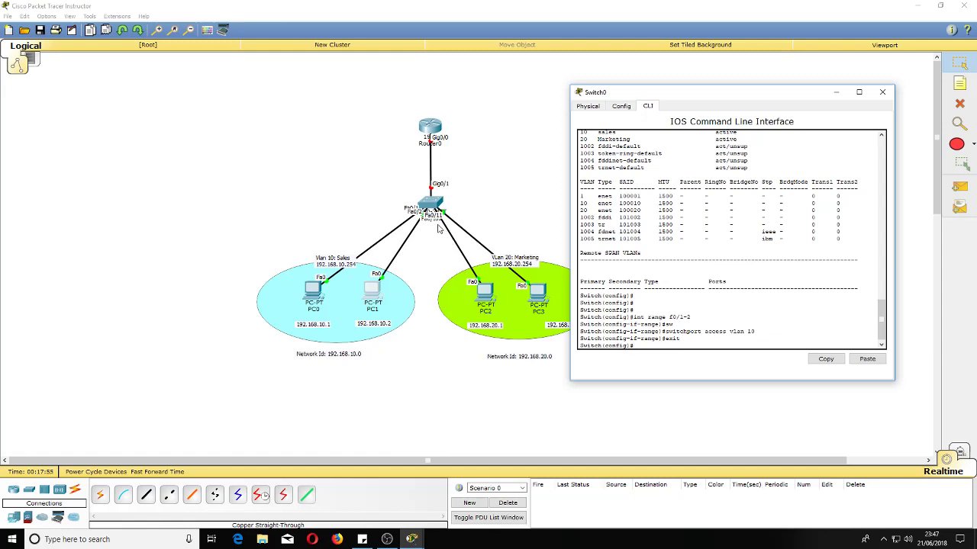
- Assign the Marketing ports to VLAN 20 with "int range f0/10-11" and "switchport access vlan 20", and exit range configuration
mouse_move(484, 303)
left_mouse_down()
mouse_move(463, 325)
mouse_move(473, 398)
mouse_move(566, 268)
mouse_move(578, 207)
mouse_move(482, 296)
left_mouse_up()
mouse_move(413, 538)
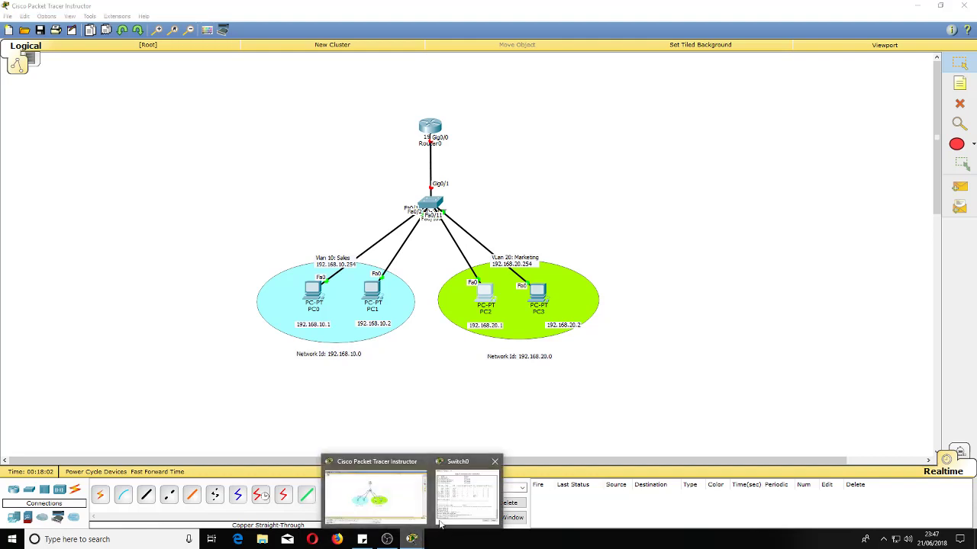
left_click(466, 496)
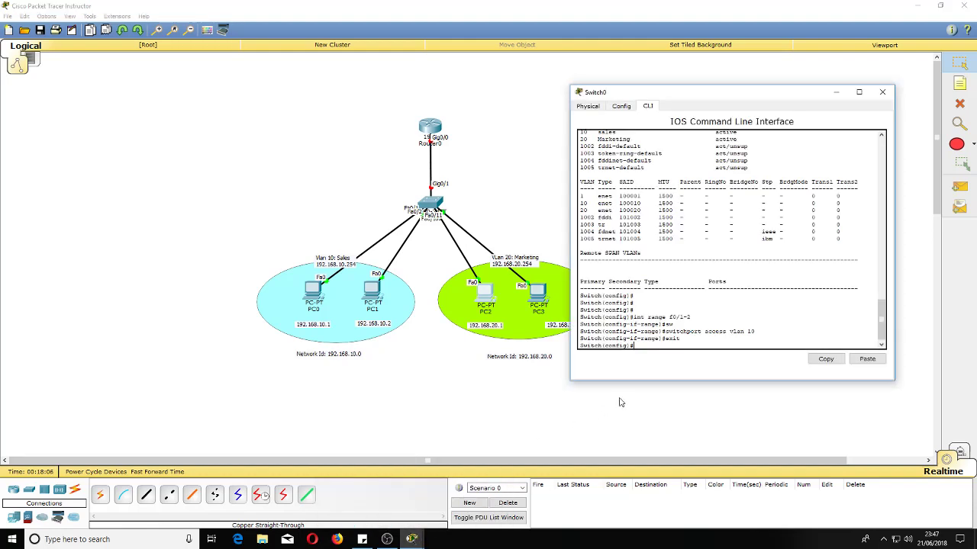
type("int range f0/10-11")
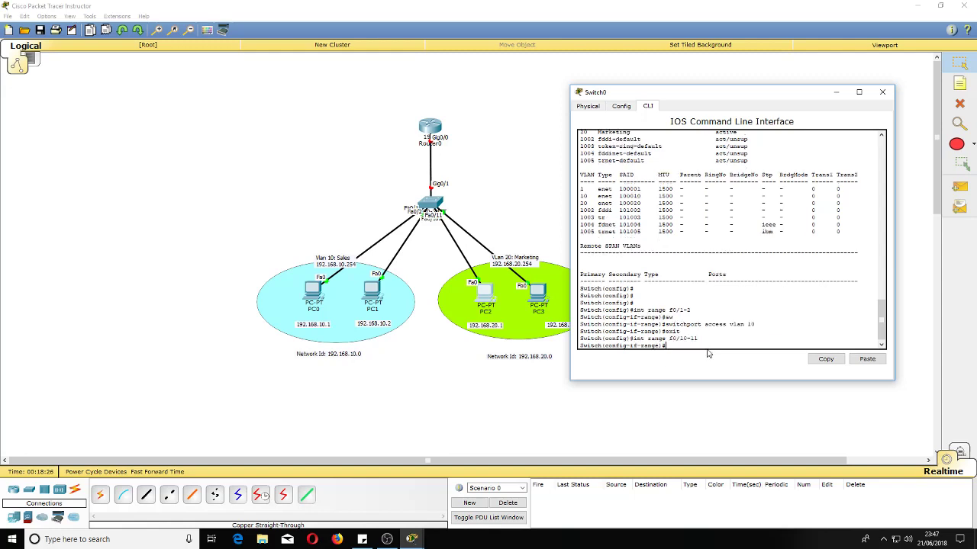
key("Tab")
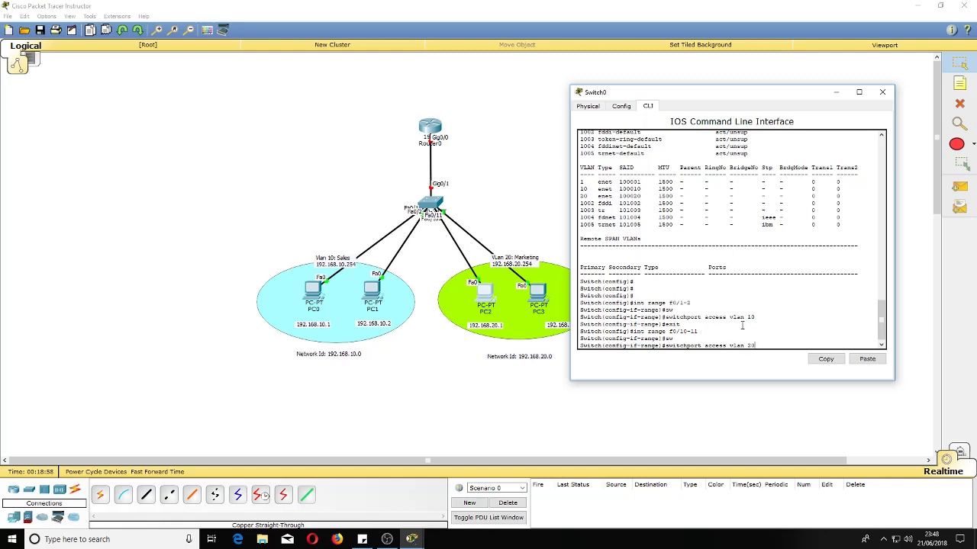
key("Return")
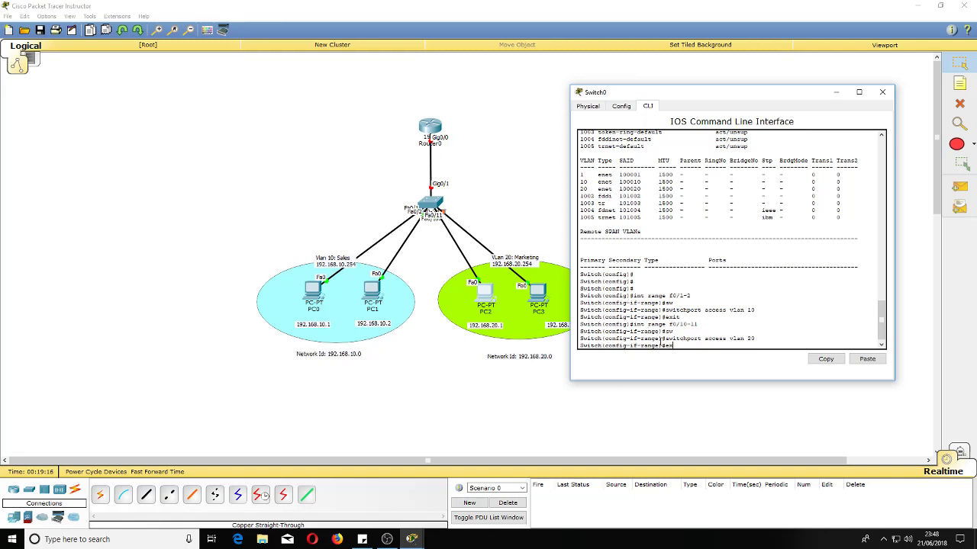
type("it")
key("Return")
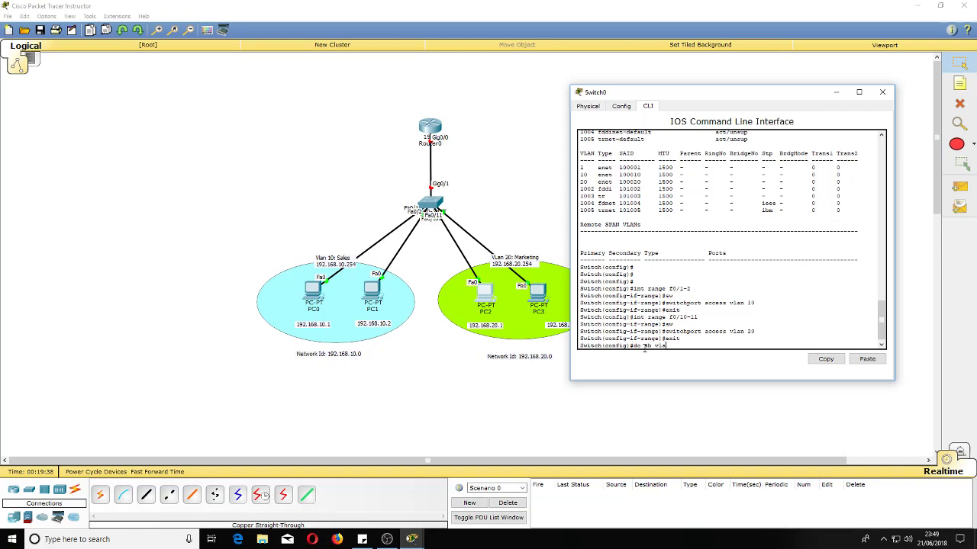
- Display the VLAN table with "do sh vlan", examine the ports assigned to VLANs 10 and 20, and close Switch0's window
key("Return")
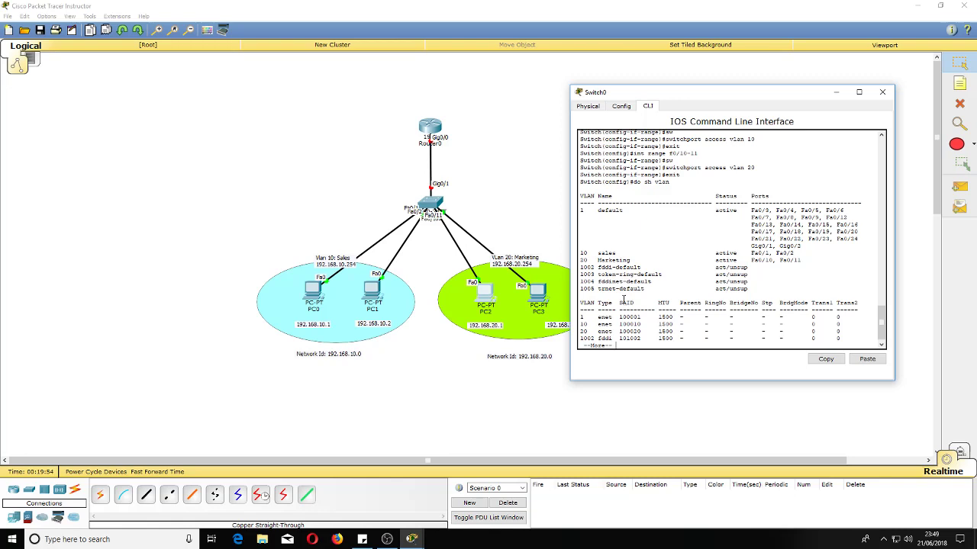
key("Return")
key("Return")
key("Return")
key("Return")
key("Return")
key("Return")
key("Return")
key("Return")
key("Return")
key("Return")
key("Return")
key("Return")
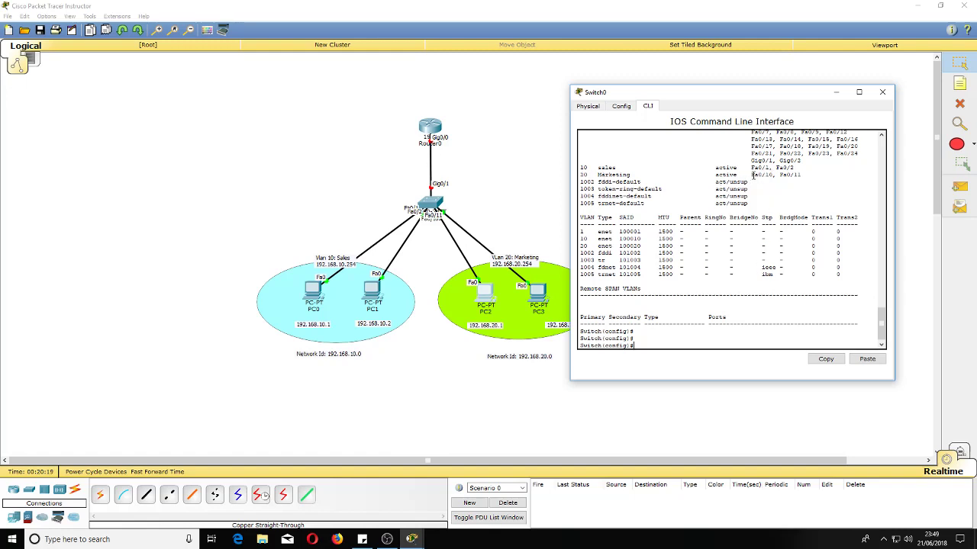
left_click_drag(752, 175, 778, 177)
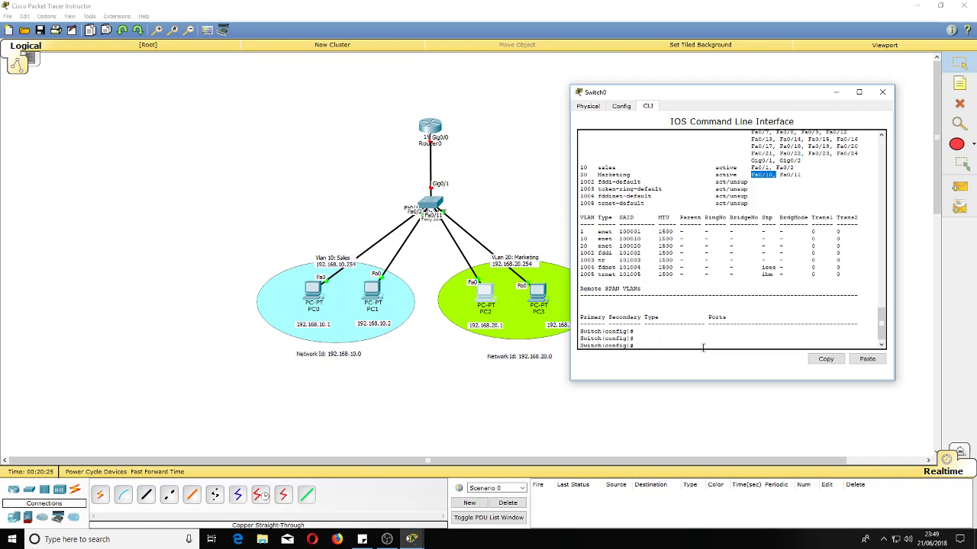
scroll(702, 343, "up", 6)
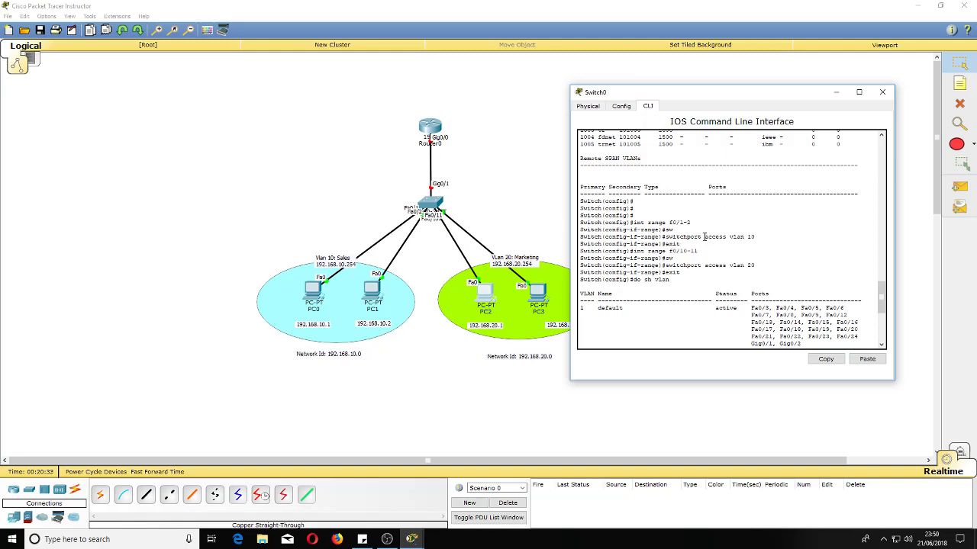
scroll(792, 232, "down", 8)
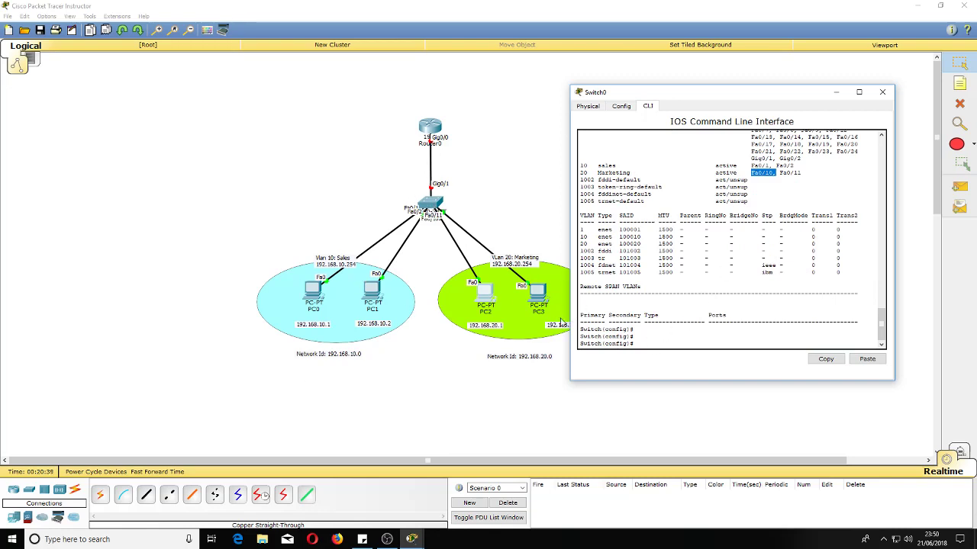
left_click(882, 93)
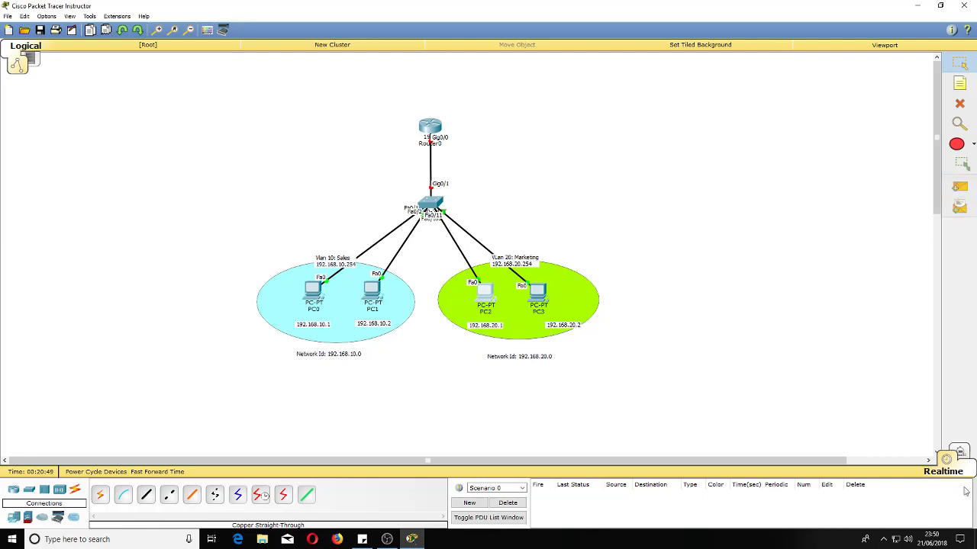
- Test connectivity within each VLAN with simple PDUs from PC0 to PC1 and PC3 to PC2, and delete the test scenario
left_click(960, 187)
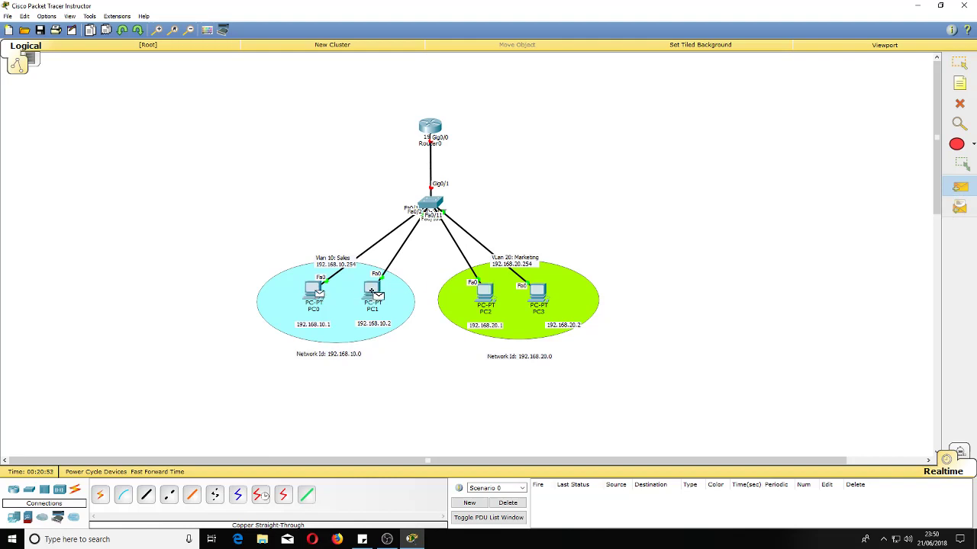
left_click(373, 292)
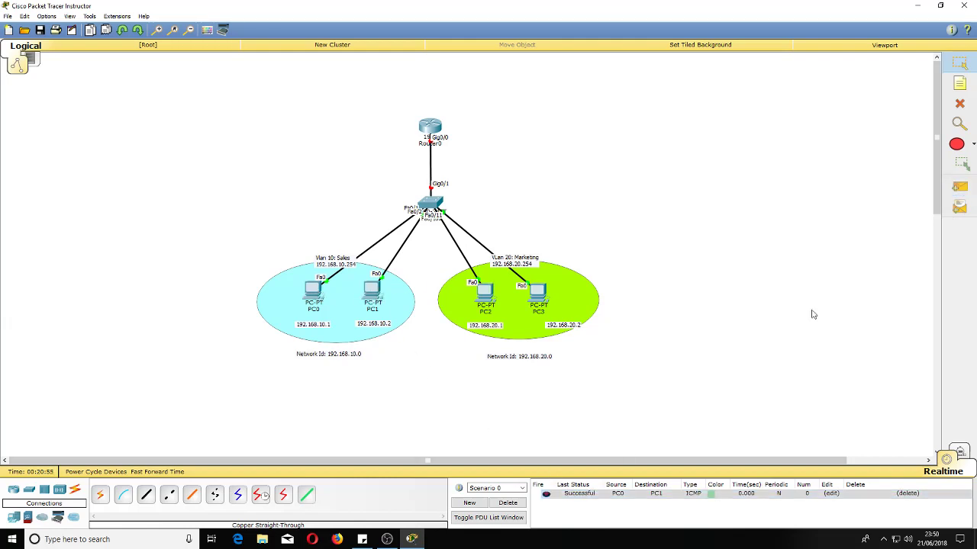
left_click(960, 187)
left_click(533, 301)
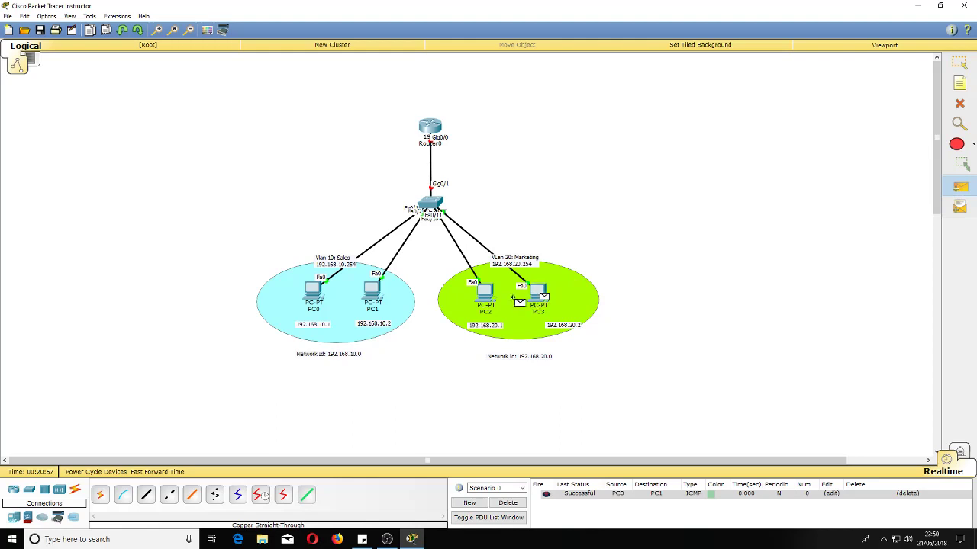
left_click(486, 291)
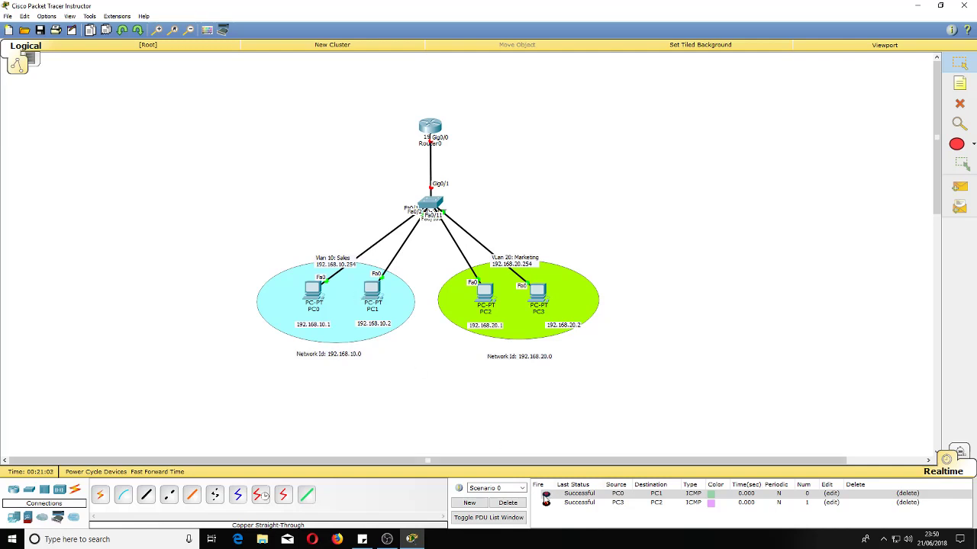
left_click(507, 503)
- Test connectivity between the VLANs with two simple PDUs from PC2 to PC1, and delete the test scenario
left_click(958, 191)
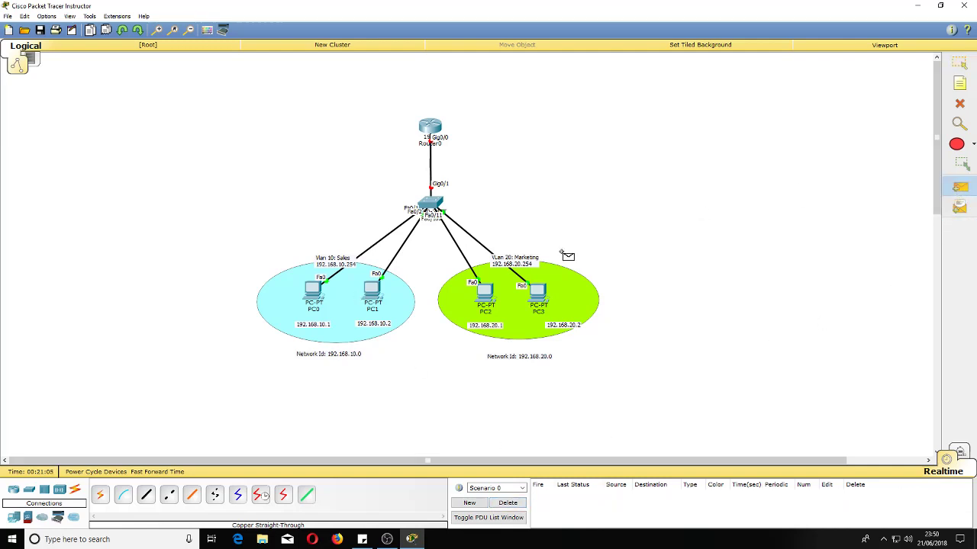
left_click(485, 293)
left_click(374, 291)
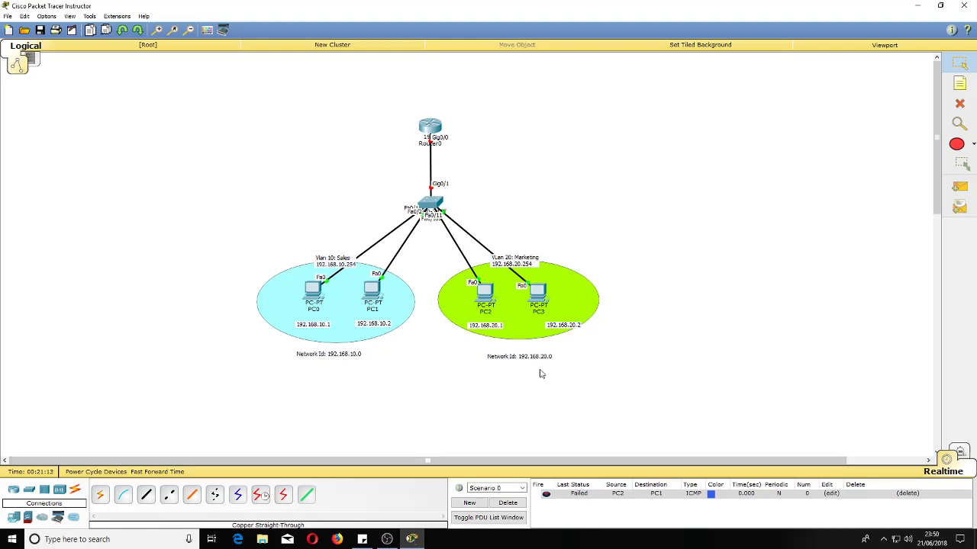
left_click(960, 190)
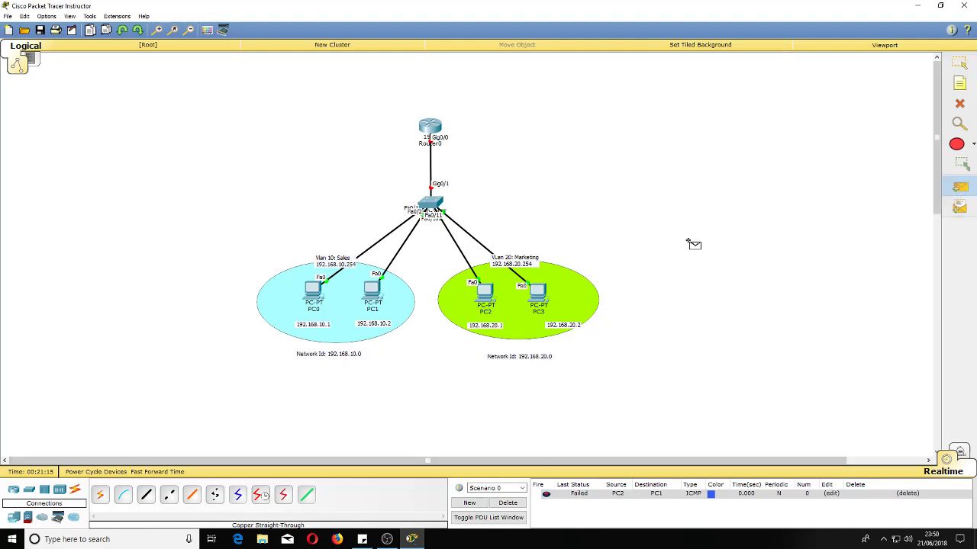
left_click(486, 292)
left_click(374, 290)
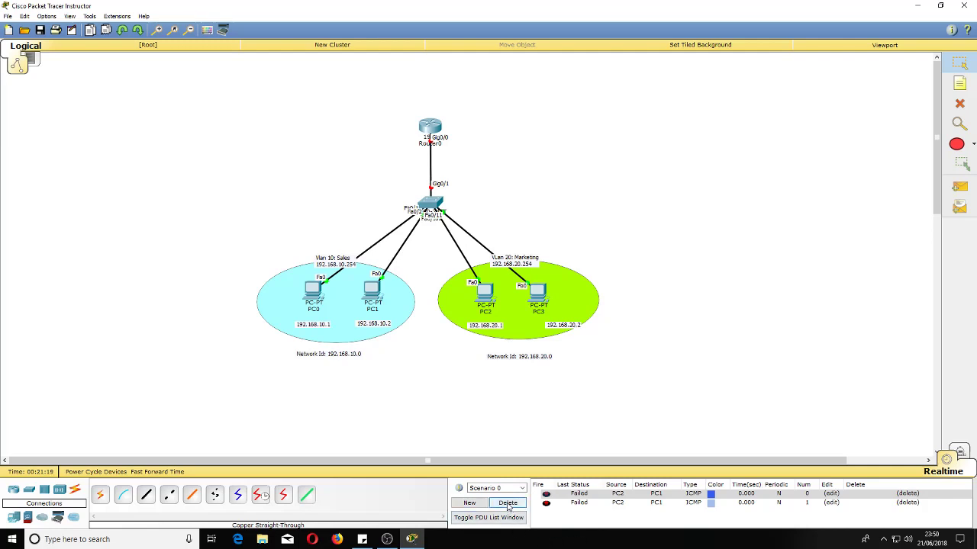
left_click(511, 507)
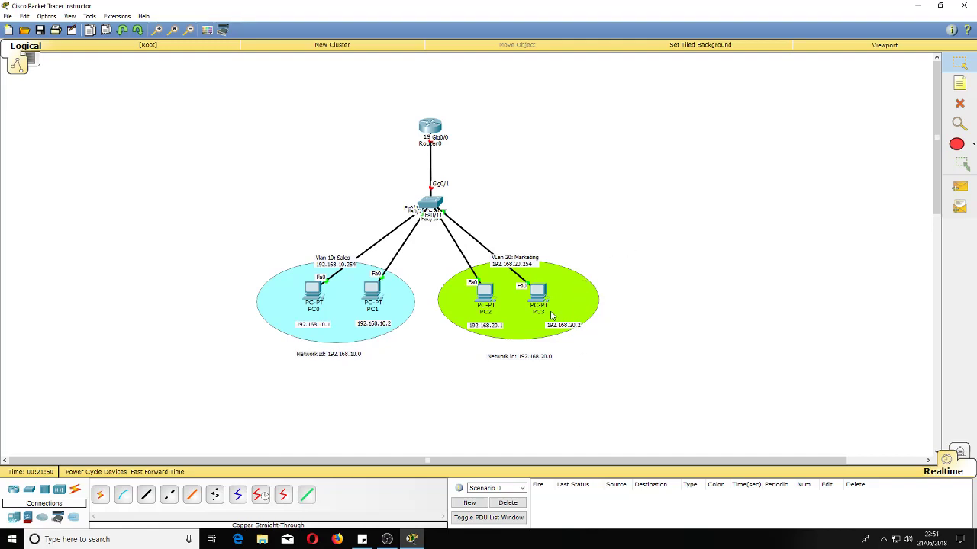
- Open Router0's command line and answer "no" to the initial configuration dialog
left_click(432, 126)
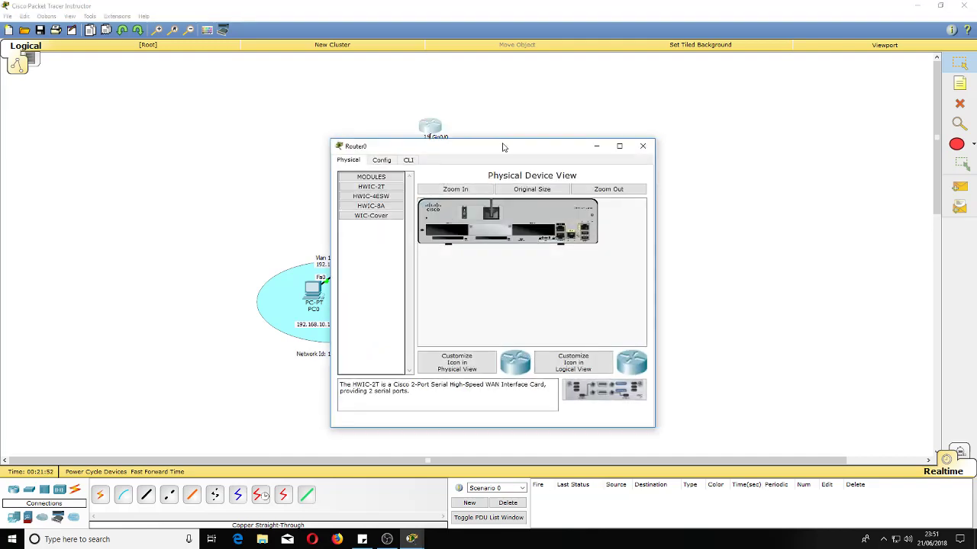
left_click_drag(504, 147, 766, 77)
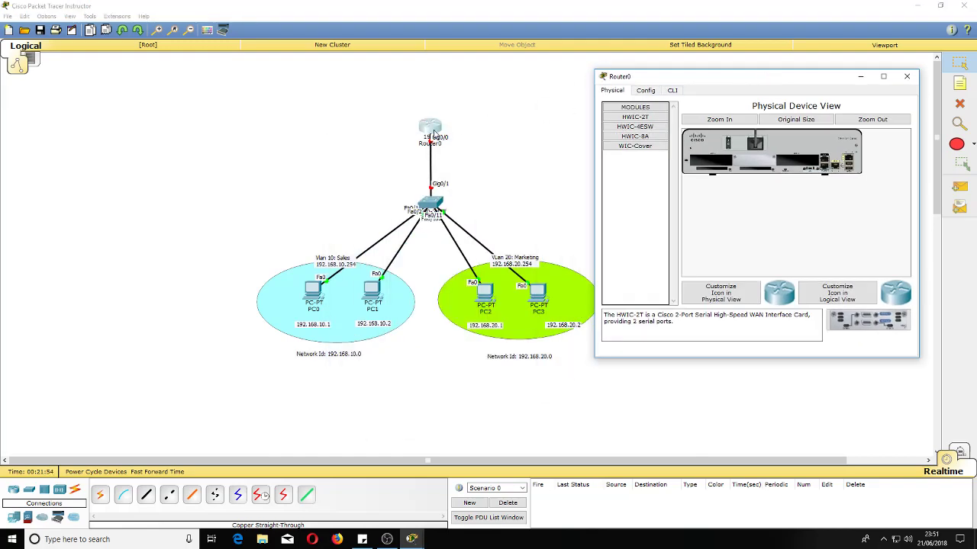
left_click(672, 90)
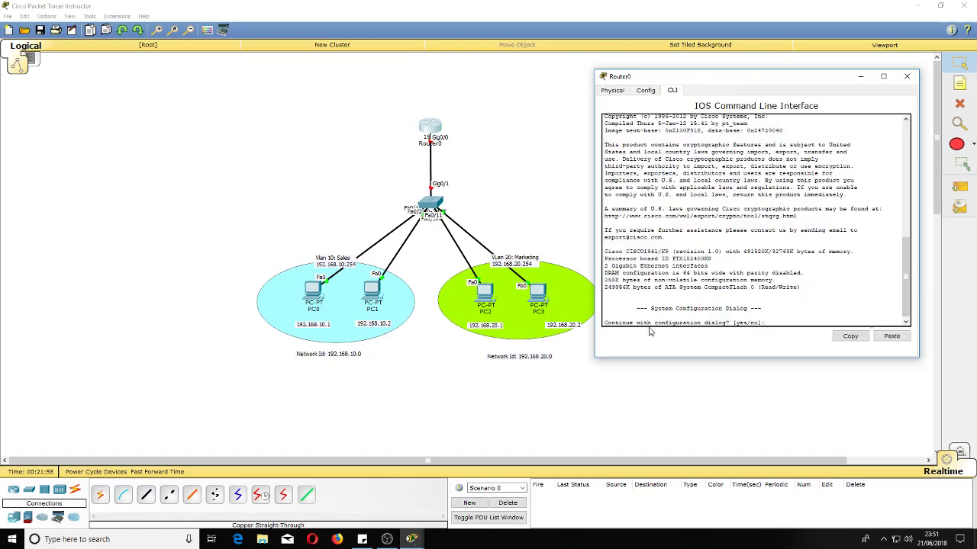
type("no")
key("Return")
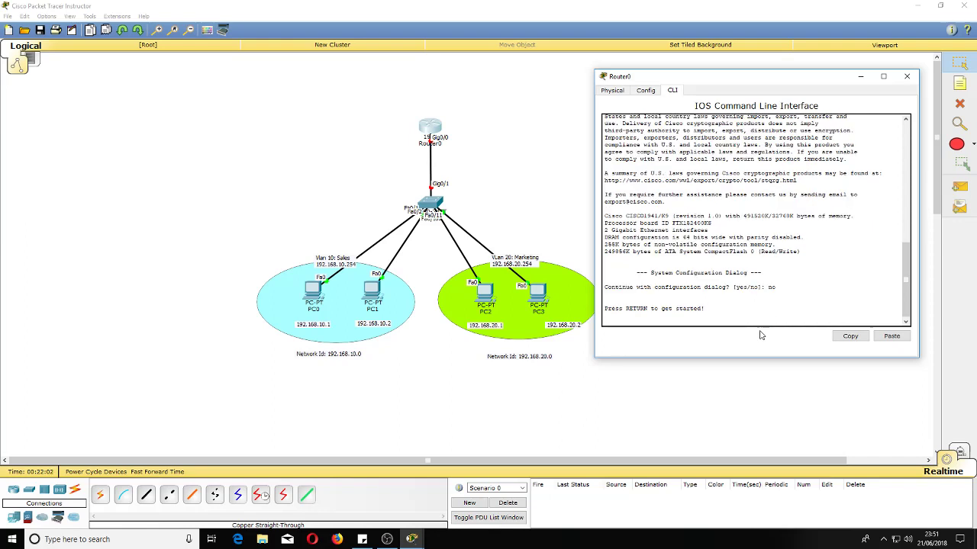
key("Return")
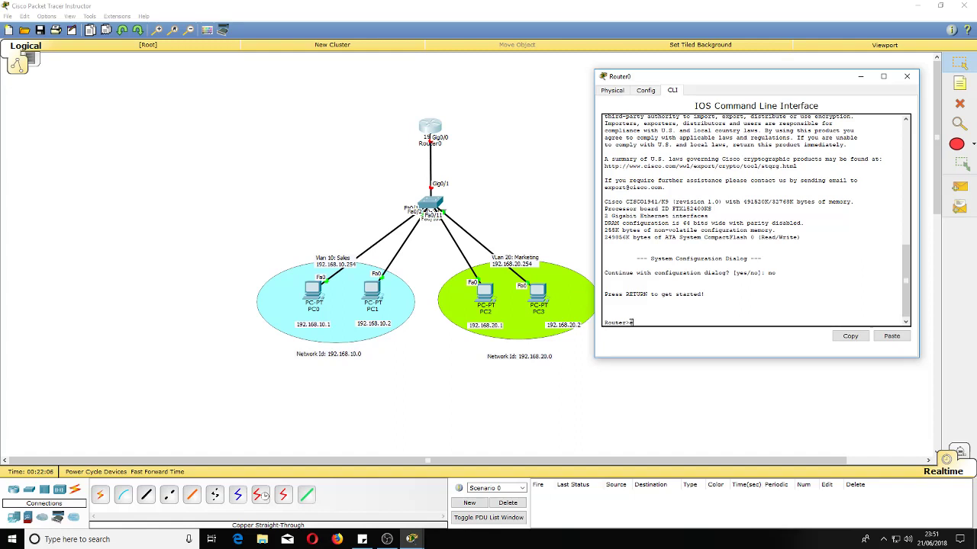
- Enter the router's global configuration mode with "en" and "conf t"
type("en")
key("Return")
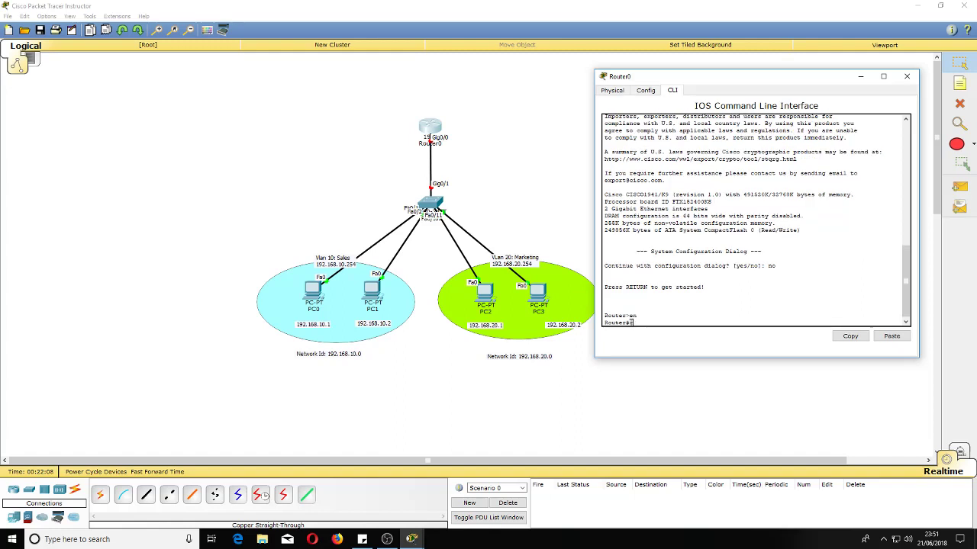
type("conf t")
key("Return")
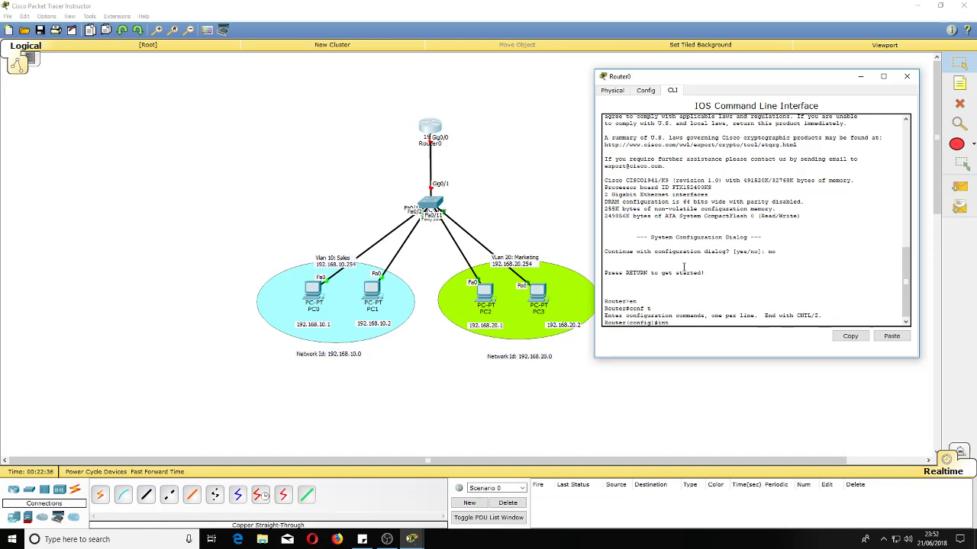
- Enable the router's interface to the switch with "int g0/0" and "no shut"
type("g0/0")
key("Return")
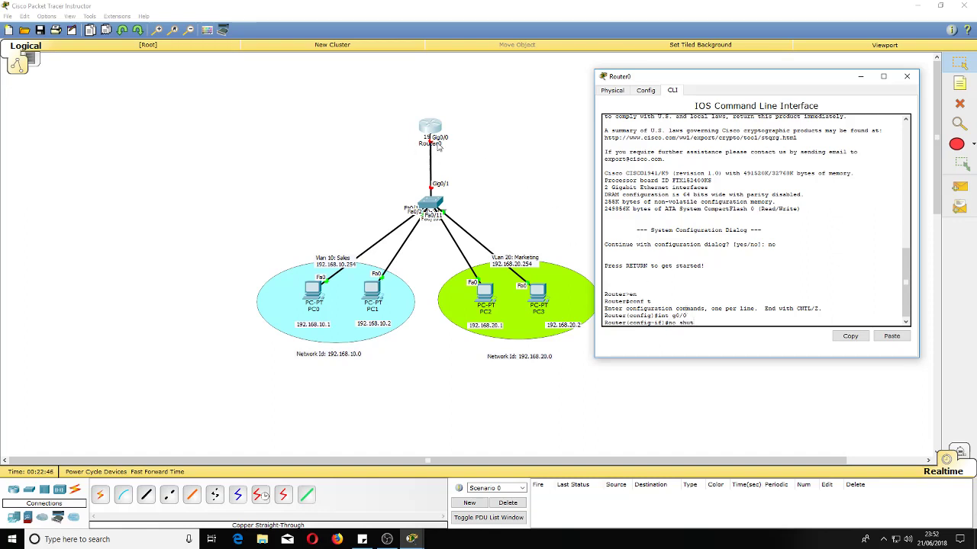
key("Return")
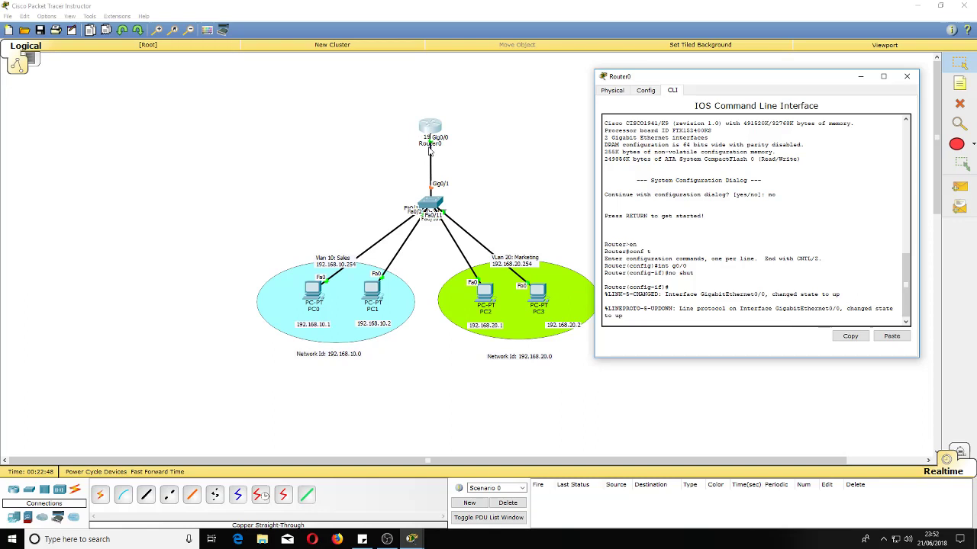
key("Return")
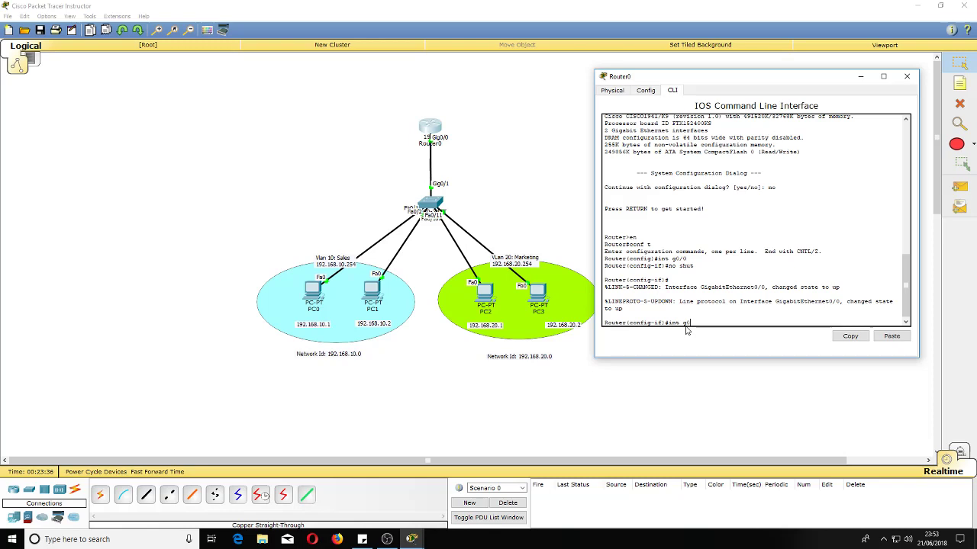
- Create the Sales subinterface with "int g0/0.10" and set "encapsulation dot1q 10" on it
type("0/0.10")
key("Return")
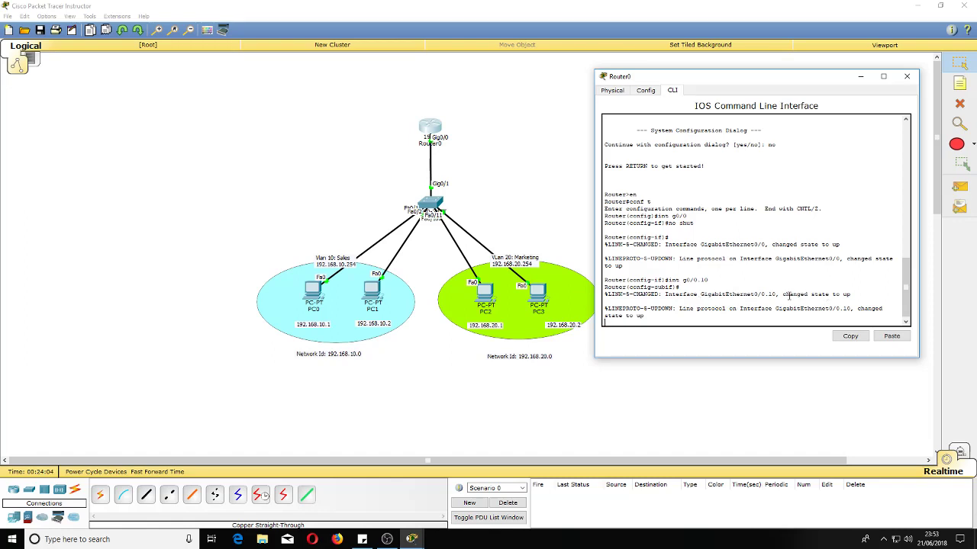
key("Return")
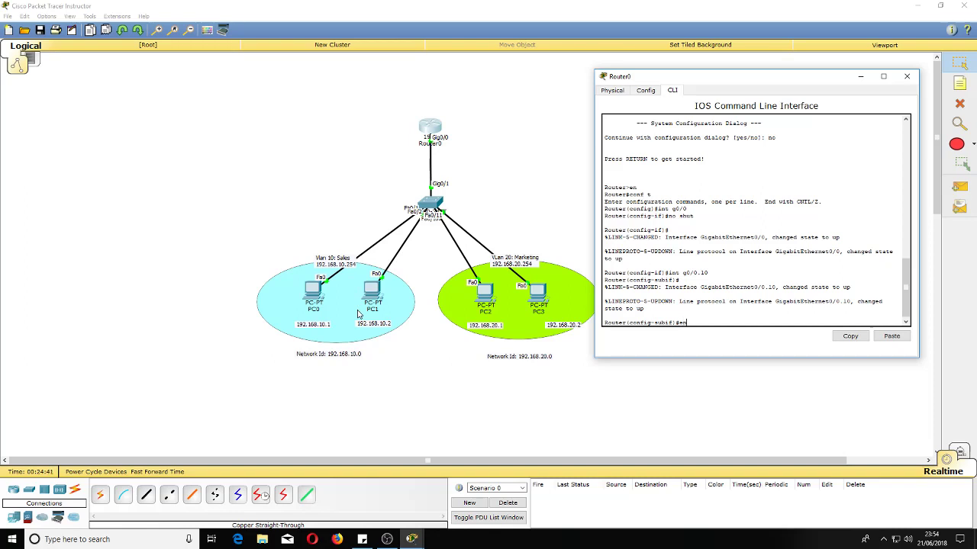
key("Tab")
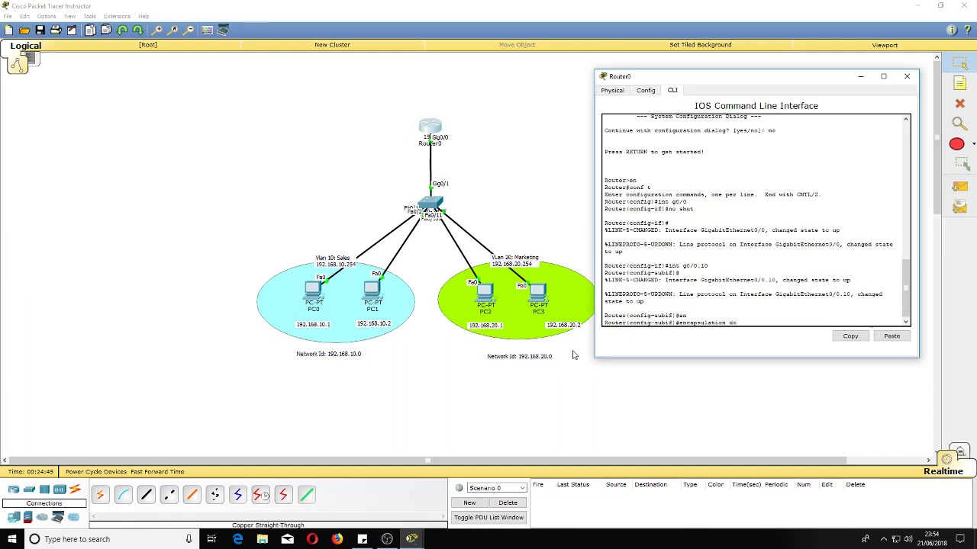
type("dot1q 10")
key("Return")
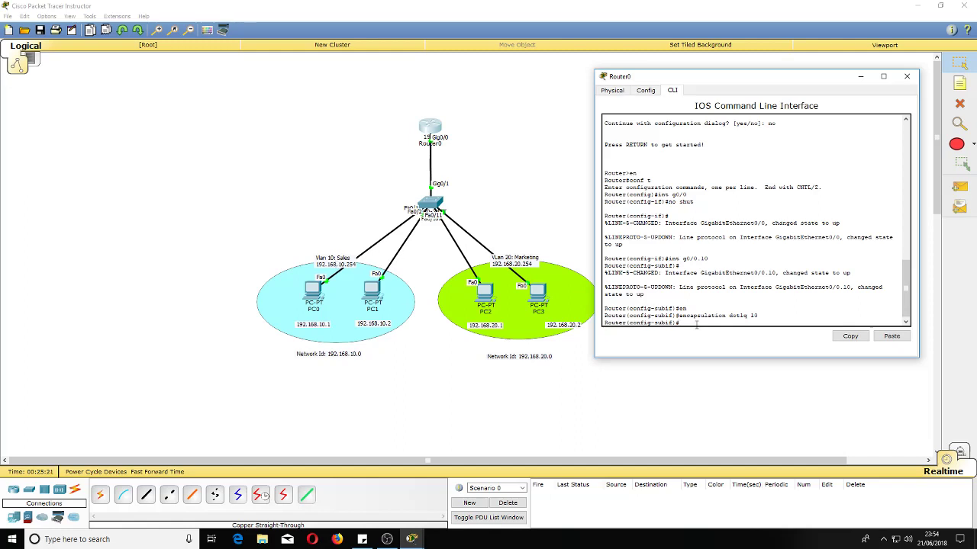
- Give subinterface g0/0.10 its gateway address with "ip address 192.168.10.254 255.255.255.0" and exit subinterface configuration
type("ip address 192.168.10.254 255.255.255.0")
key("Return")
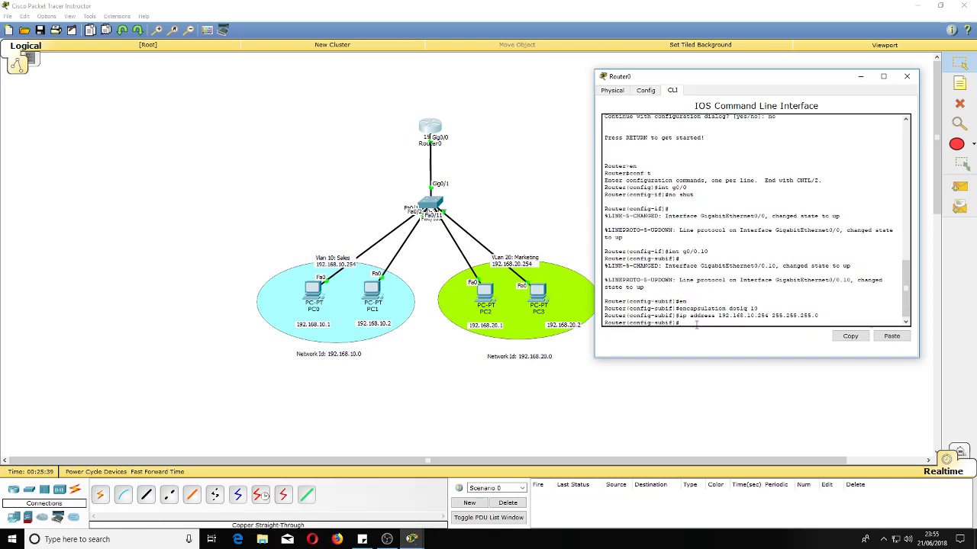
type("exit")
key("Return")
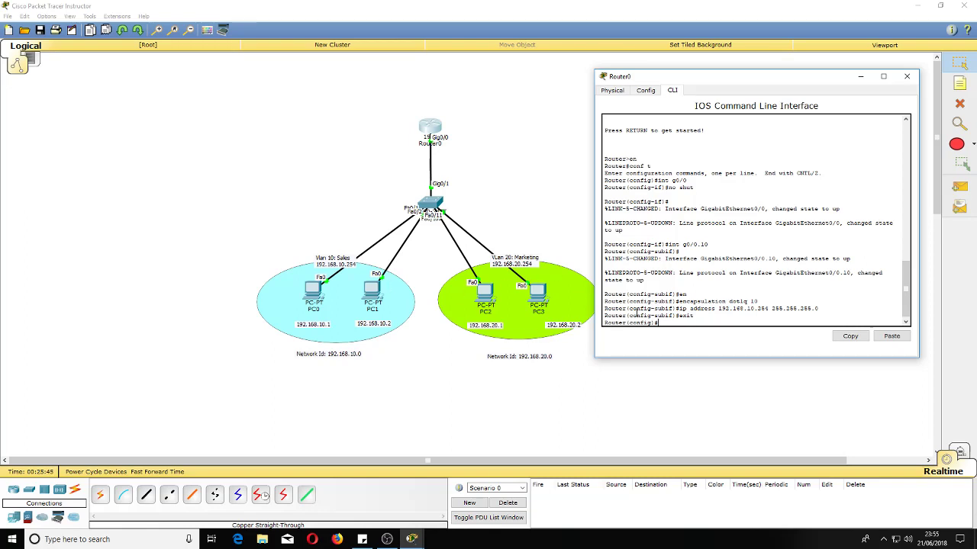
- Create the Marketing subinterface on the router with "int g0/0.20"
type("exit")
key("Up")
key("Up")
key("Up")
key("Up")
key("BackSpace")
key("BackSpace")
type("20")
key("Return")
key("Return")
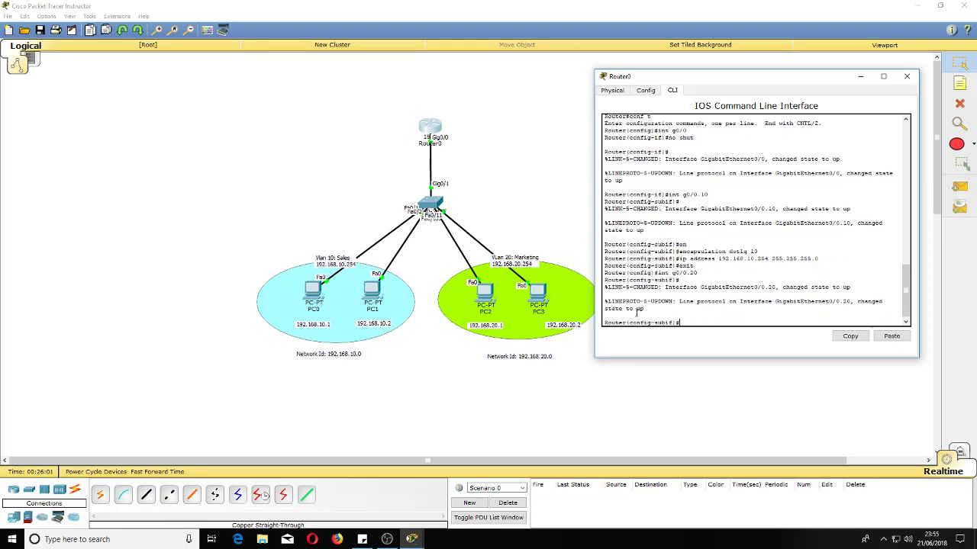
- Set the Marketing subinterface's VLAN tagging with "encapsulation dot1q 20"
key("Up")
key("Up")
key("Up")
key("Up")
key("BackSpace")
key("BackSpace")
type("20")
key("Return")
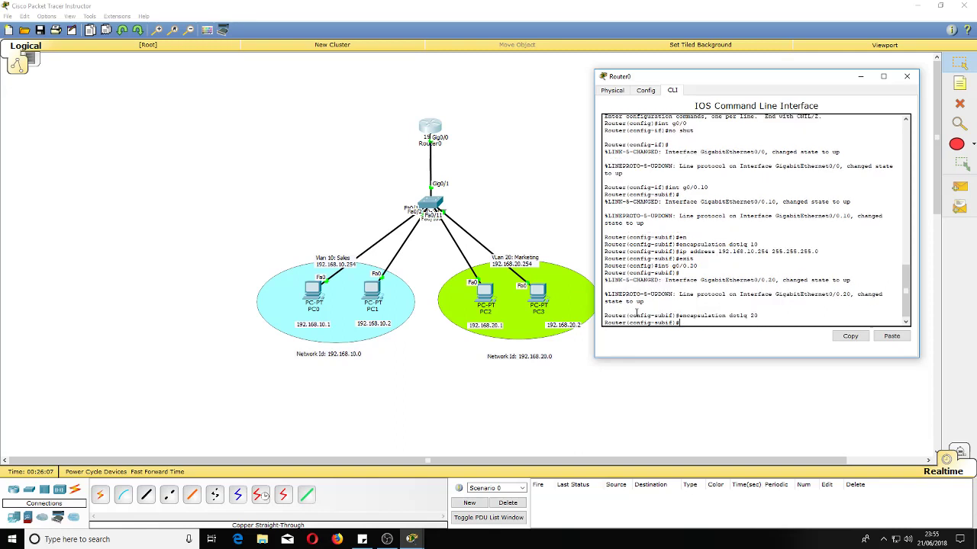
- Give subinterface g0/0.20 its gateway address with "ip address 192.168.20.254 255.255.255.0" and exit subinterface configuration
key("Up")
key("Up")
key("Up")
key("Up")
key("BackSpace")
key("BackSpace")
type("20")
key("Left")
key("Left")
key("Return")
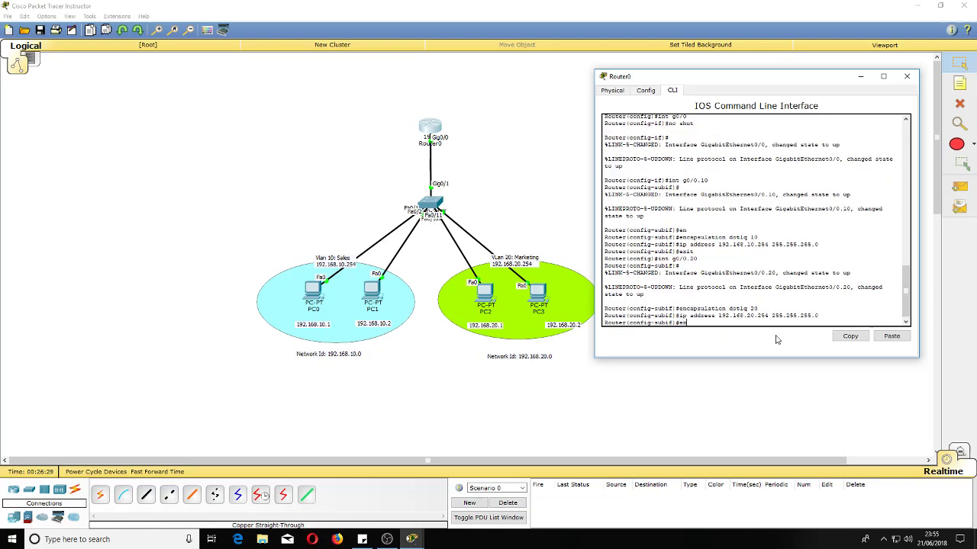
type("exit")
key("Return")
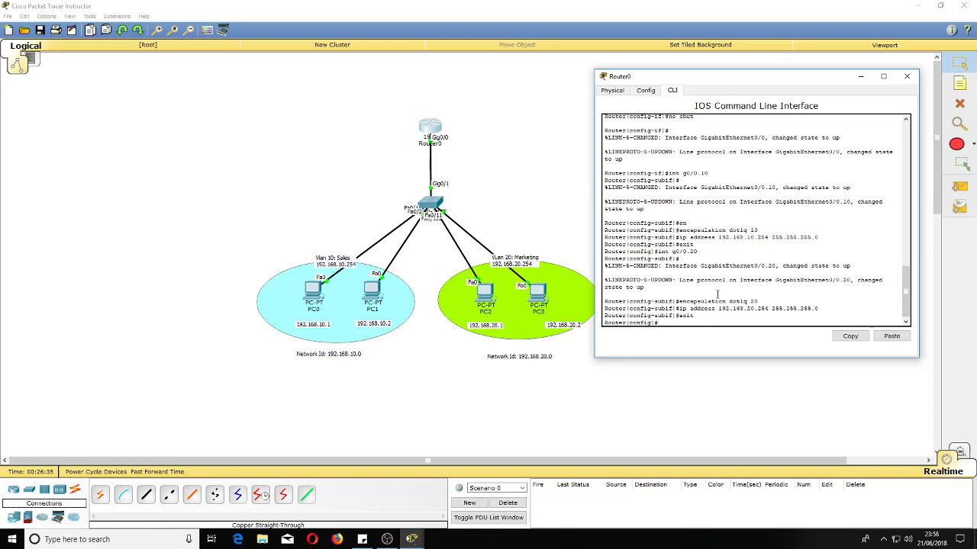
- Minimize Router0's window, test inter-VLAN connectivity with two simple PDUs from PC2 to PC1, and delete the test scenario
left_click(859, 79)
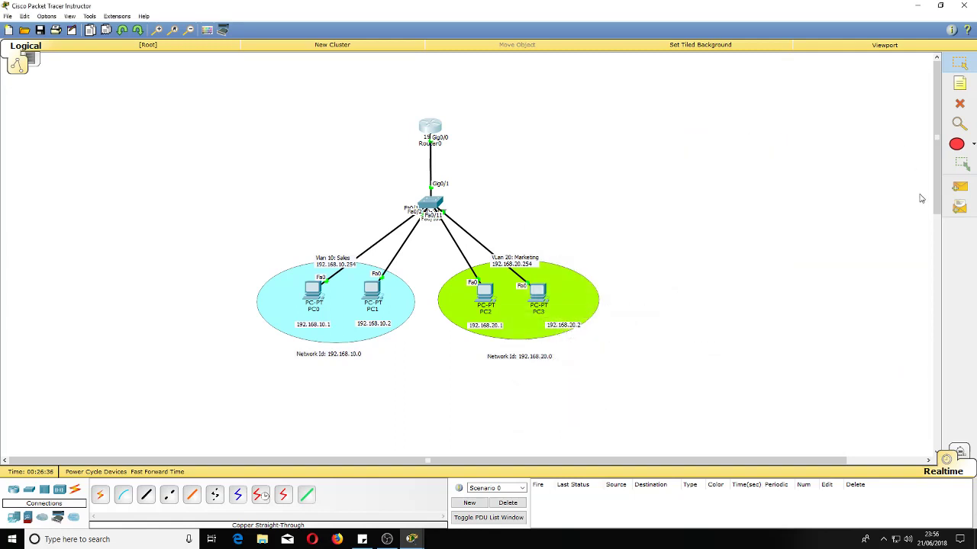
left_click(958, 188)
left_click(486, 290)
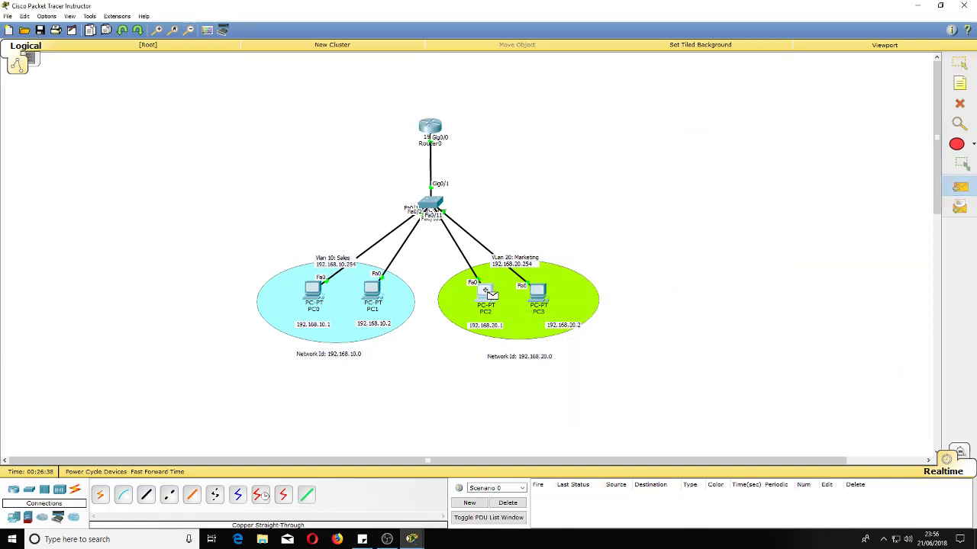
left_click(373, 292)
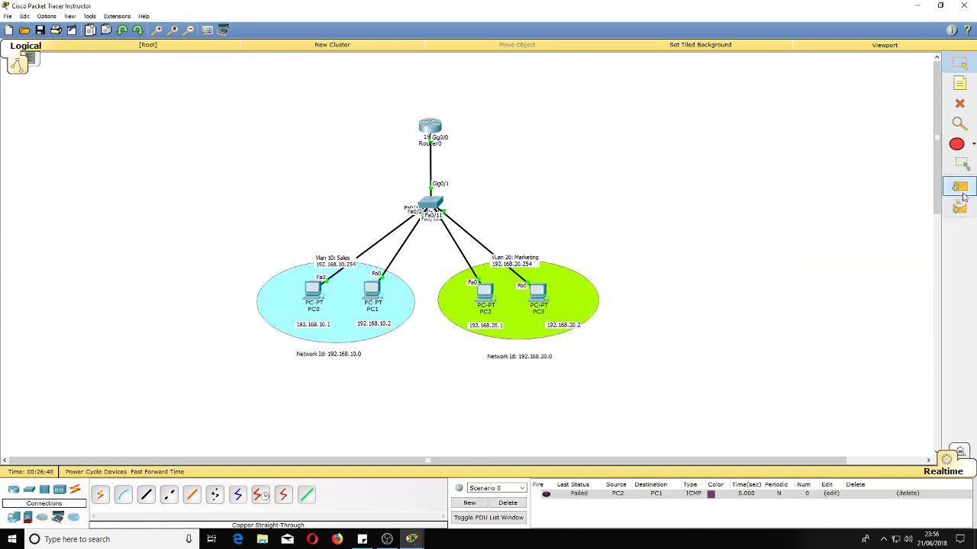
left_click(958, 188)
left_click(486, 290)
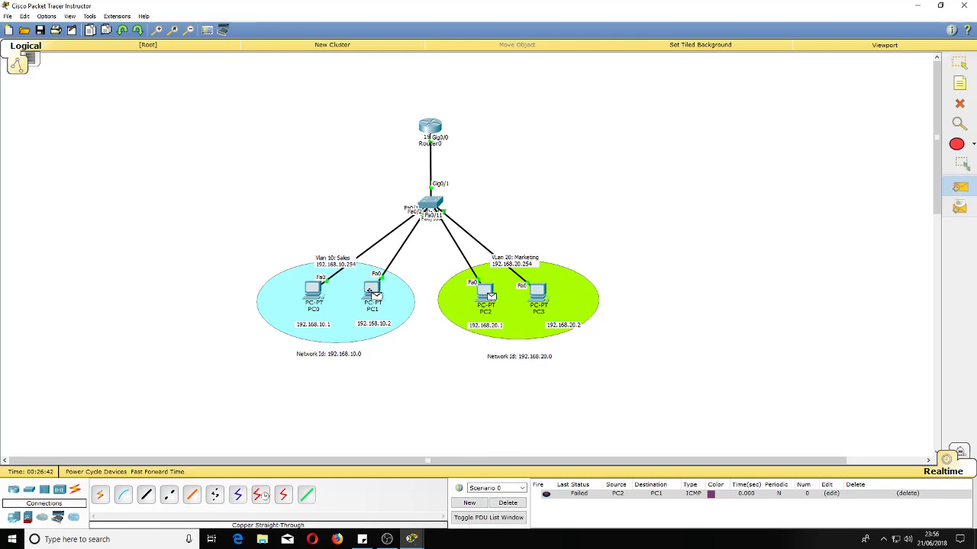
left_click(371, 292)
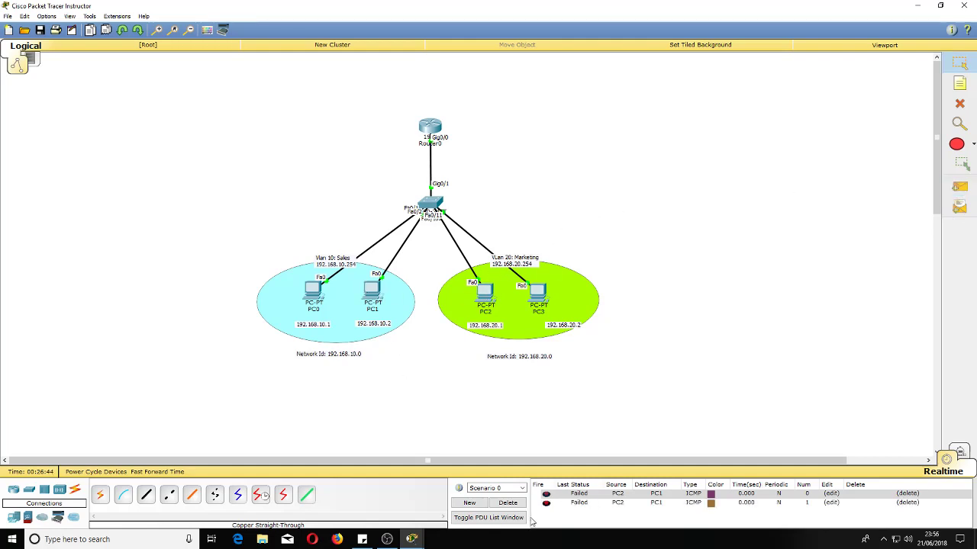
left_click(507, 502)
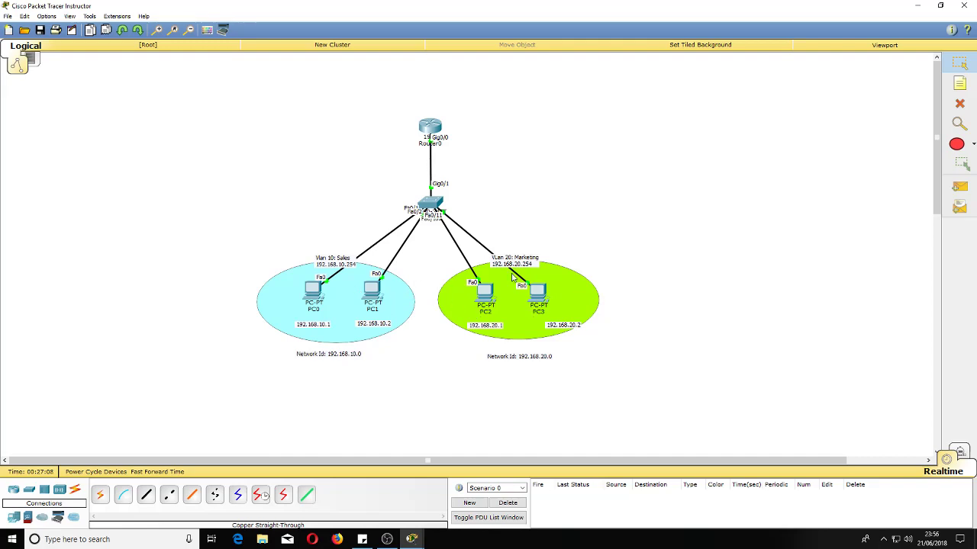
mouse_move(412, 539)
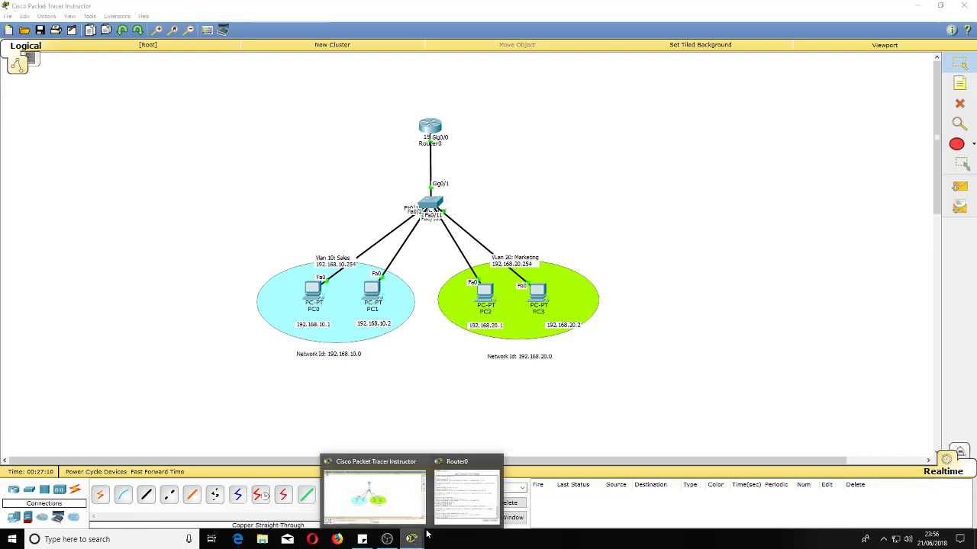
left_click(467, 492)
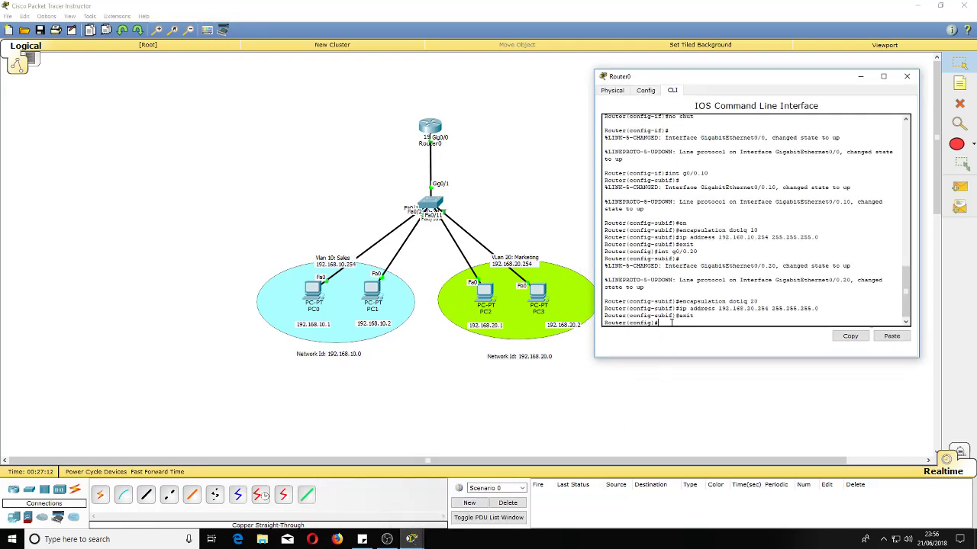
type("int g0/0")
key("Return")
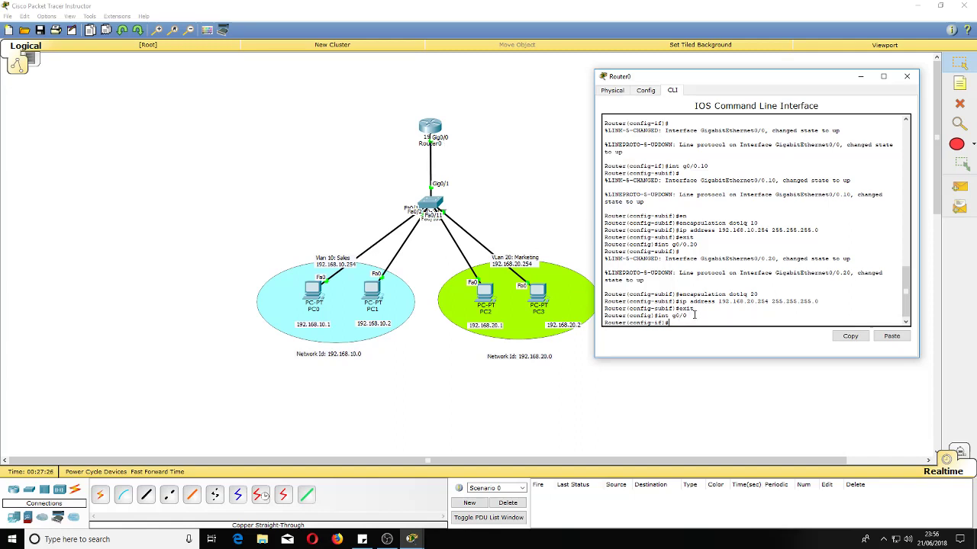
type("sw")
key("Tab")
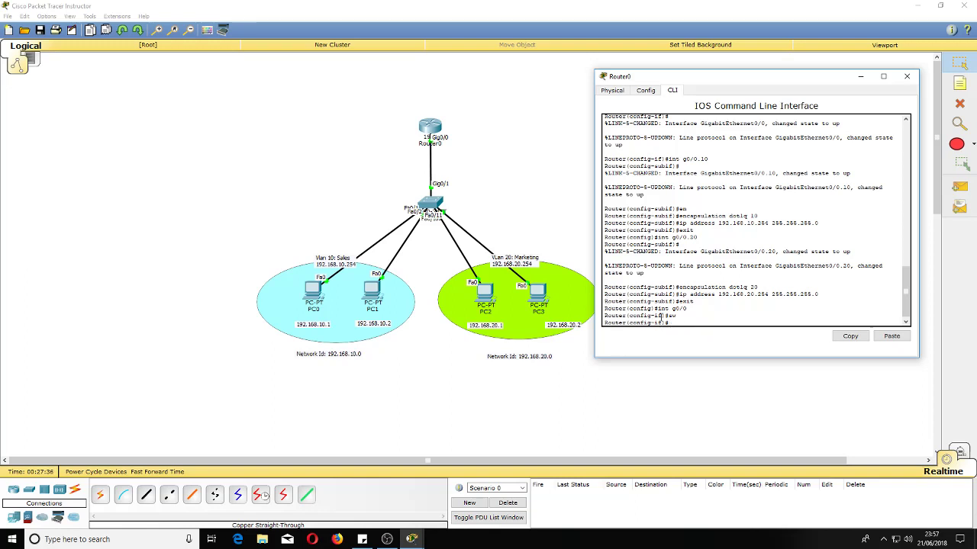
type("t")
key("Return")
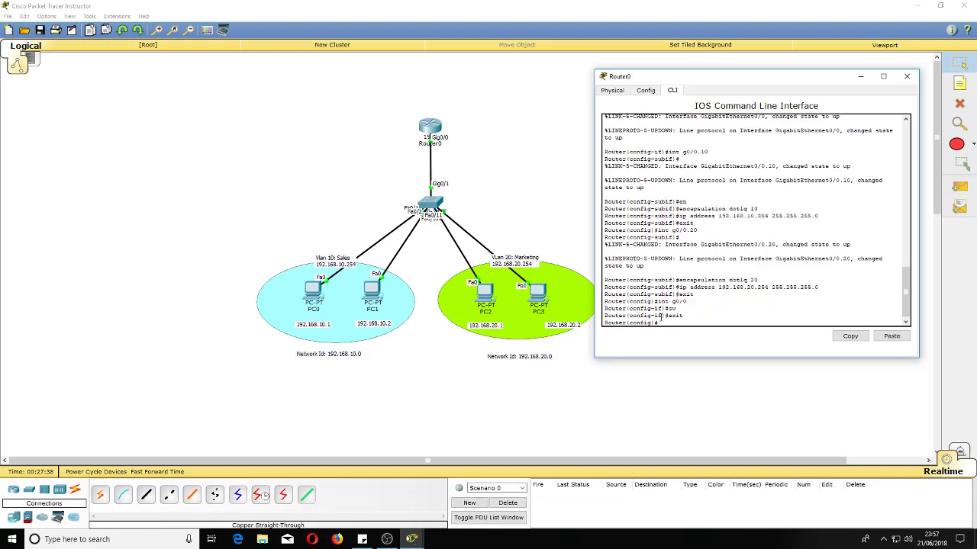
left_click(907, 76)
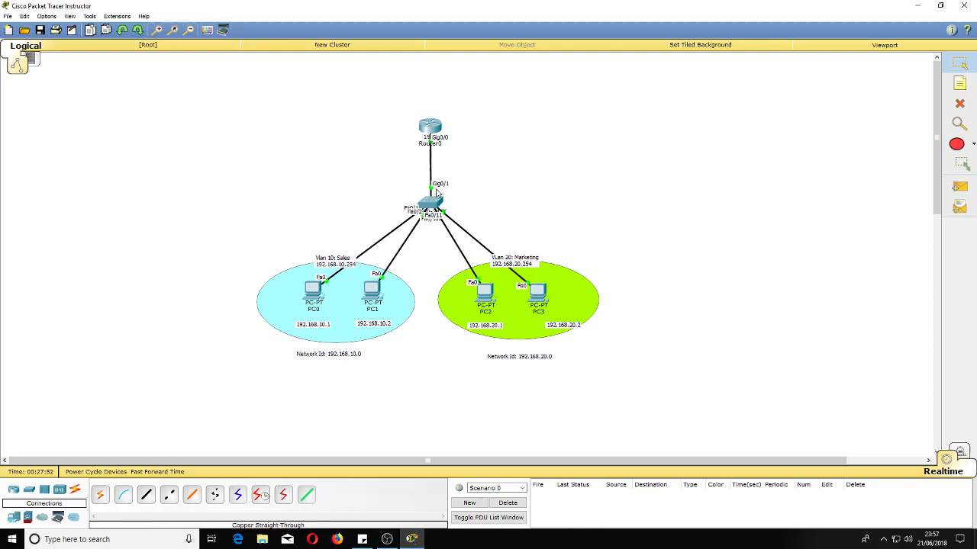
- Open Switch0's command line and enter configuration of its router-facing port with "int g0/1"
left_click(435, 206)
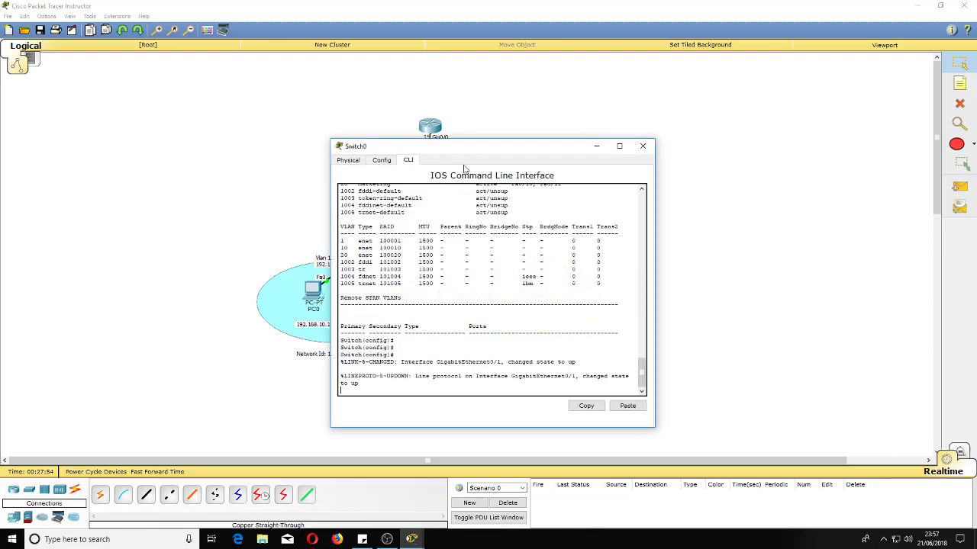
left_click_drag(465, 159, 651, 107)
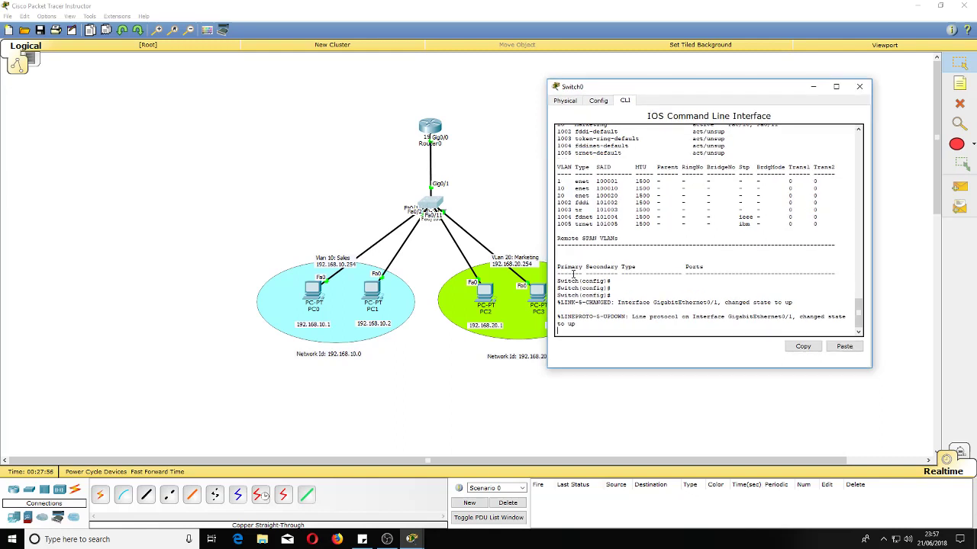
key("Return")
key("Return")
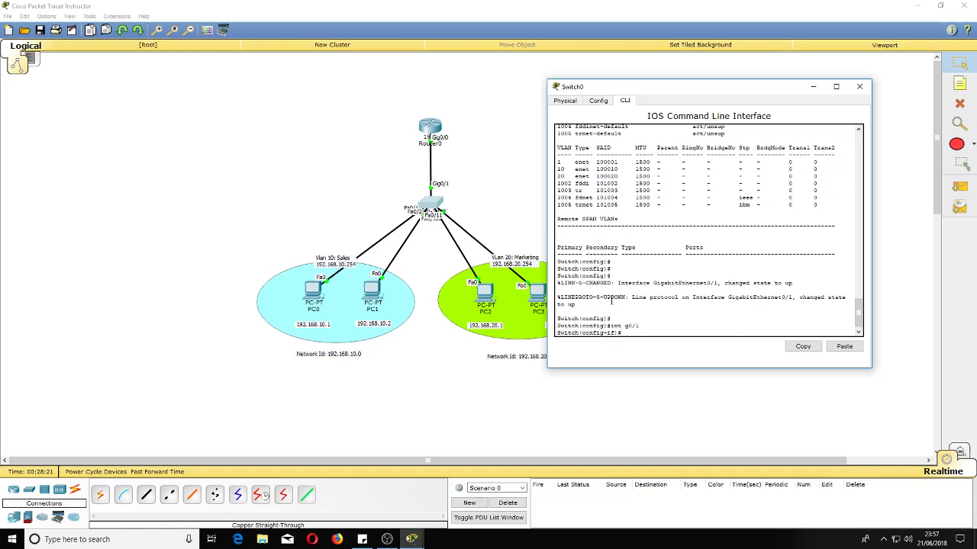
- Make the switch's g0/1 port a trunk with "switchport mode trunk", exit interface configuration and close Switch0's window
key("Tab")
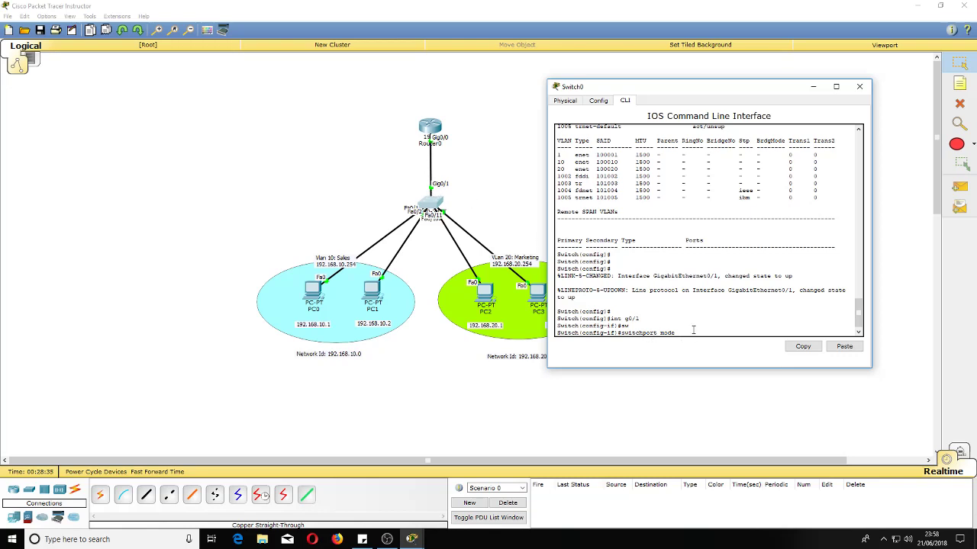
key("Tab")
key("Return")
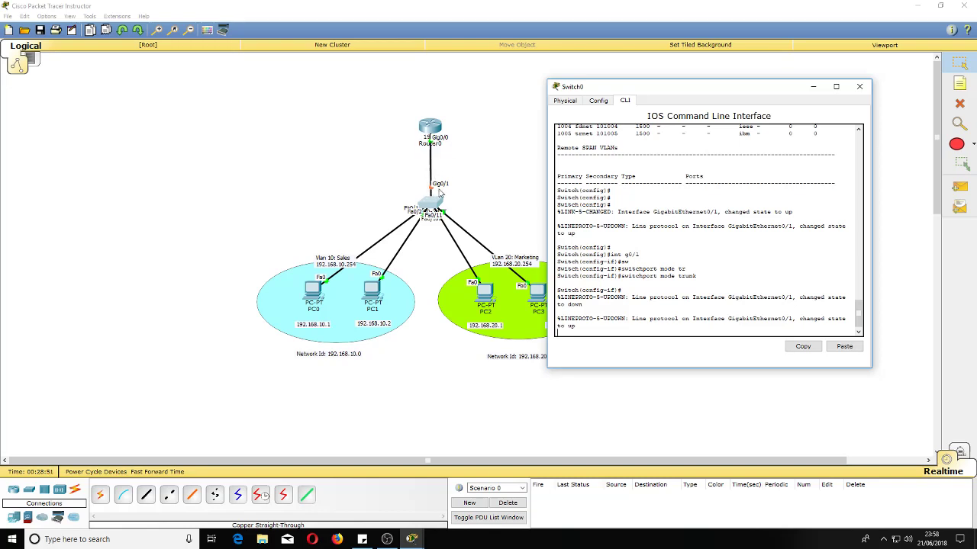
key("Return")
key("Return")
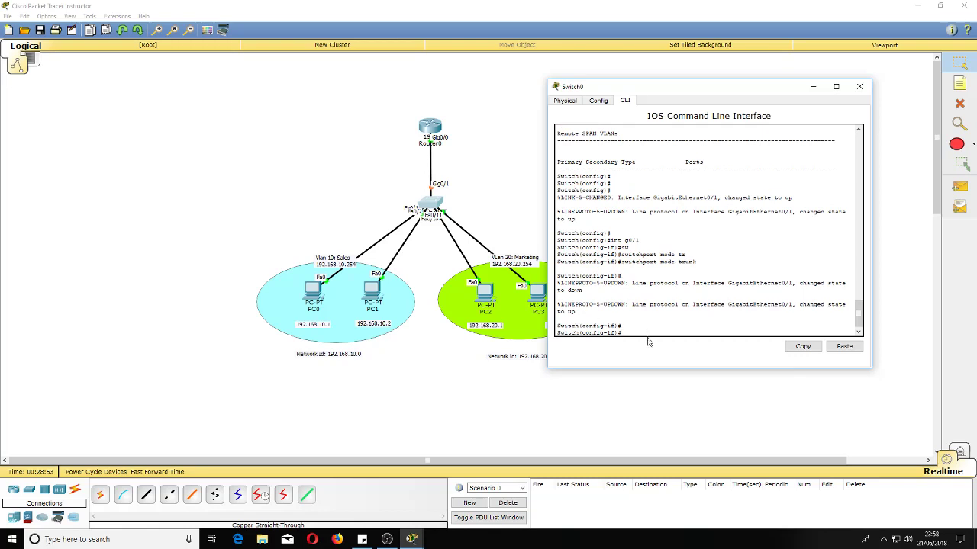
type("exit")
key("Return")
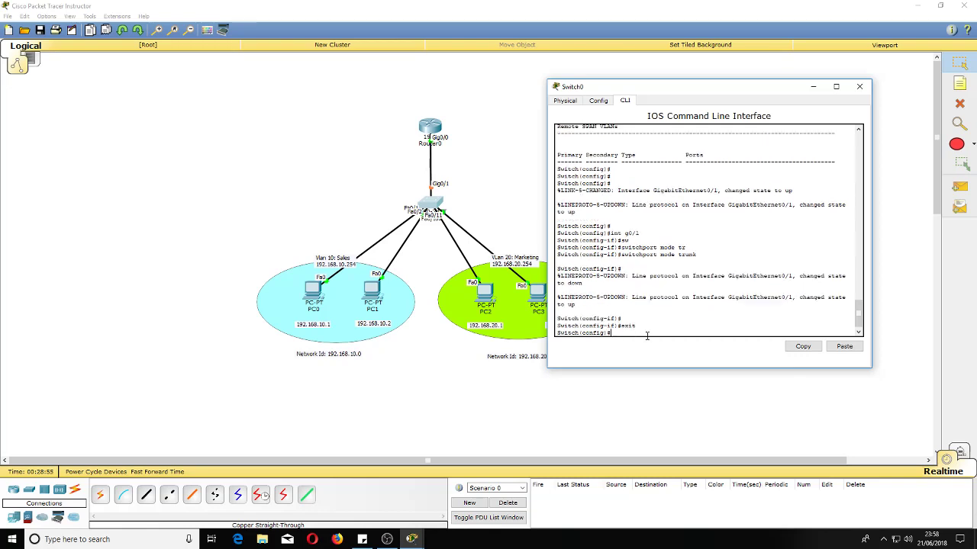
left_click(860, 87)
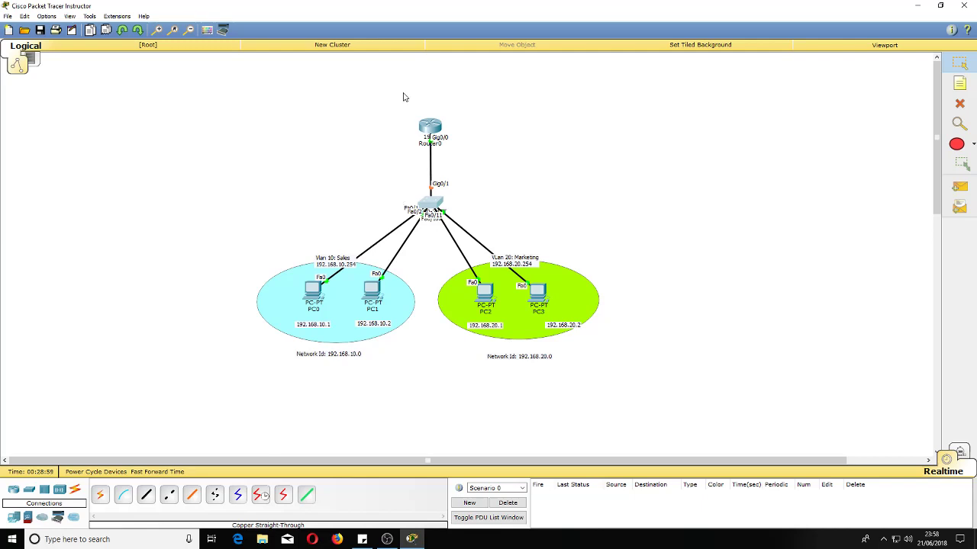
- Place a note reading "Router on a stick" just above Router0
key("n")
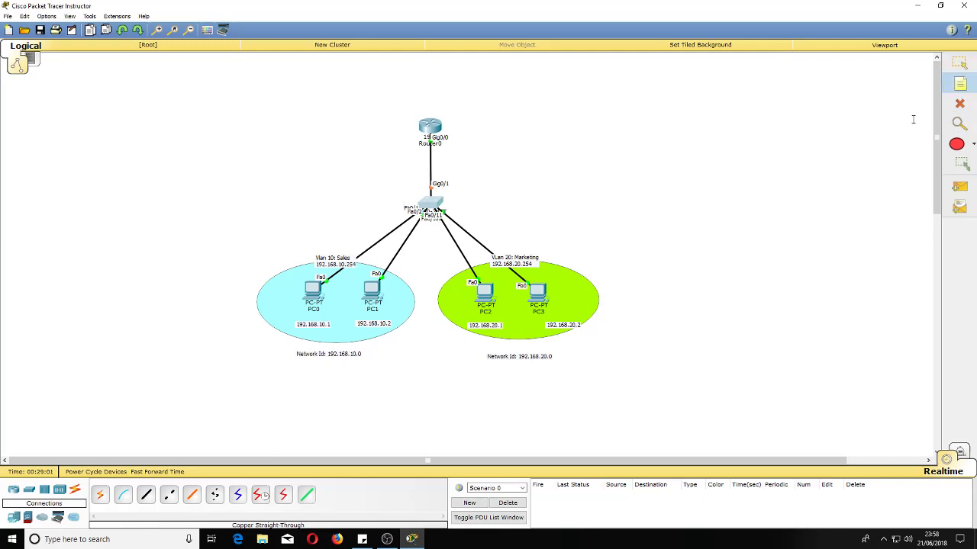
left_click(411, 106)
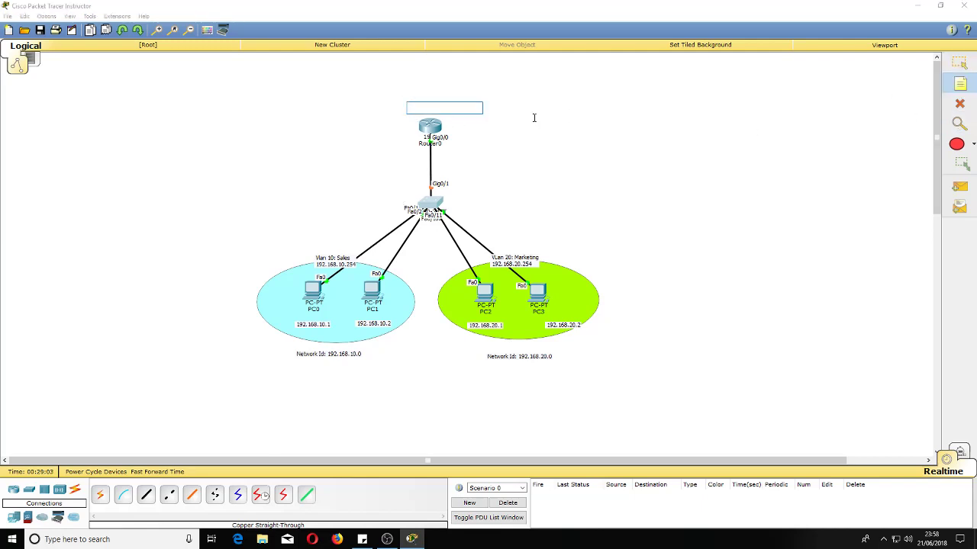
type("Router on")
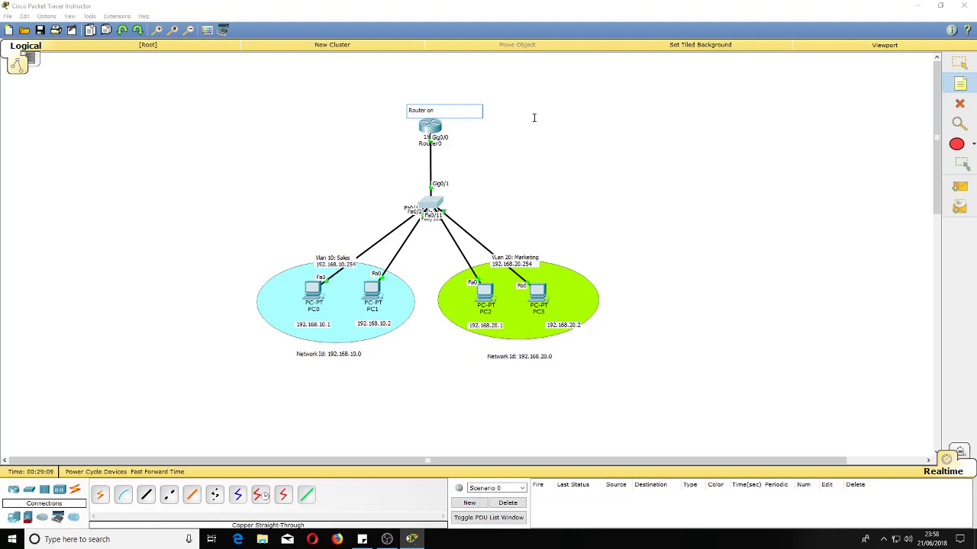
type(" a st")
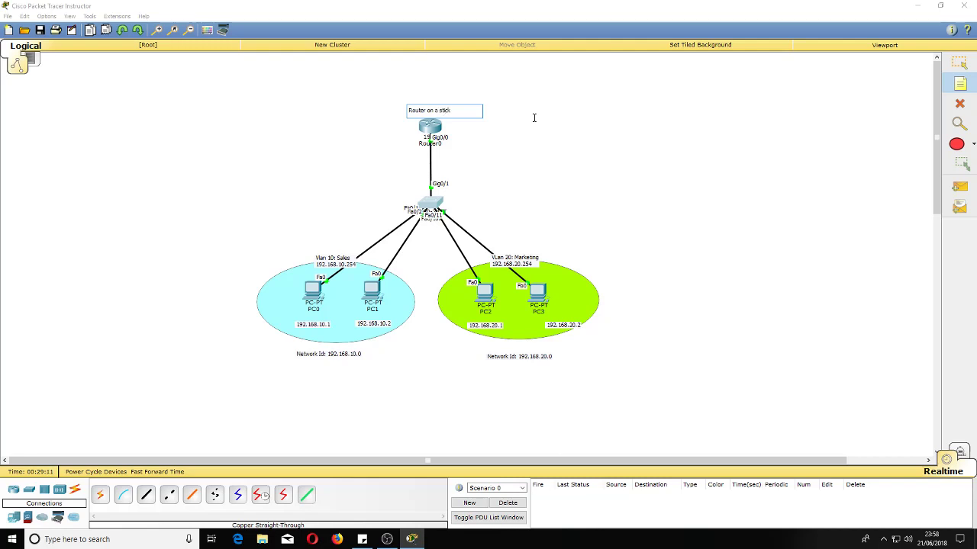
type("ick")
key("Escape")
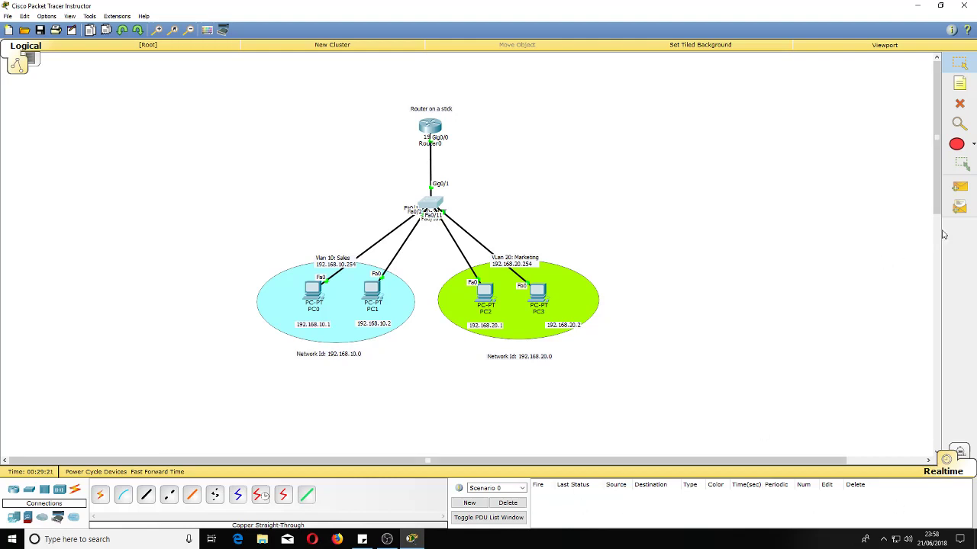
- Test inter-VLAN connectivity by sending two simple PDUs from PC2 to PC1
left_click(960, 187)
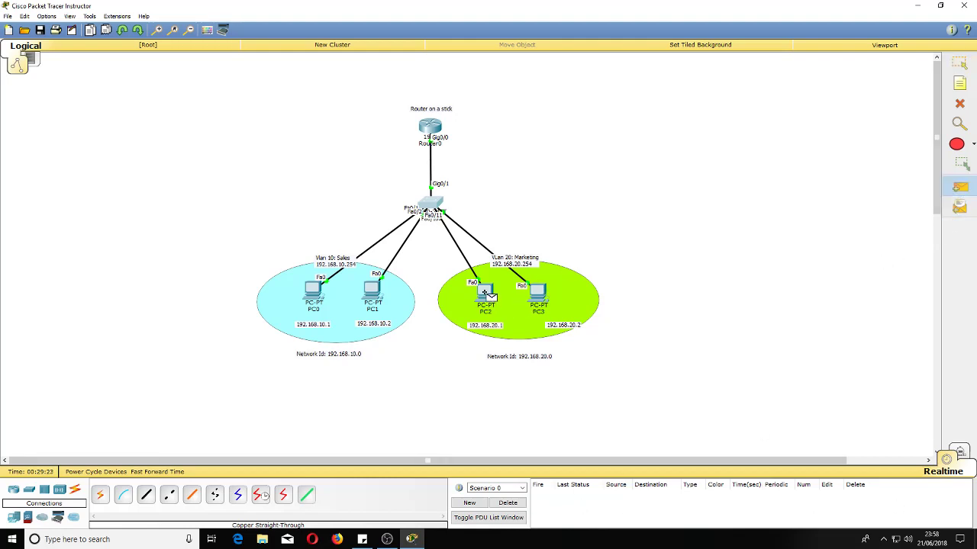
left_click(486, 294)
left_click(373, 290)
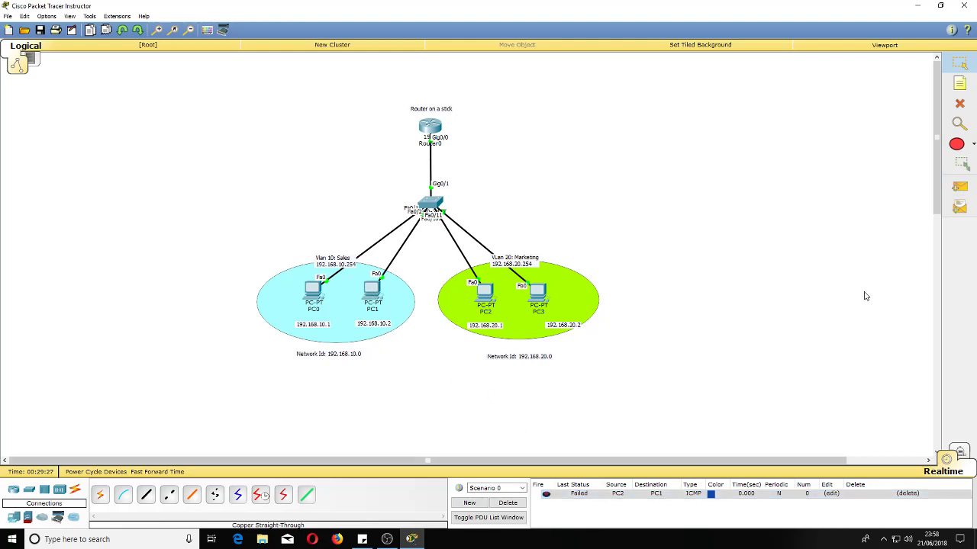
left_click(946, 189)
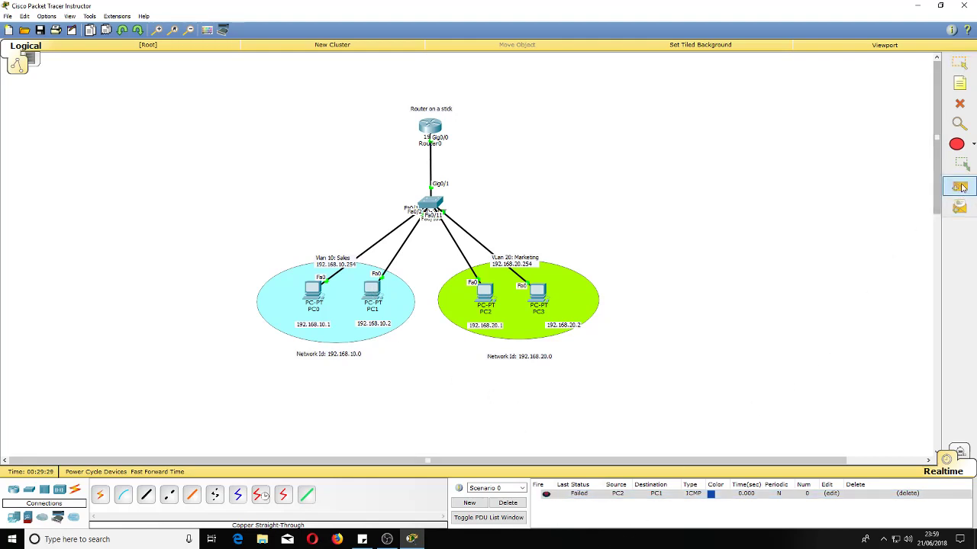
left_click(487, 295)
left_click(369, 290)
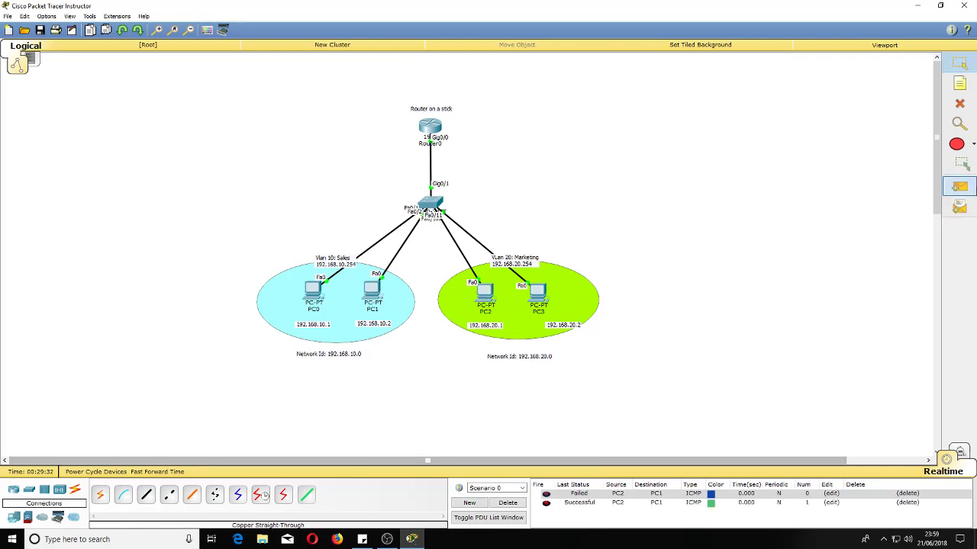
- Send two simple PDUs from PC3 to PC0 to test connectivity, and delete the test scenario
left_click(955, 187)
left_click(538, 292)
left_click(313, 290)
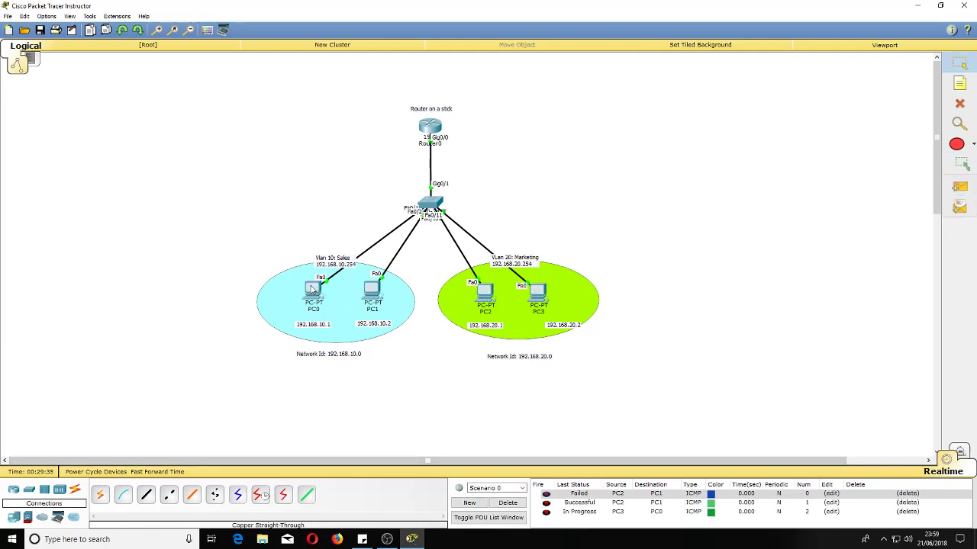
left_click(959, 187)
left_click(539, 292)
left_click(316, 288)
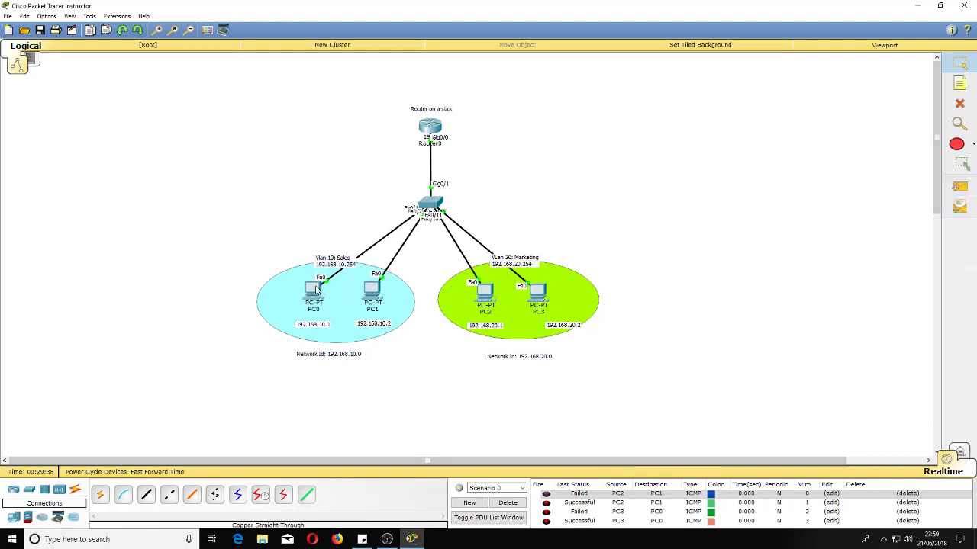
left_click(522, 503)
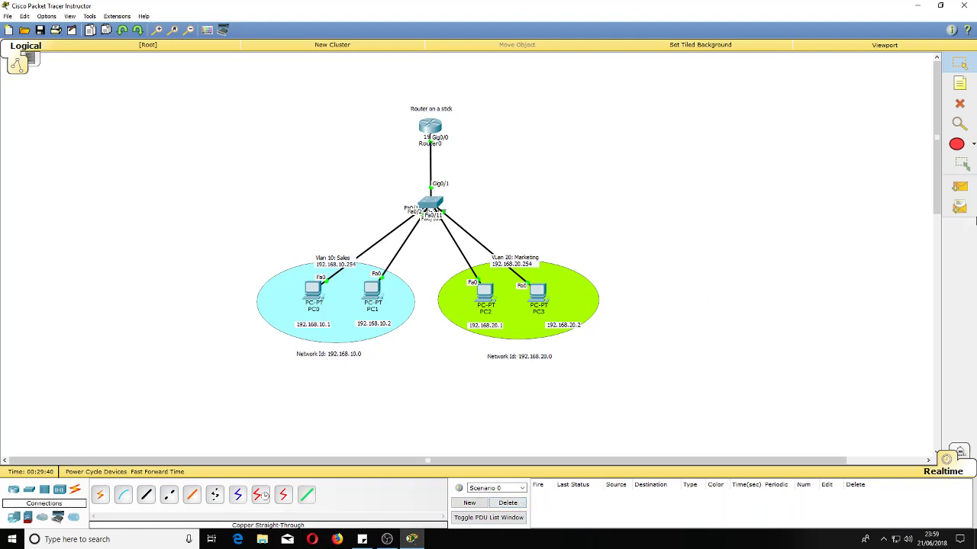
- Test connectivity in both directions with simple PDUs from PC3 to PC1 and from PC0 to PC2
left_click(959, 187)
left_click(538, 292)
left_click(377, 294)
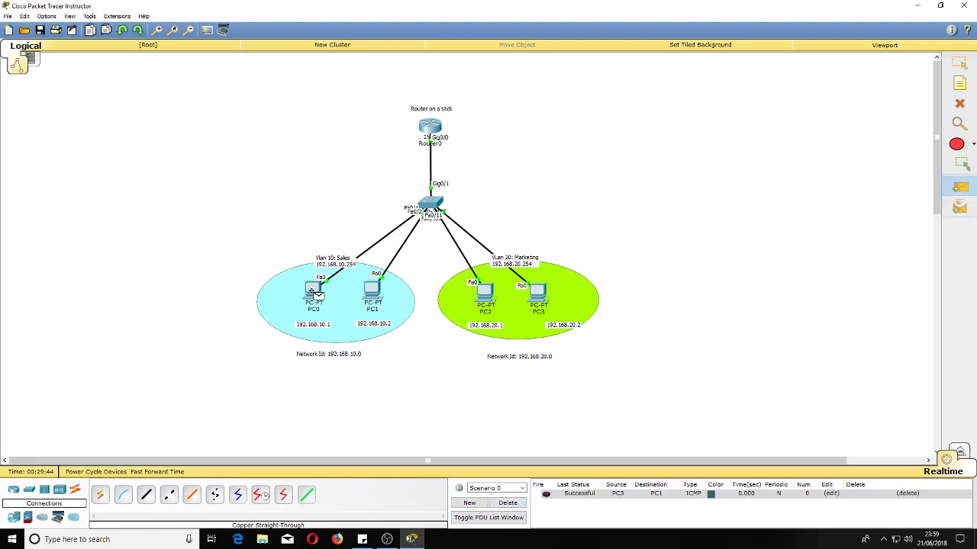
left_click(314, 289)
left_click(483, 295)
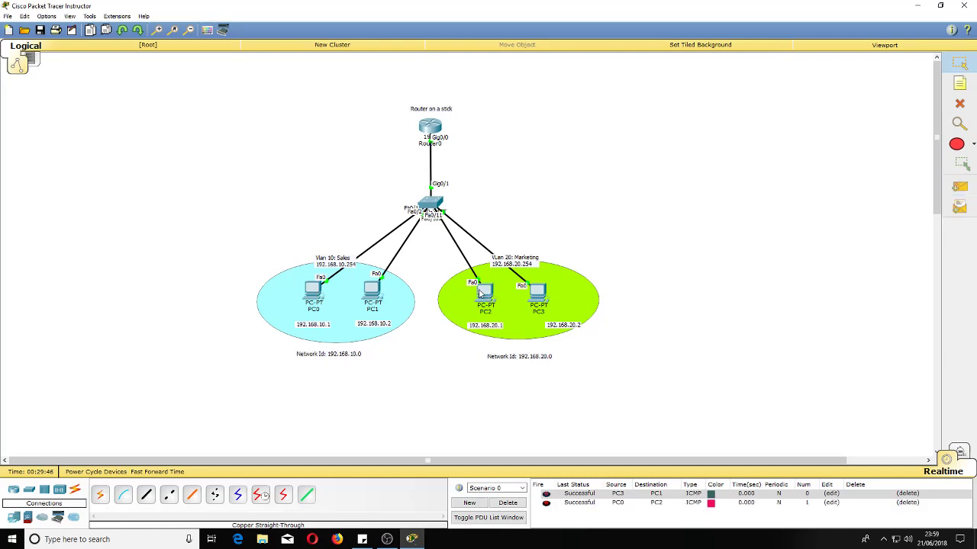